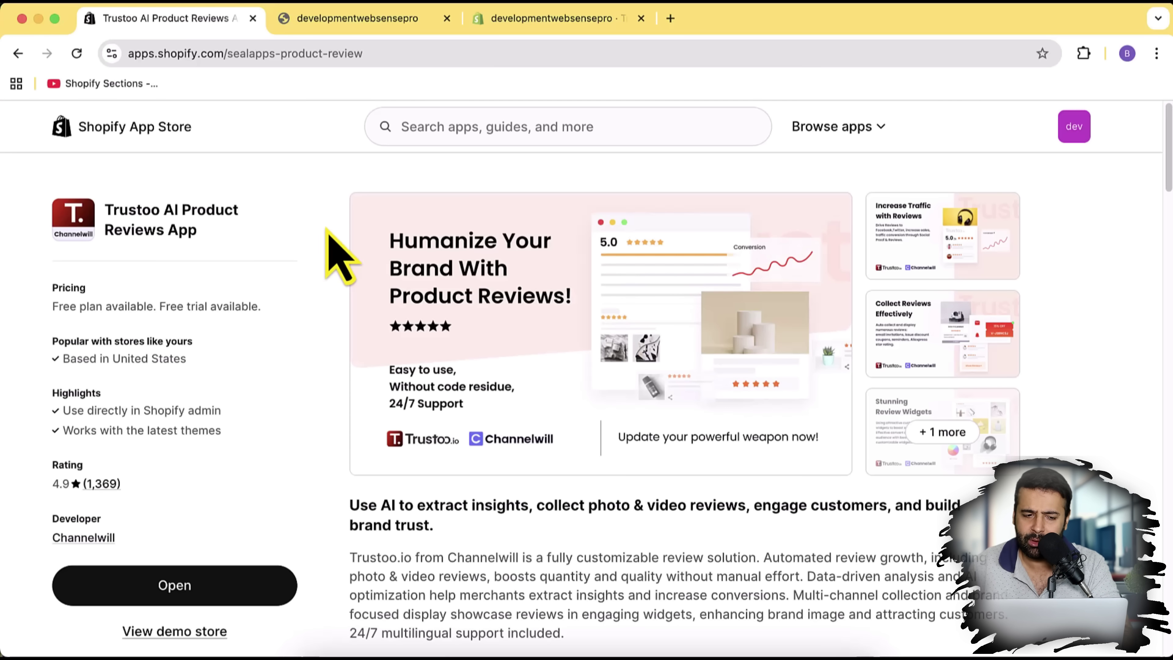
# Step: Examine the Free plan's included features in the pricing section of the Trustoo AI Product Reviews App listing
pyautogui.scroll(-15, 327, 231)
pyautogui.scroll(-8, 324, 233)
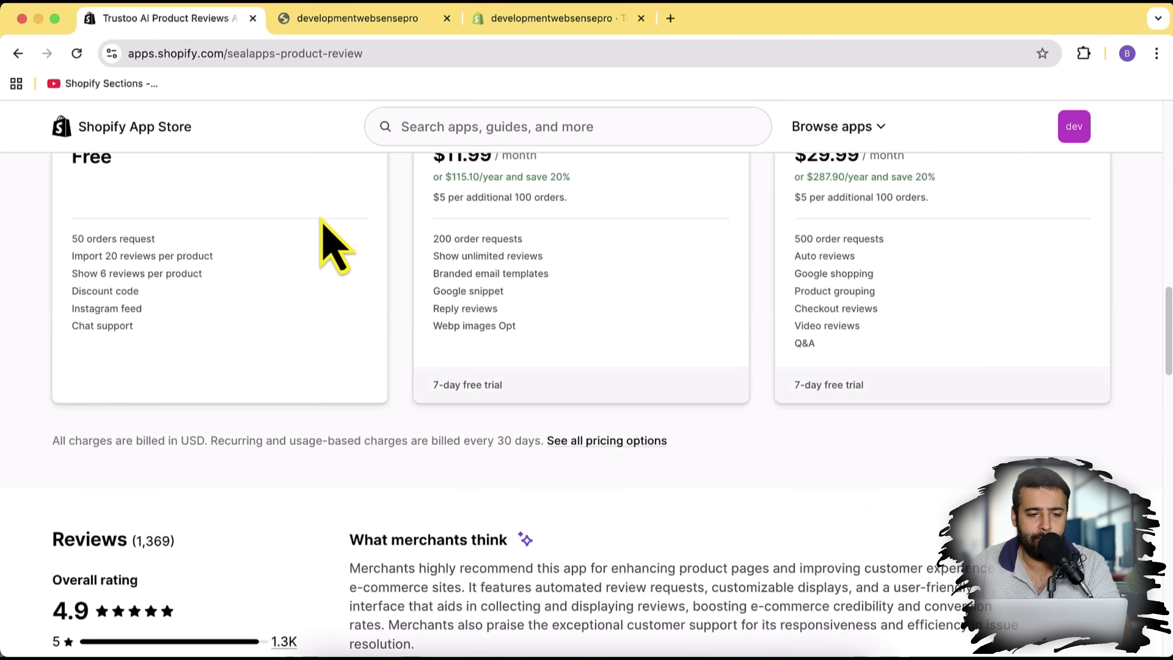
pyautogui.scroll(1, 323, 236)
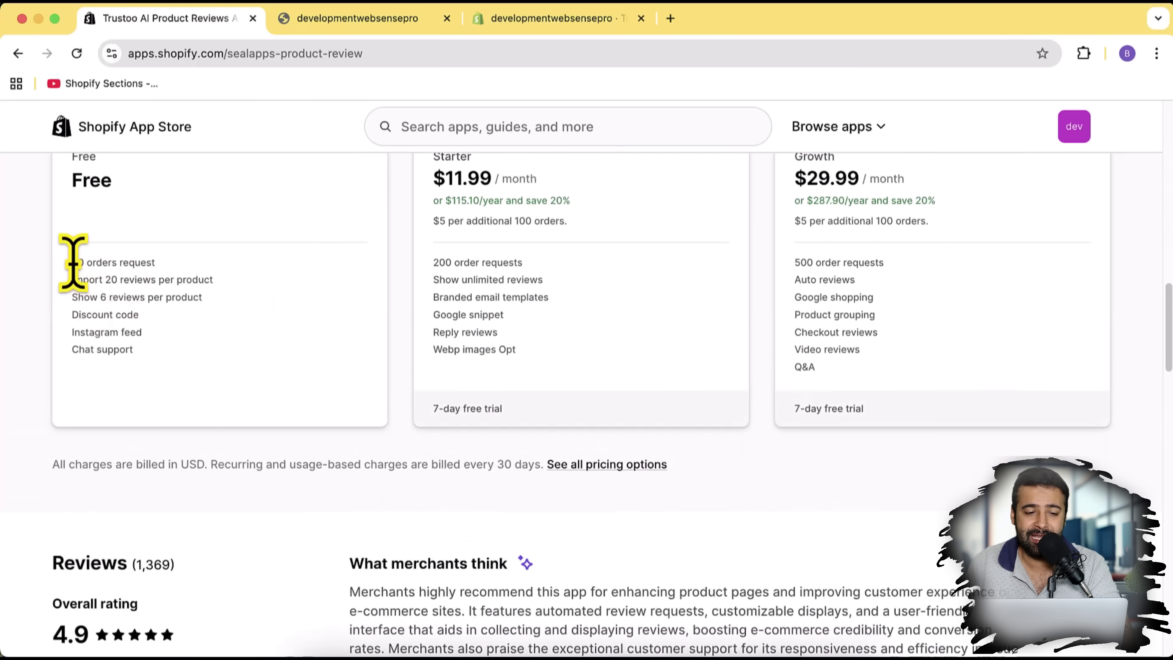
pyautogui.scroll(2, 185, 384)
pyautogui.moveTo(138, 442); pyautogui.dragTo(71, 336)
pyautogui.tripleClick(78, 341)
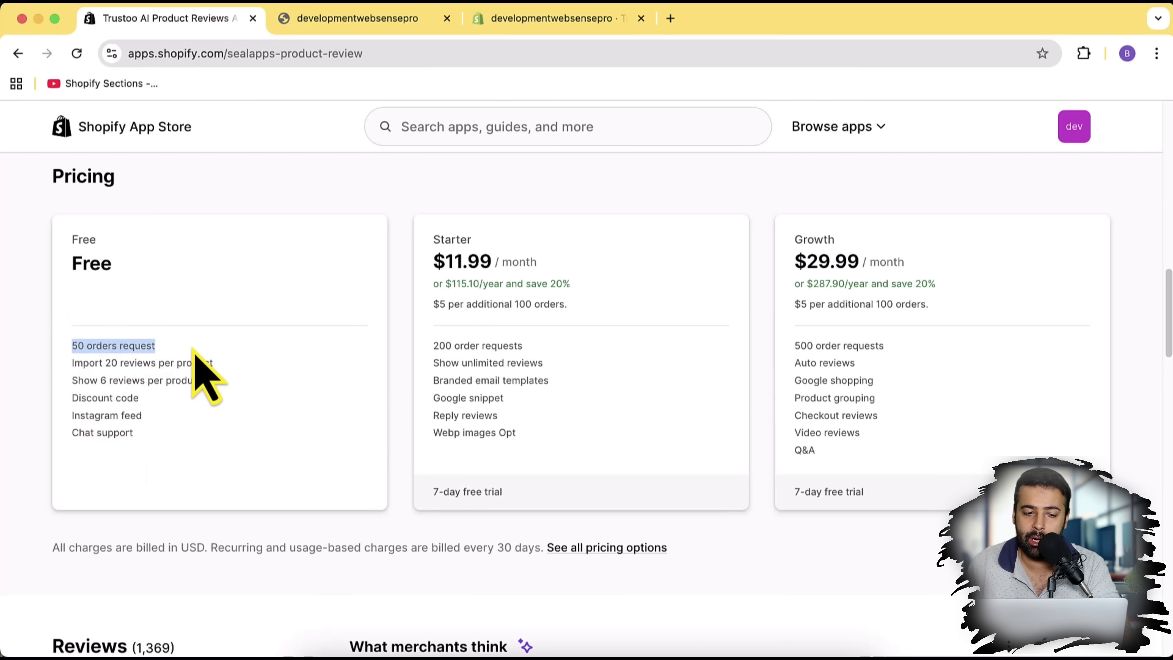
pyautogui.click(256, 320)
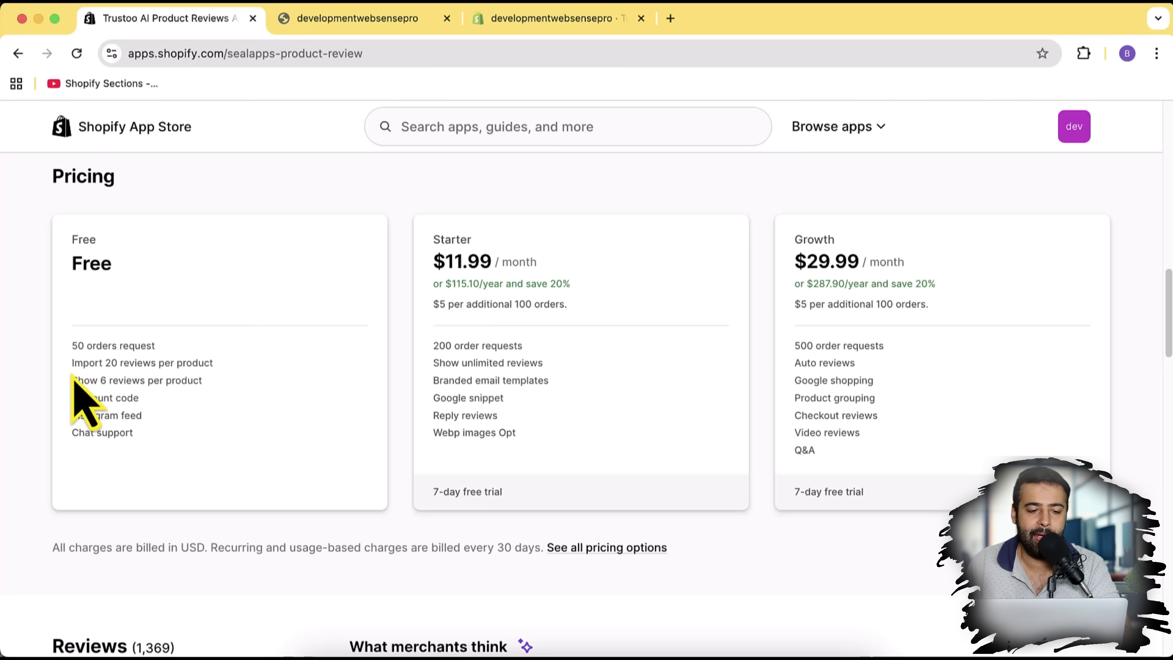
pyautogui.moveTo(73, 363); pyautogui.dragTo(209, 381)
pyautogui.click(230, 399)
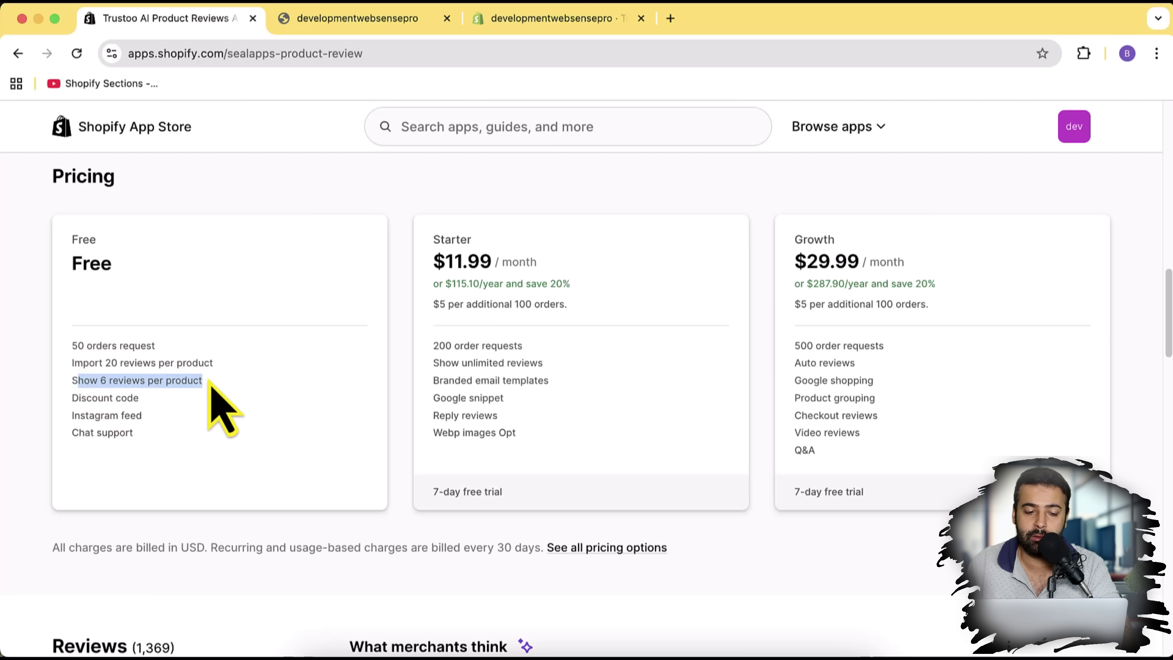
pyautogui.click(233, 402)
pyautogui.moveTo(71, 398); pyautogui.dragTo(139, 397)
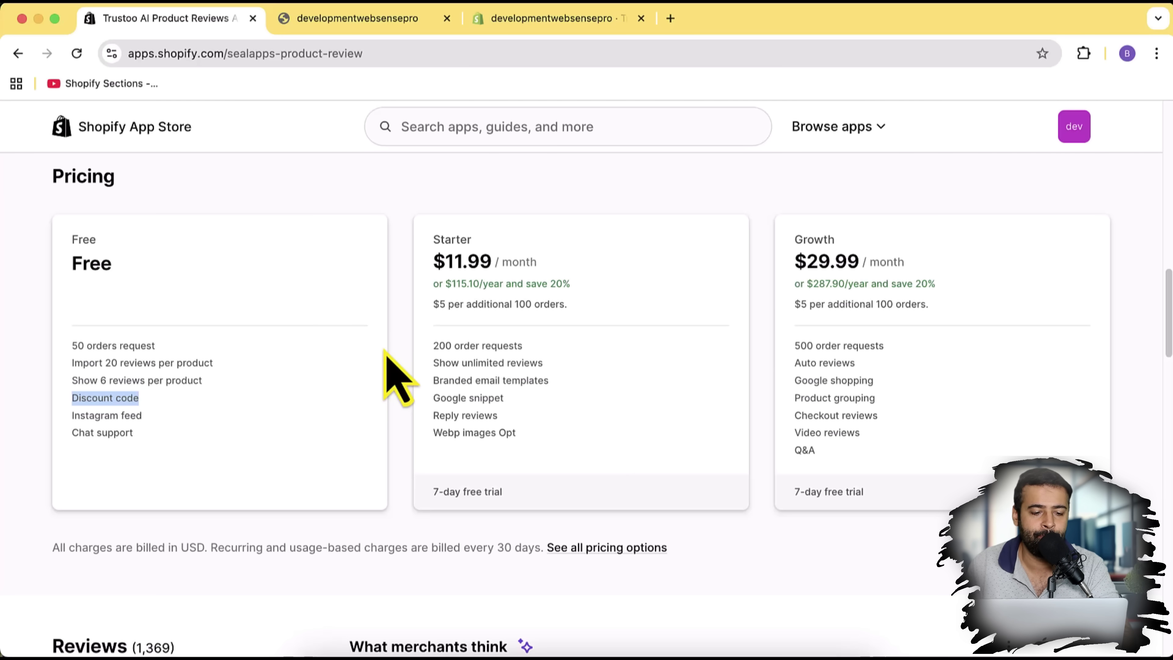
pyautogui.moveTo(72, 414)
pyautogui.mouseDown()
pyautogui.moveTo(142, 415)
pyautogui.moveTo(71, 434)
pyautogui.mouseUp()
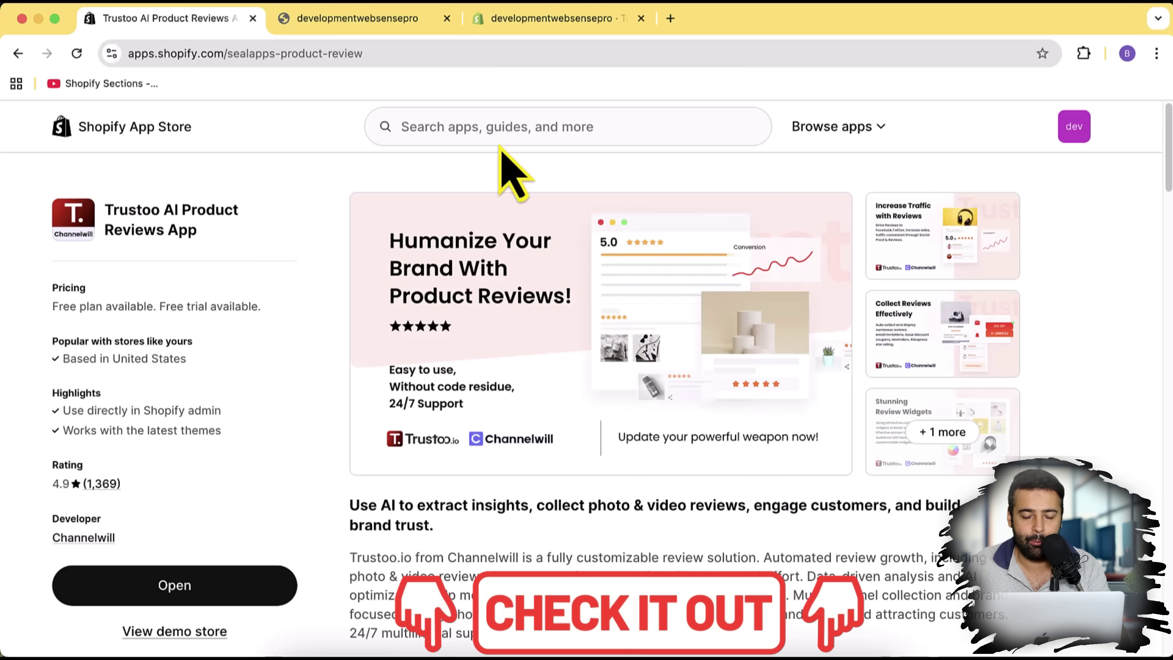
# Step: Switch to the Shopify admin, open the Trustoo.io Import reviews page and examine the file import options and templates
pyautogui.click(543, 20)
pyautogui.scroll(-8, 778, 268)
pyautogui.scroll(3, 776, 323)
pyautogui.scroll(5, 788, 398)
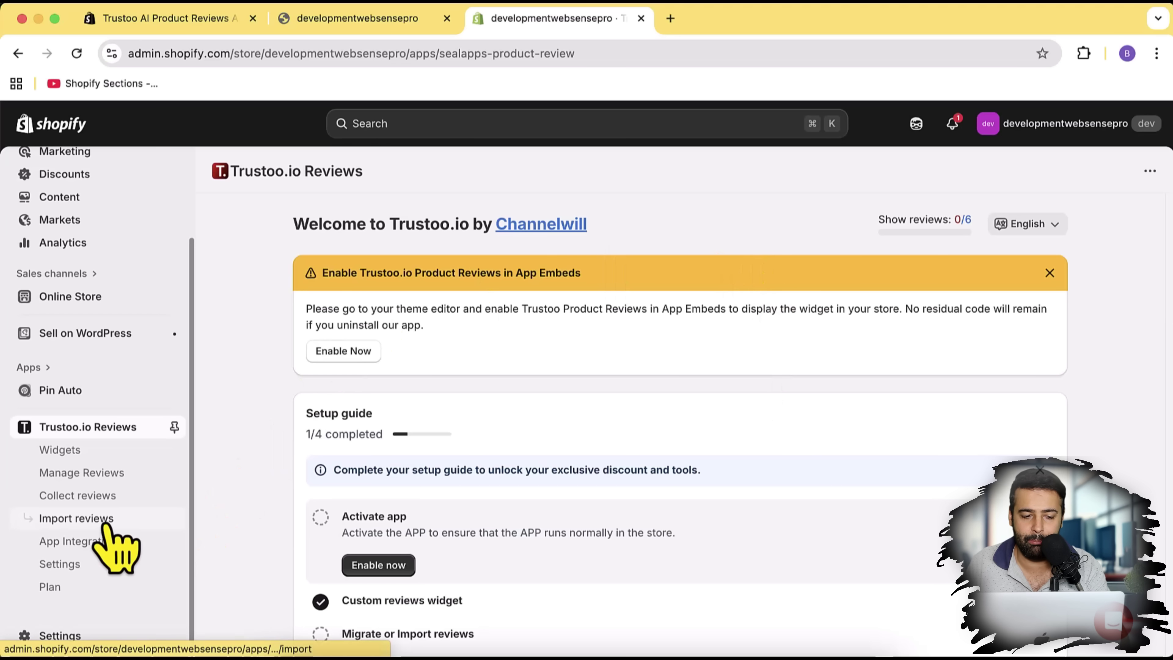
pyautogui.click(91, 517)
pyautogui.scroll(-2, 853, 278)
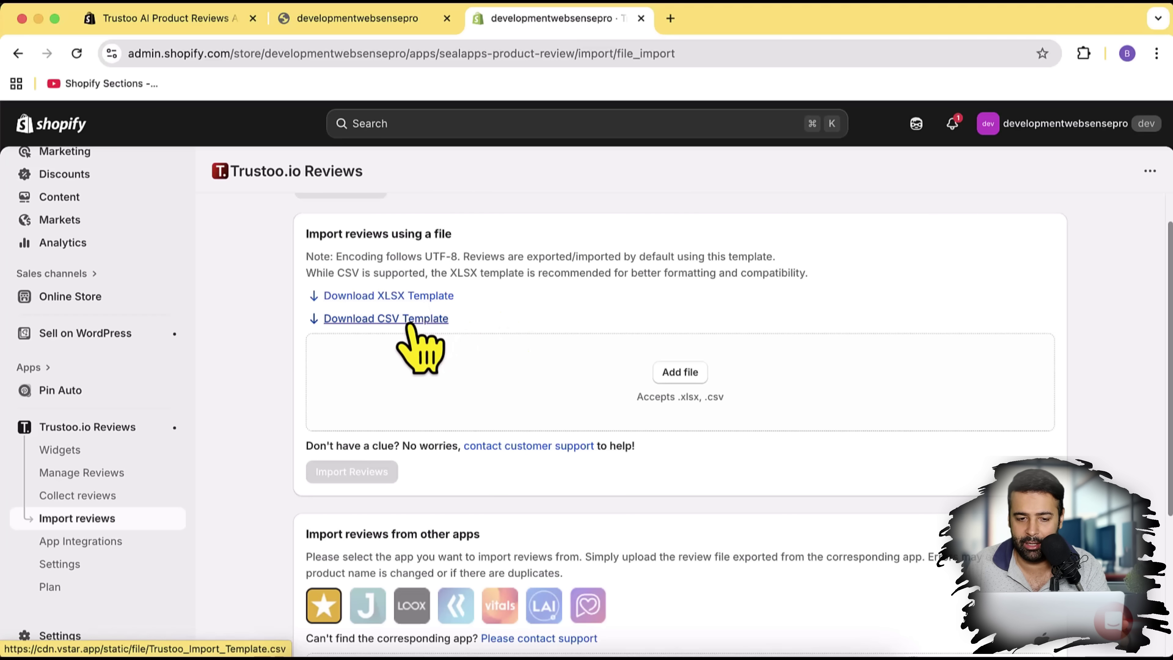
pyautogui.scroll(1, 519, 263)
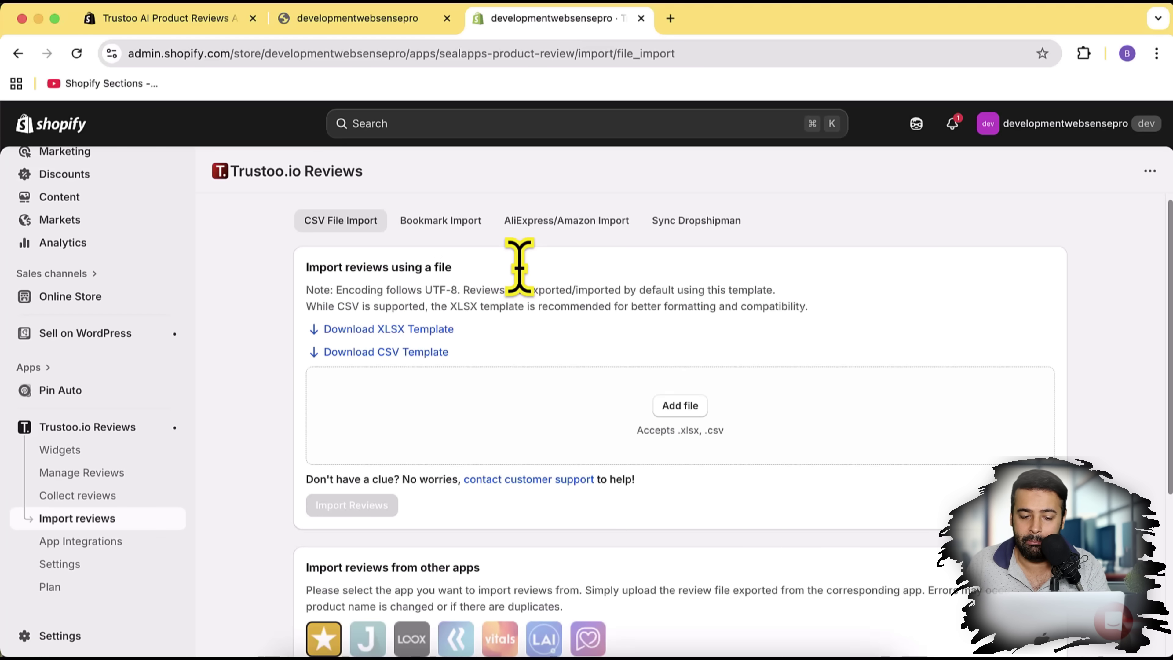
# Step: Select the app marked J as the source for importing reviews from other apps
pyautogui.scroll(-5, 519, 267)
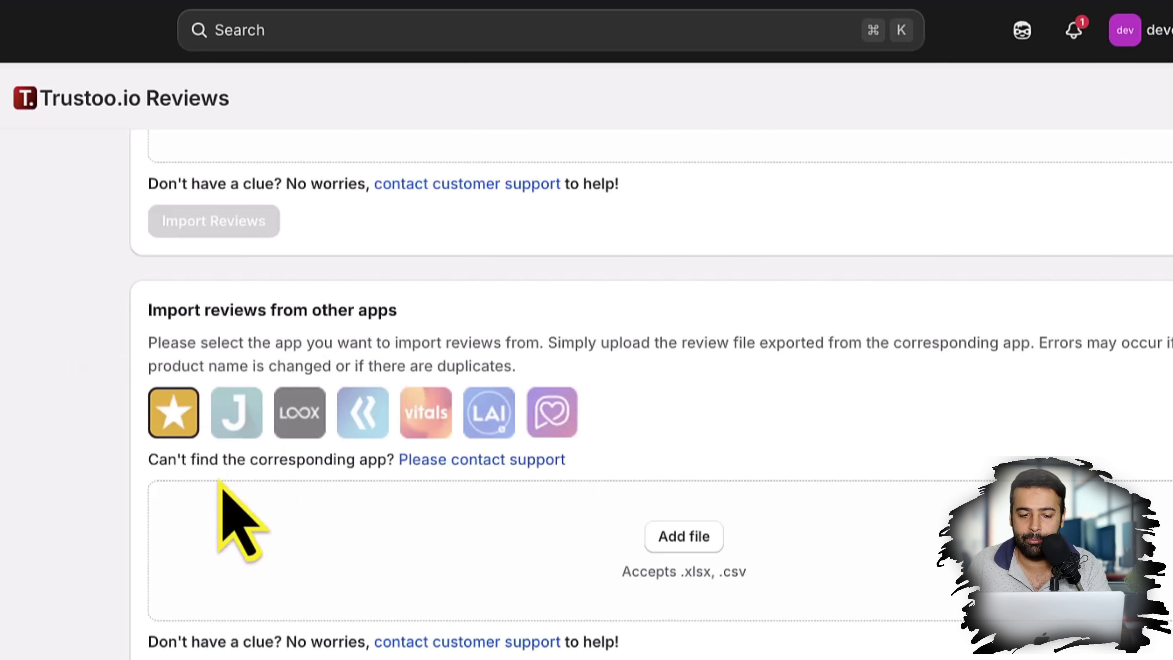
pyautogui.click(238, 418)
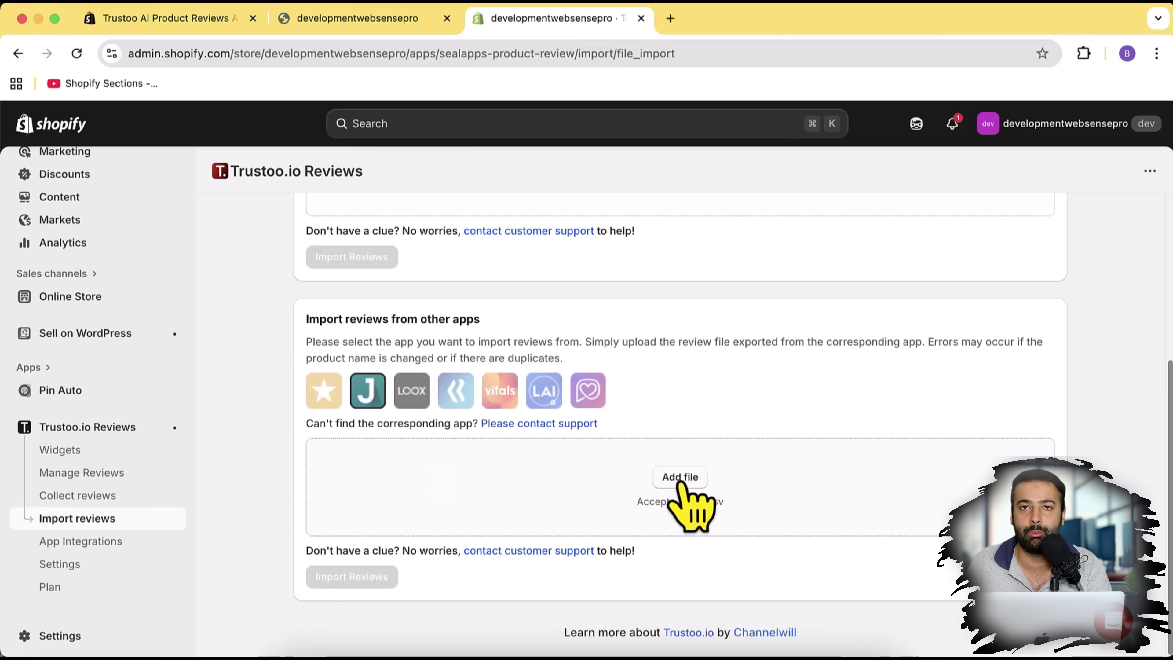
pyautogui.scroll(4, 744, 448)
pyautogui.scroll(2, 733, 437)
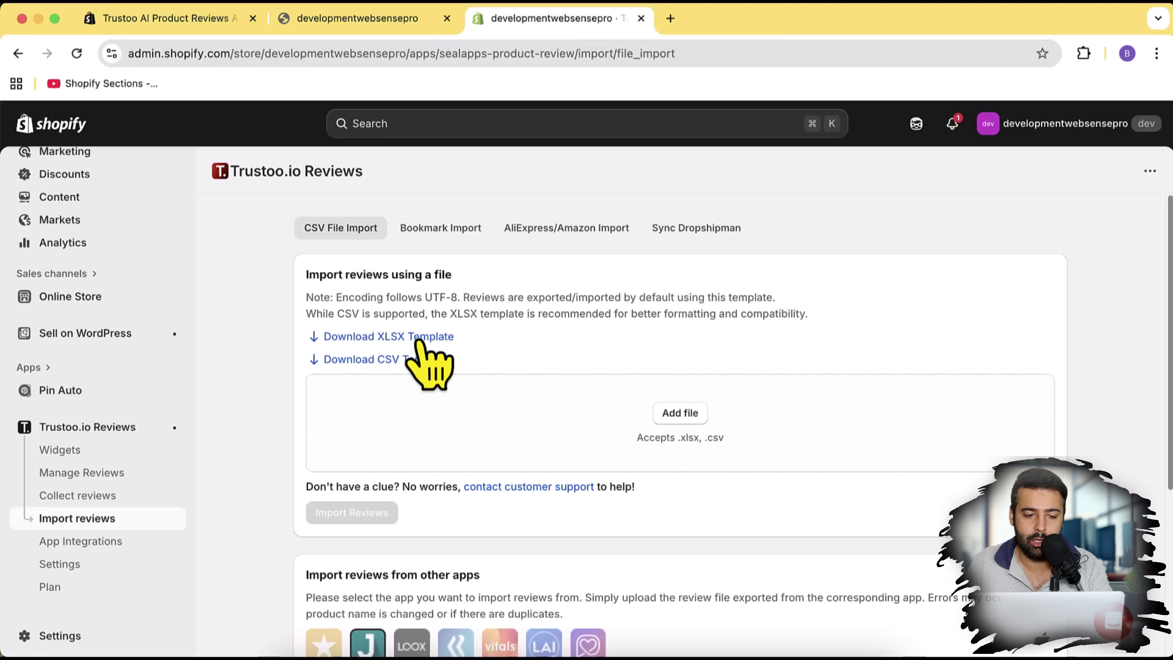
# Step: Enable the Trustoo Product Reviews app embed in the live theme from the Trustoo.io home page and save the theme
pyautogui.click(116, 428)
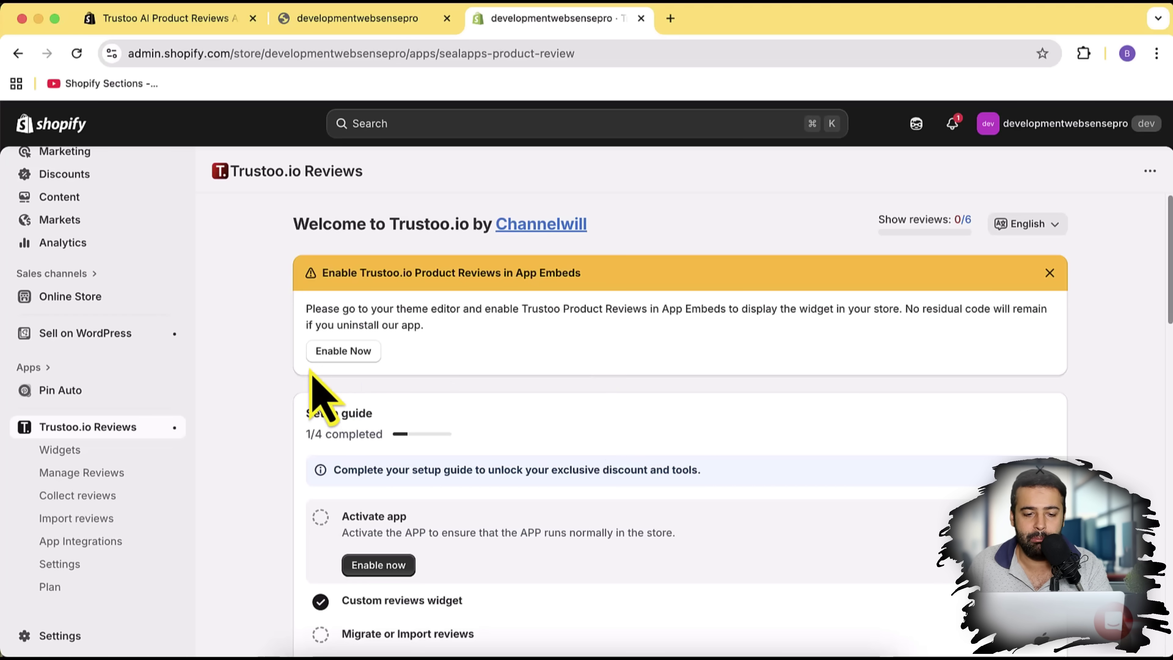
pyautogui.click(346, 354)
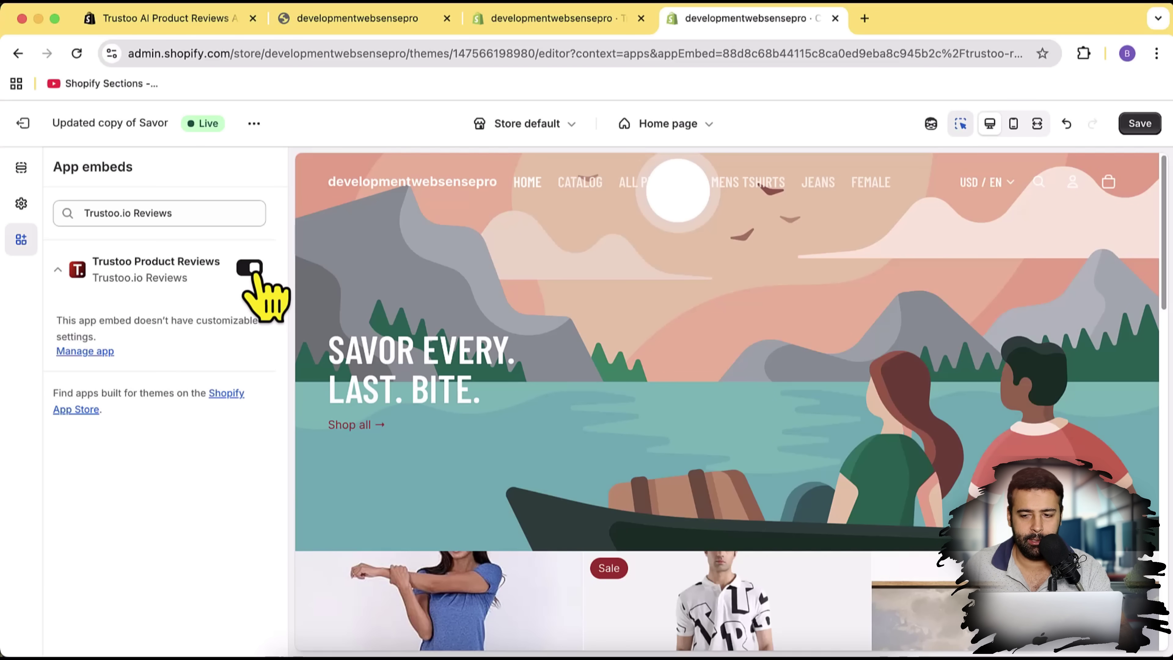
pyautogui.click(1146, 125)
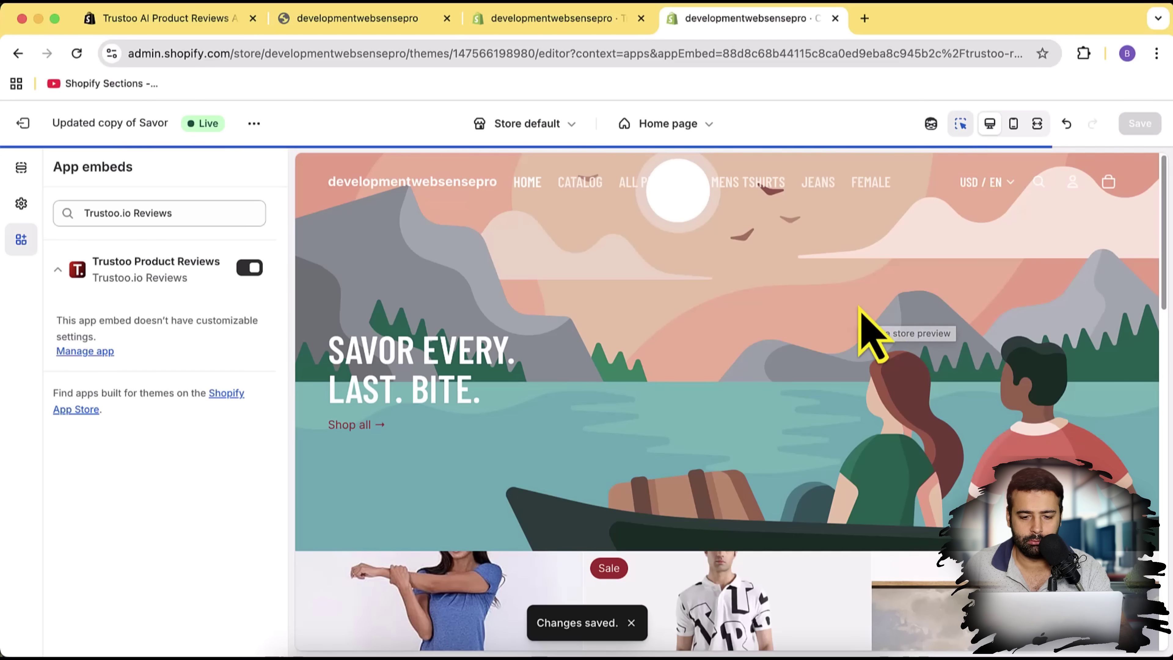
# Step: Return to the Trustoo.io home page, reload it and examine the setup guide and app embed status
pyautogui.click(583, 27)
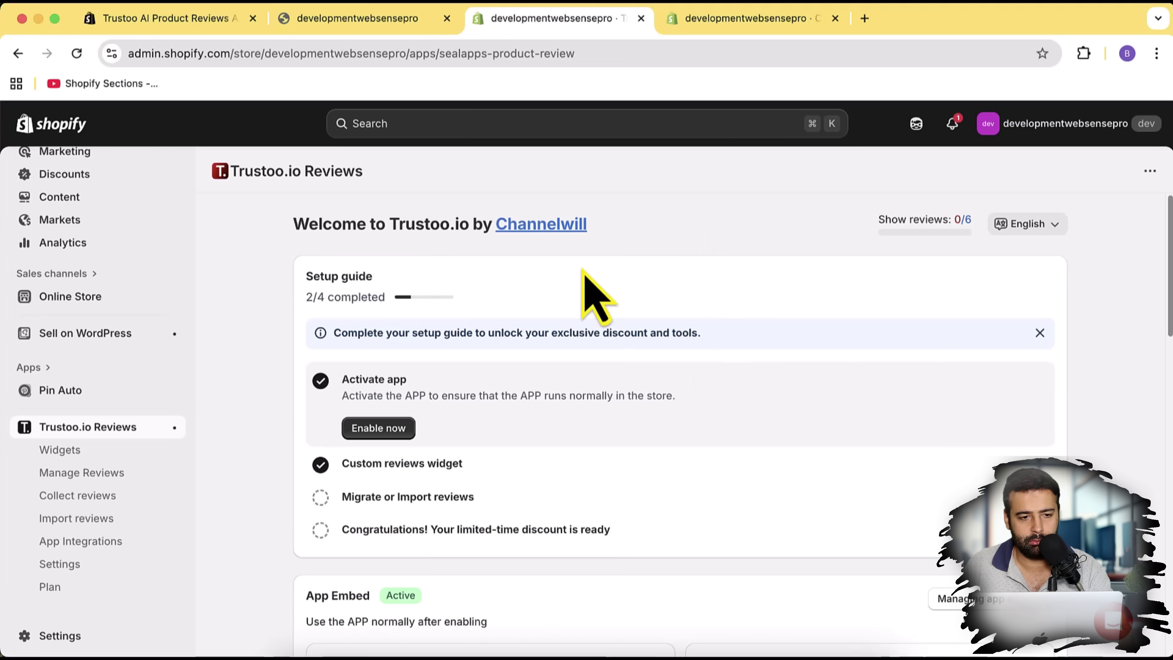
pyautogui.press('super+r')
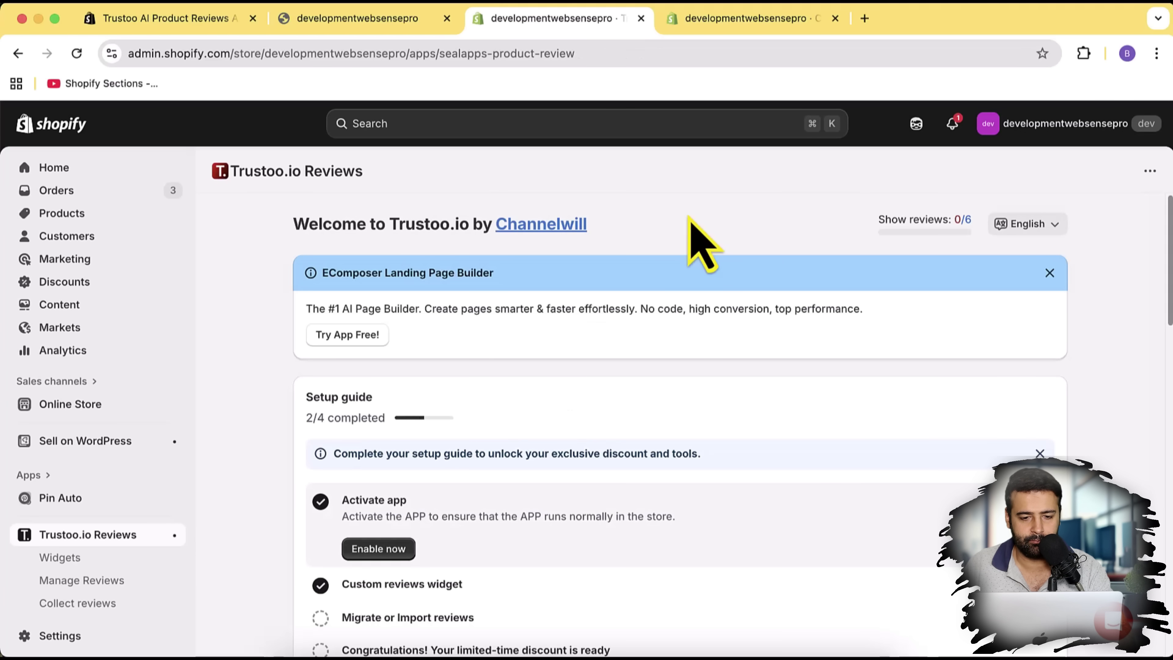
pyautogui.scroll(-5, 683, 231)
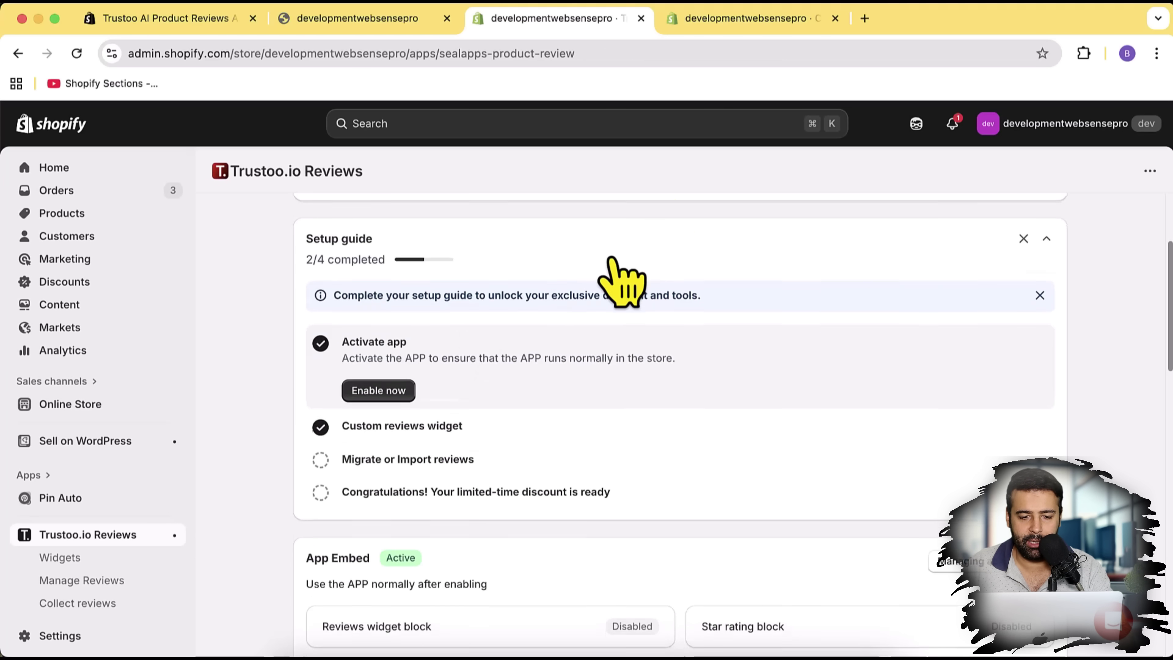
pyautogui.scroll(-2, 554, 323)
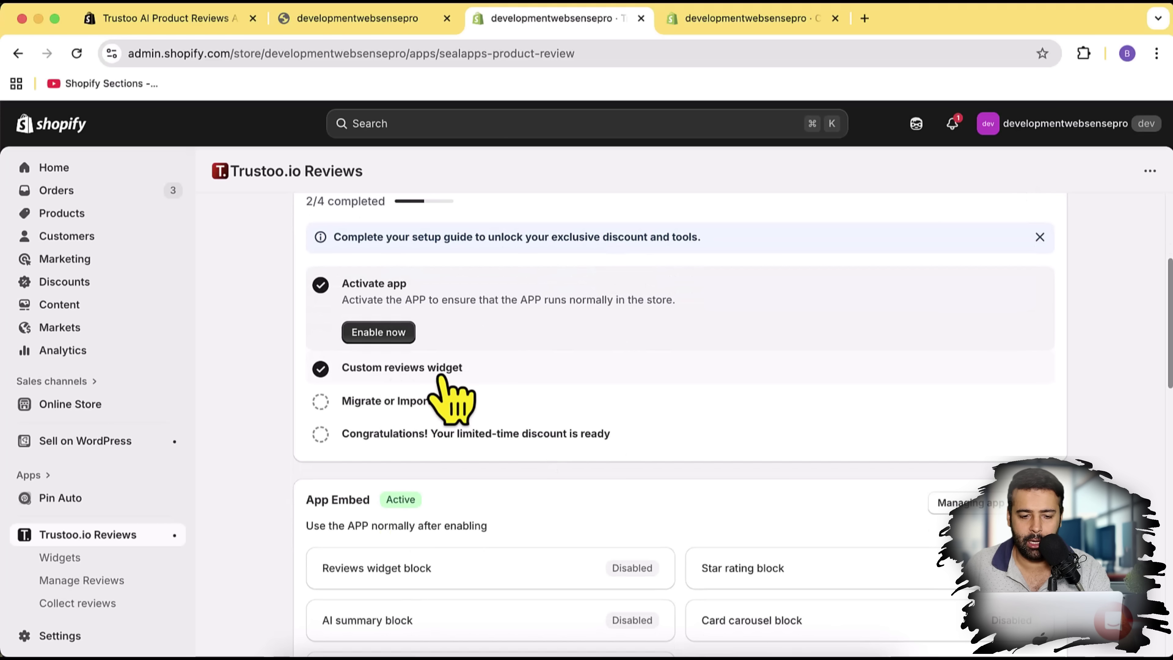
pyautogui.scroll(-3, 178, 416)
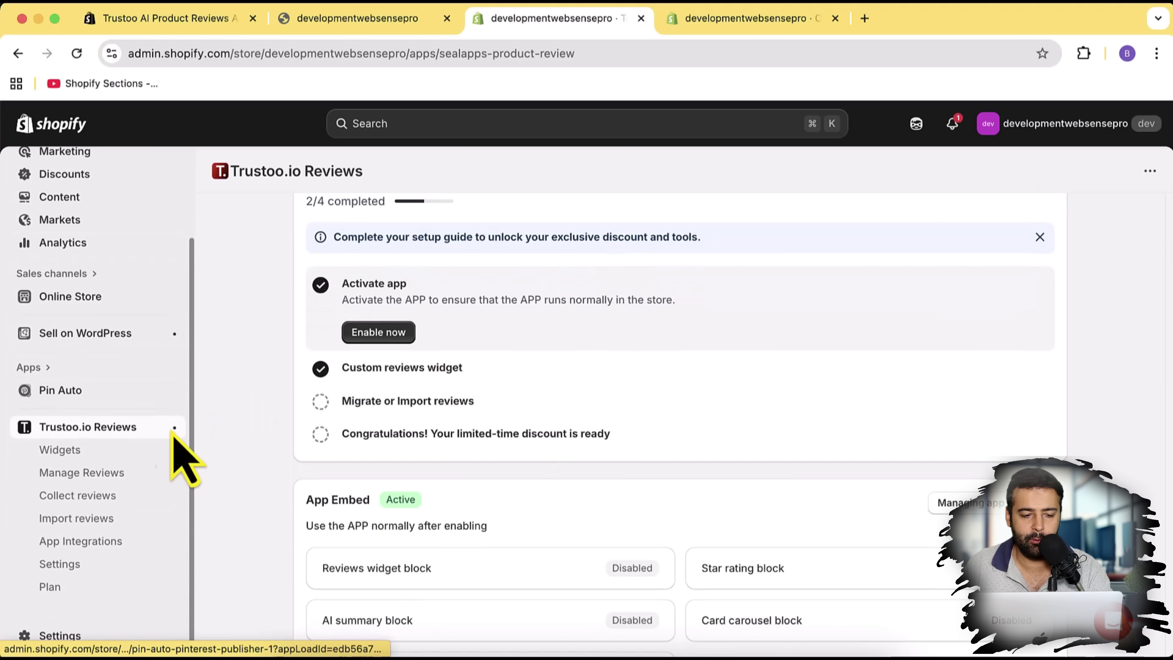
# Step: Open the Trustoo.io Widgets page and examine the review widget's settings and customer reviews preview
pyautogui.click(123, 451)
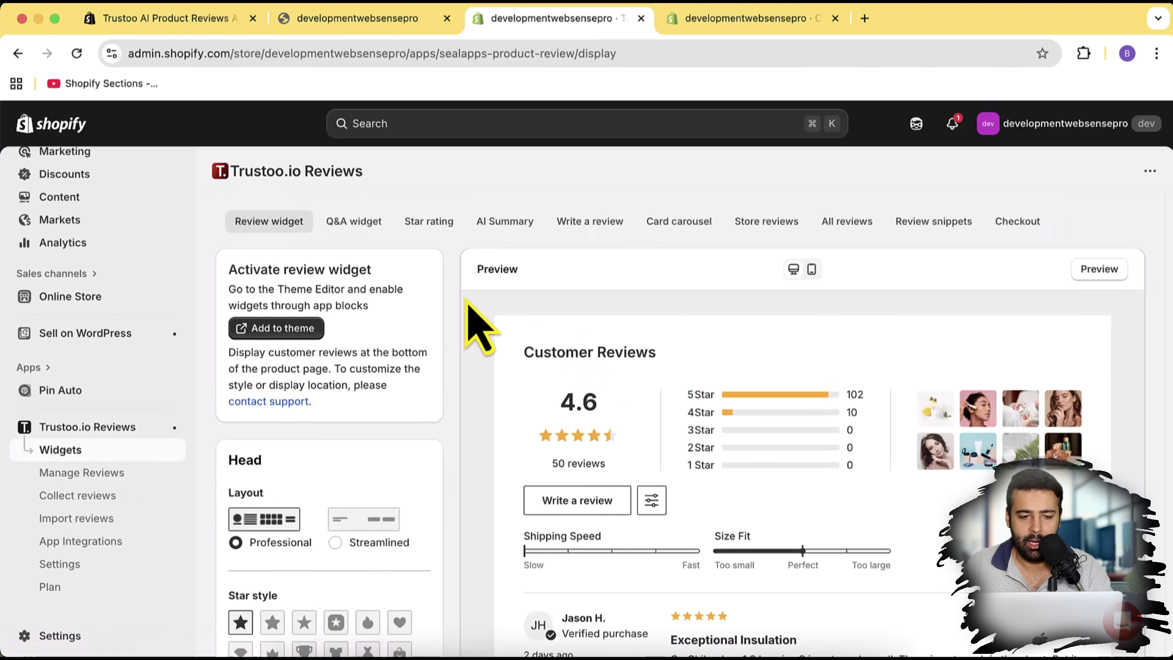
pyautogui.scroll(-5, 475, 304)
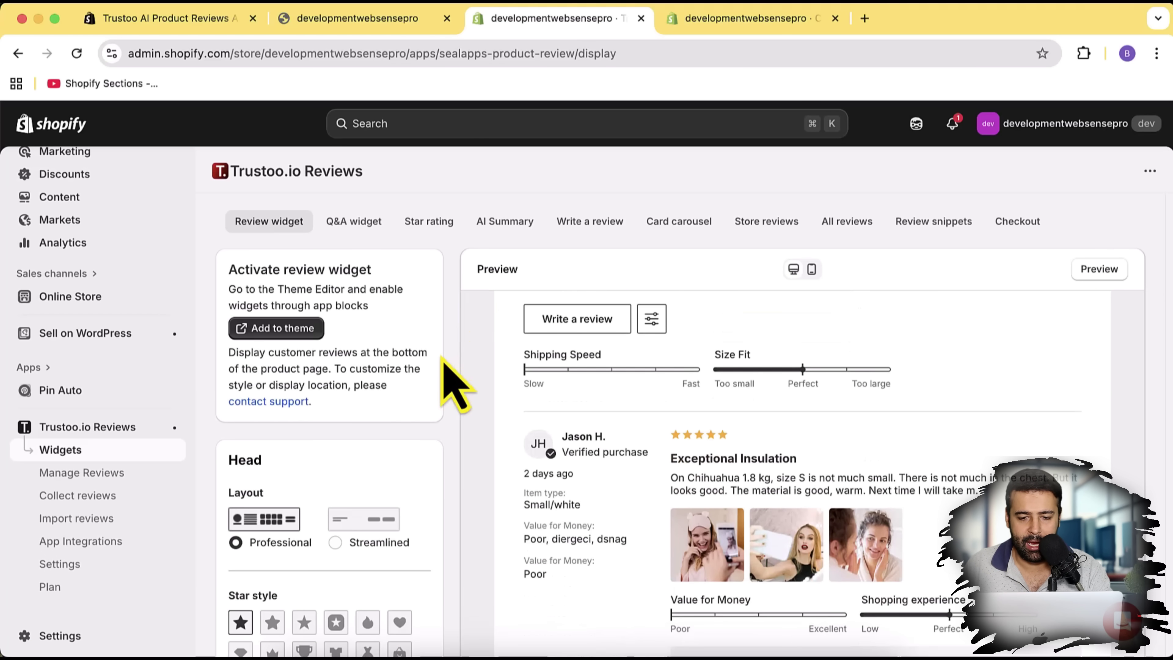
pyautogui.scroll(4, 484, 427)
pyautogui.scroll(-5, 388, 375)
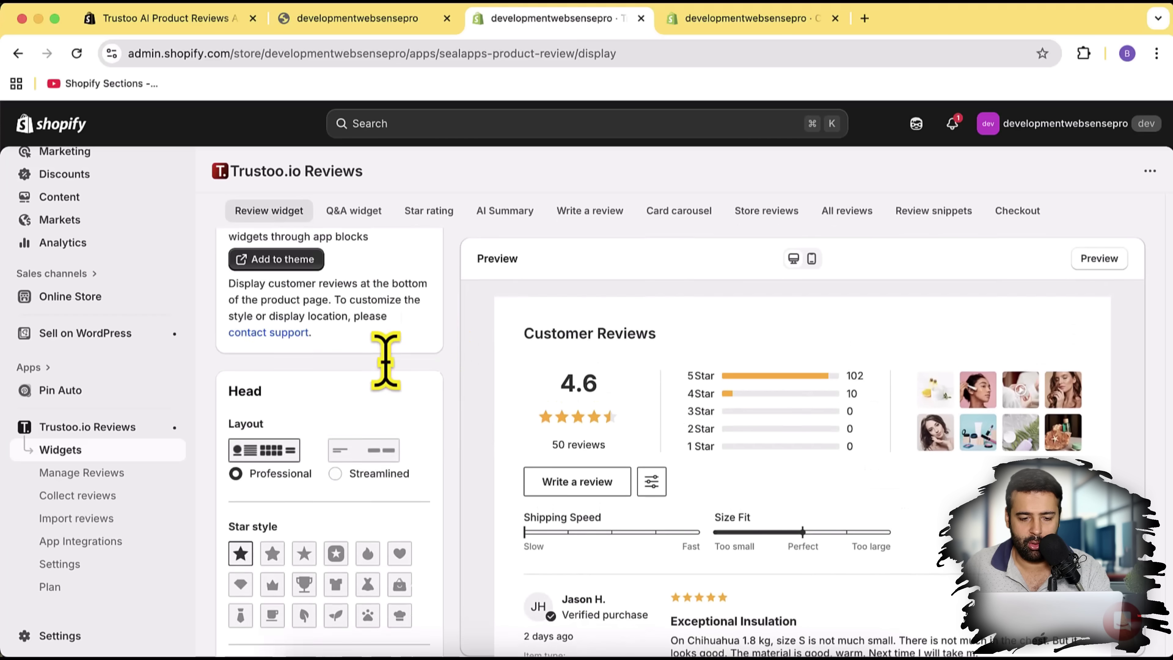
pyautogui.scroll(1, 390, 407)
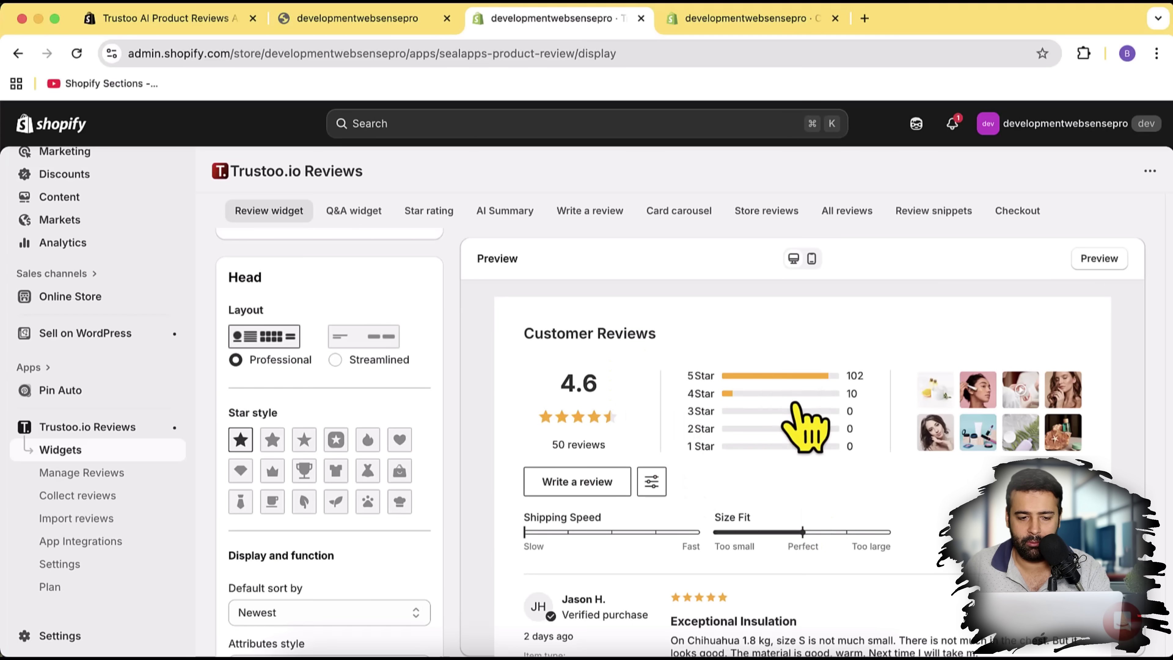
# Step: Try the Streamlined head layout on the review widget and examine it in the preview
pyautogui.click(343, 361)
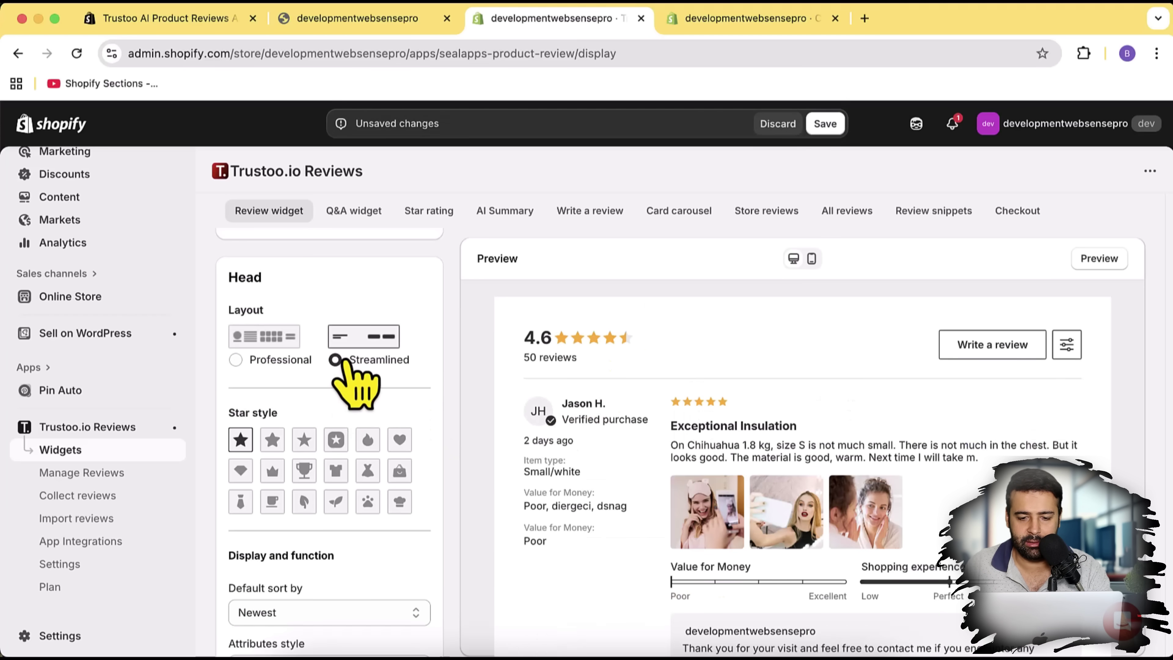
pyautogui.scroll(-5, 791, 383)
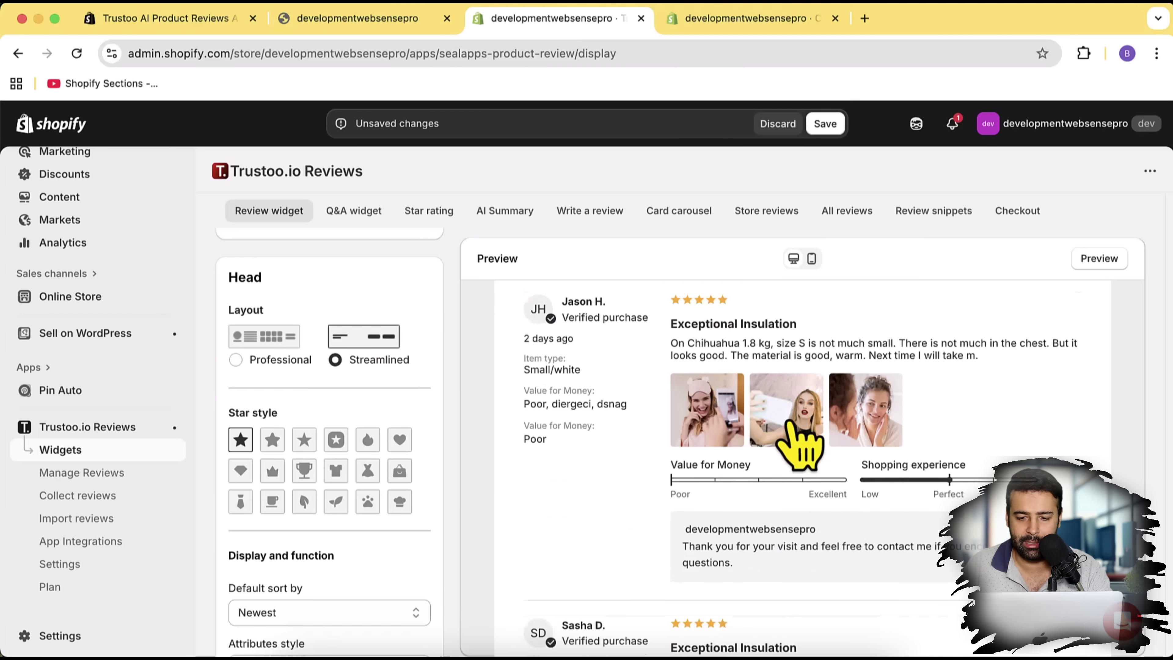
pyautogui.scroll(5, 786, 447)
pyautogui.scroll(1, 791, 476)
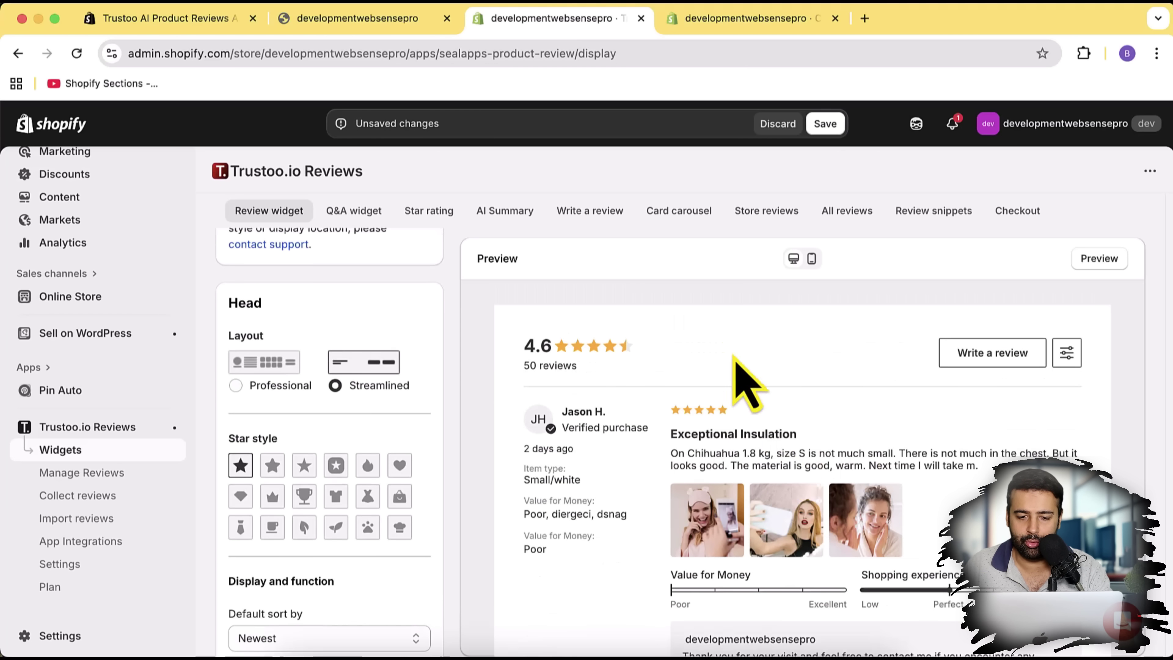
# Step: Set the review widget's head layout to Professional and its star style to the flame icon
pyautogui.click(236, 387)
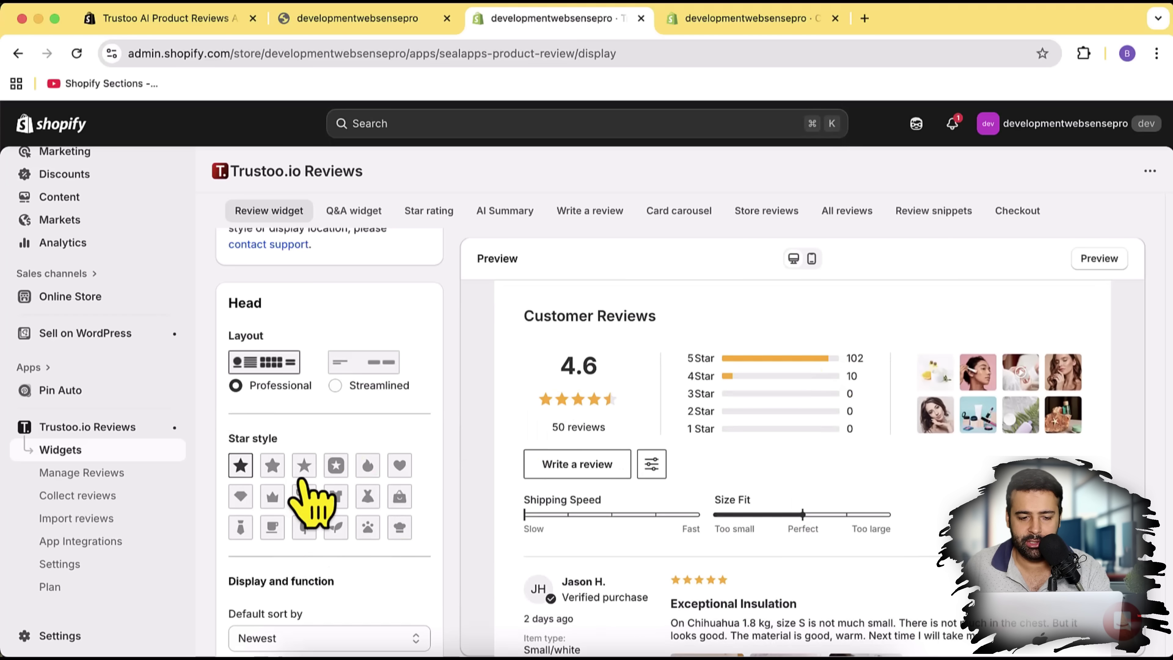
pyautogui.click(273, 467)
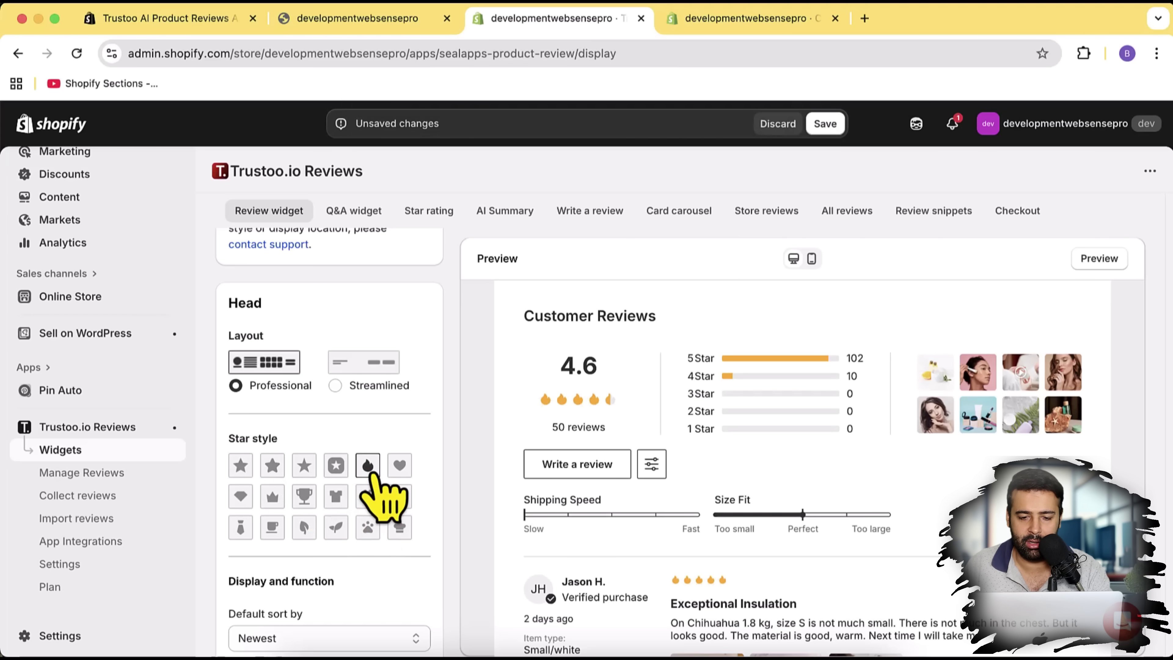
# Step: Capture the star style and preview area, draw a red arrow from the preview's rating icons to the flame style, and discard the capture
pyautogui.press('super+shift+9')
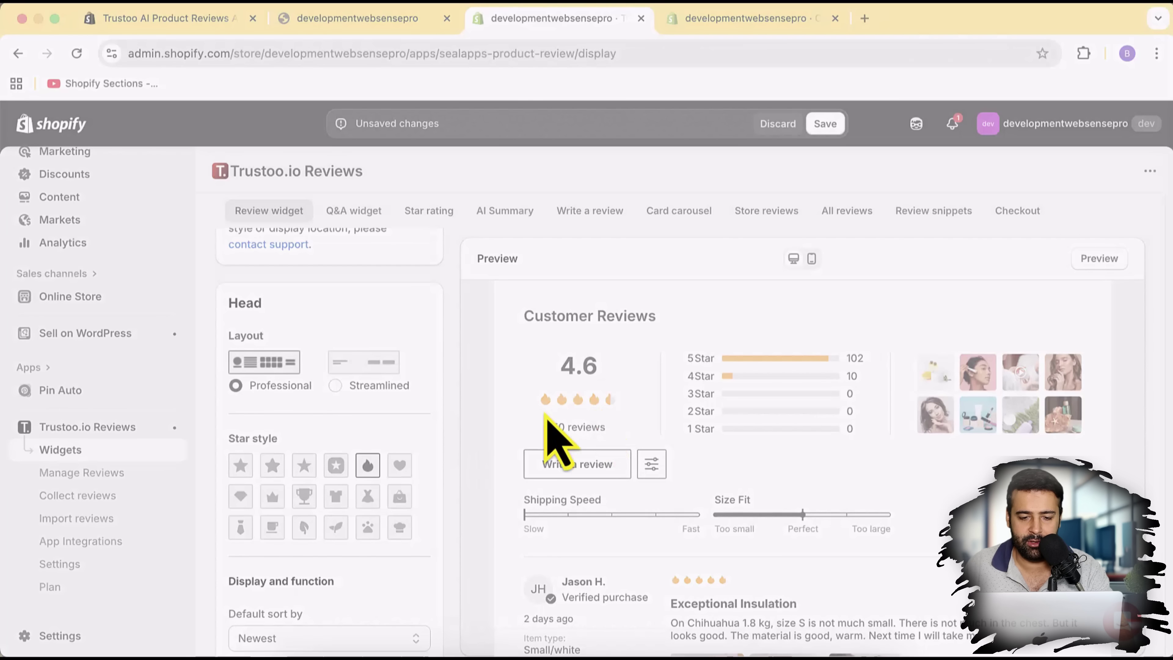
pyautogui.moveTo(251, 313); pyautogui.dragTo(727, 552)
pyautogui.click(741, 411)
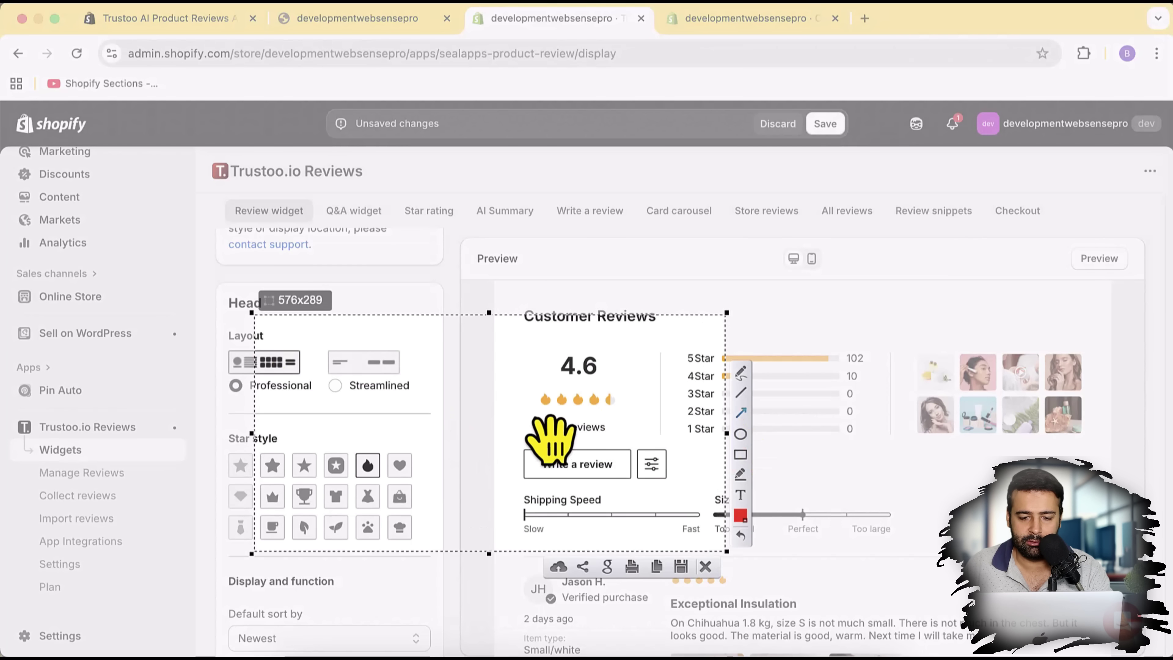
pyautogui.moveTo(548, 408); pyautogui.dragTo(496, 422)
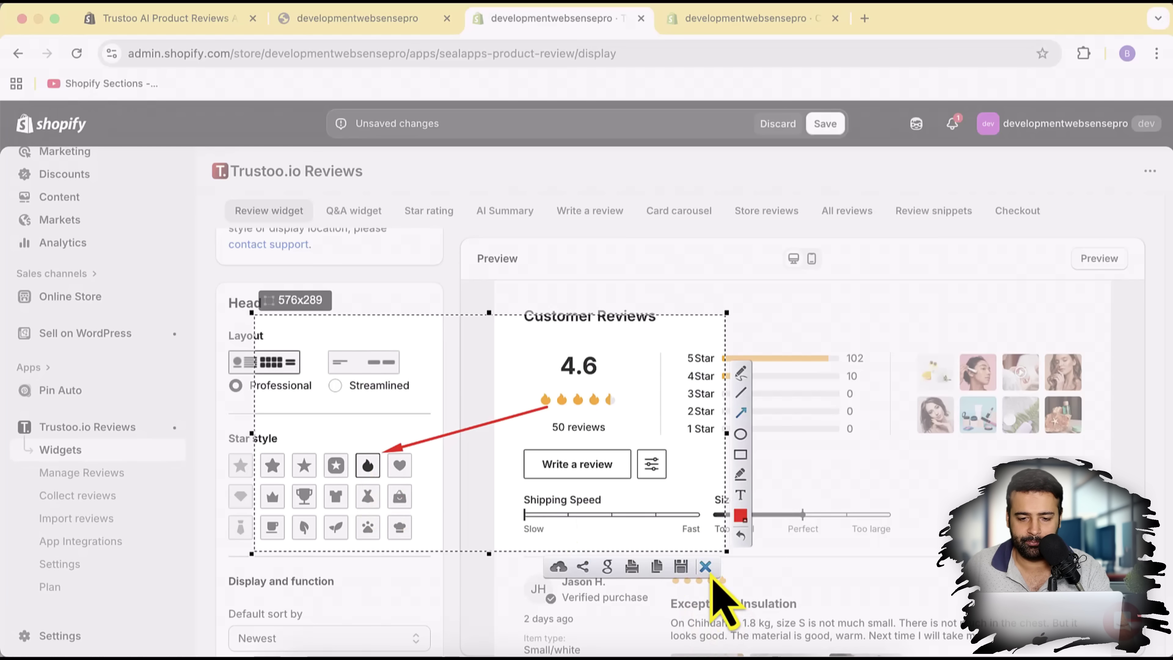
pyautogui.press('Escape')
# Step: Examine the review widget's default sort options and the sample customer reviews in the preview
pyautogui.scroll(-3, 471, 393)
pyautogui.scroll(-2, 459, 351)
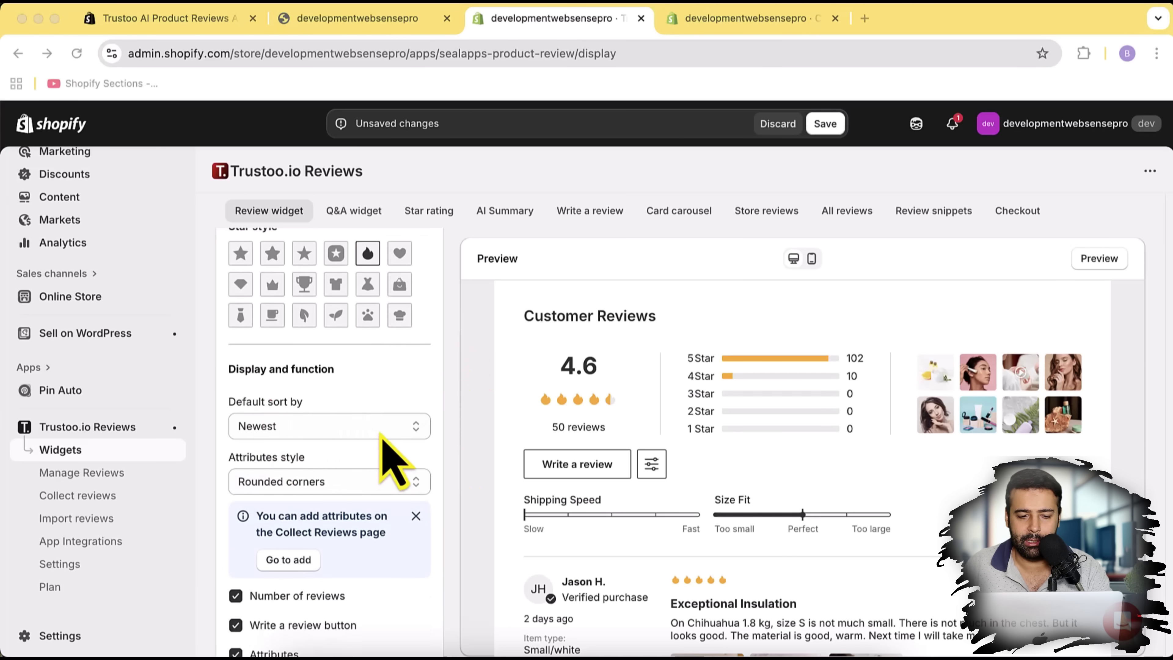
pyautogui.click(393, 427)
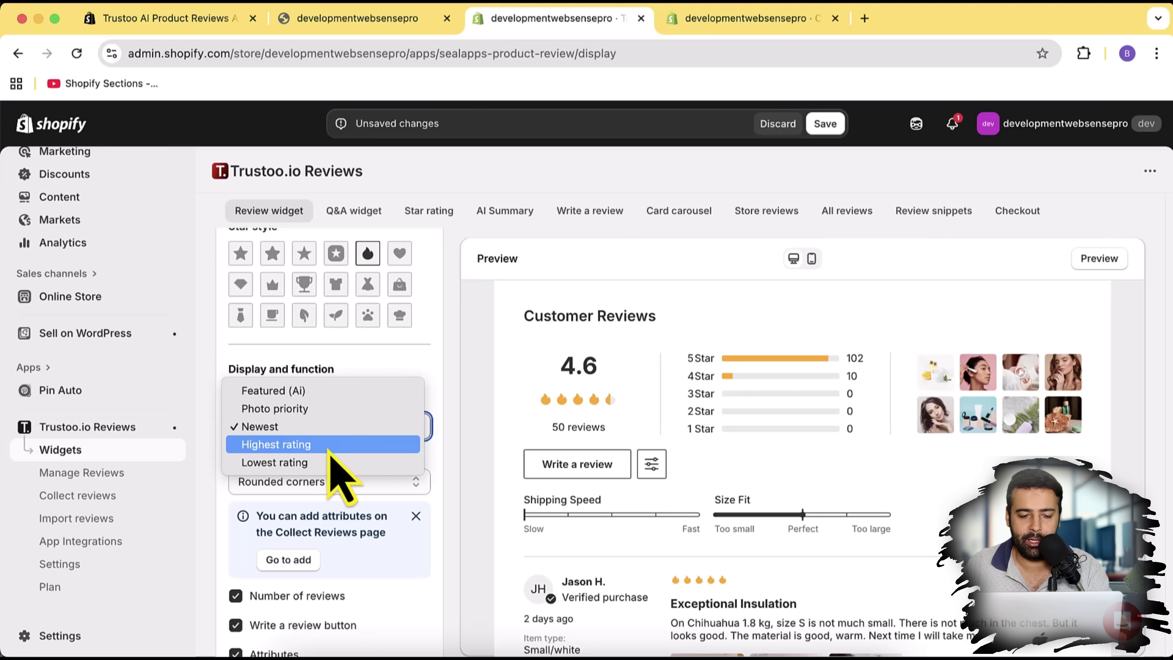
pyautogui.click(460, 356)
pyautogui.scroll(-1, 406, 420)
pyautogui.scroll(-6, 930, 472)
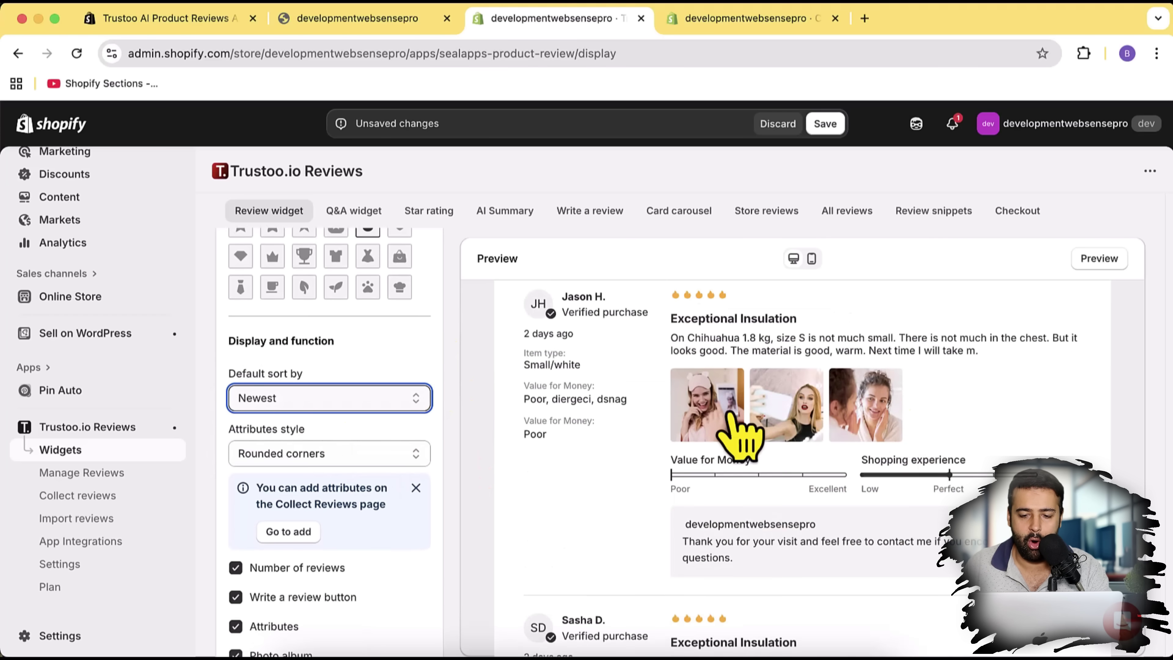
pyautogui.scroll(6, 776, 439)
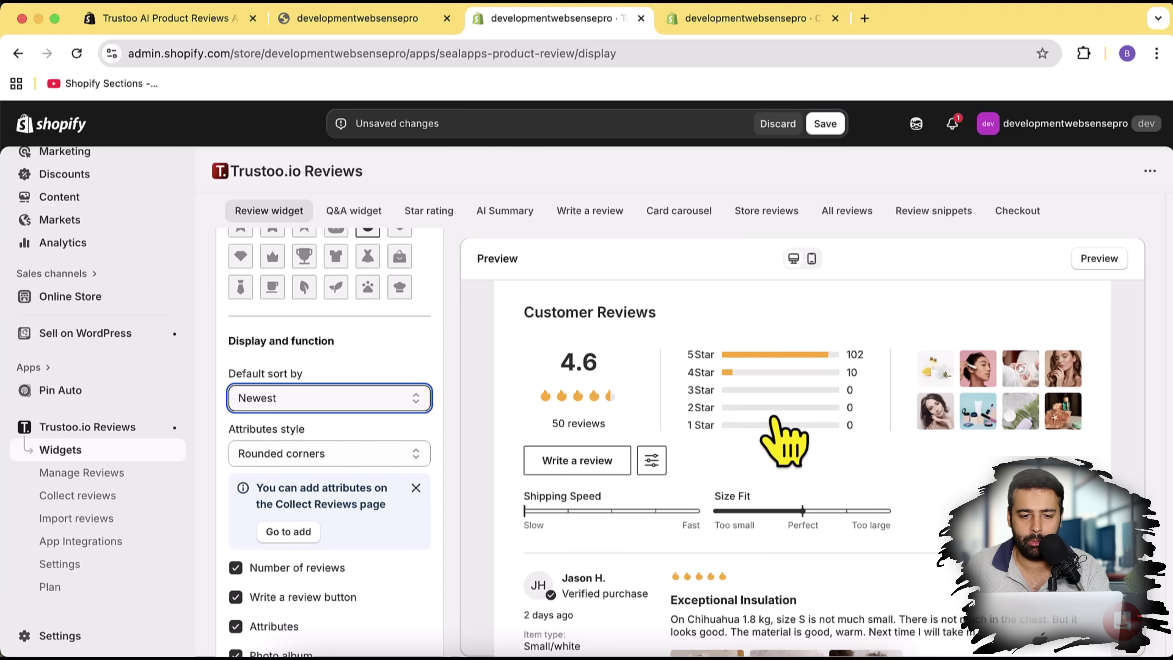
pyautogui.scroll(-1, 444, 346)
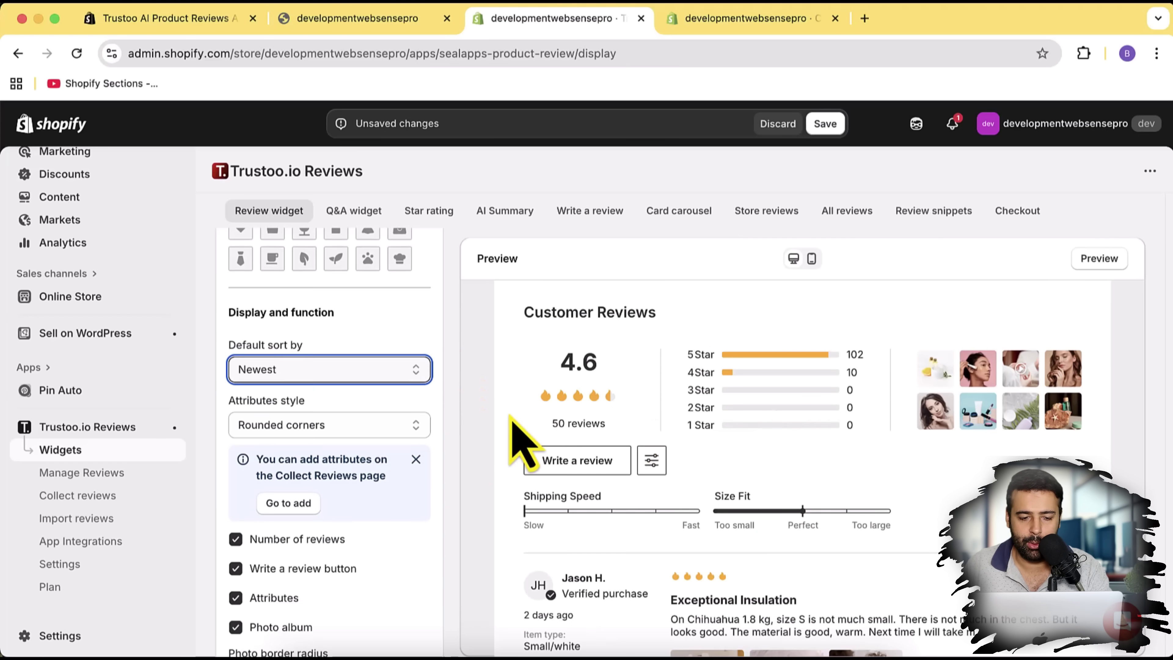
pyautogui.scroll(-1, 523, 432)
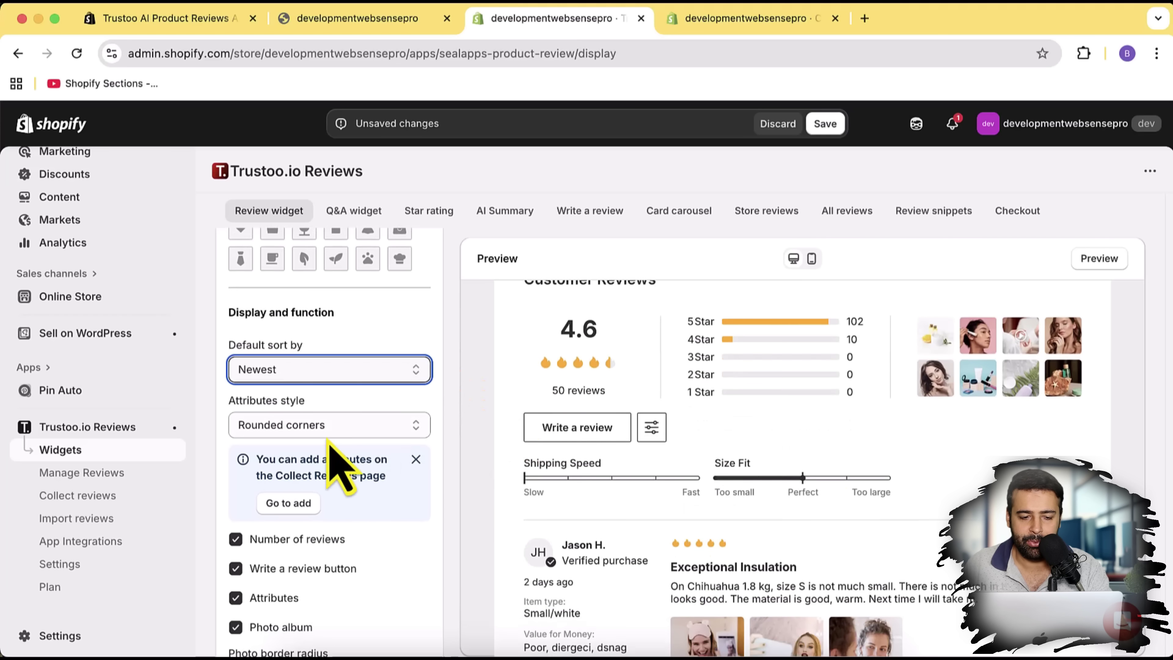
# Step: Compare the Rounded corners and Square corners attributes styles, ending with the attributes style set to Square corners
pyautogui.click(401, 425)
pyautogui.click(404, 441)
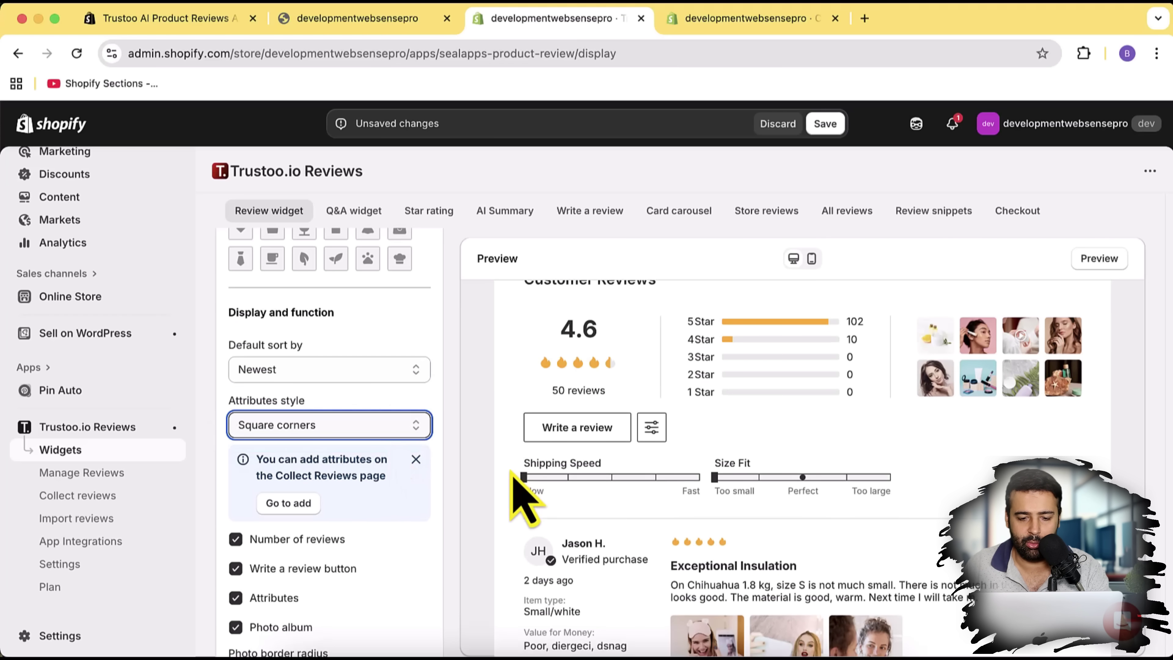
pyautogui.click(376, 430)
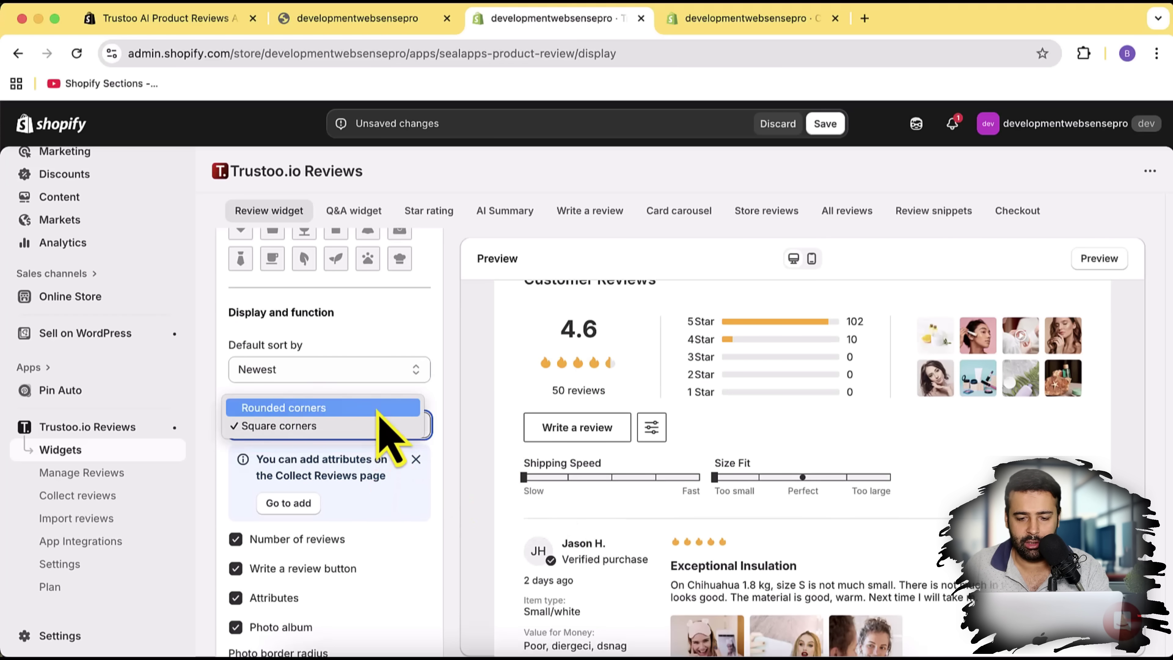
pyautogui.click(323, 407)
pyautogui.click(369, 437)
pyautogui.click(365, 445)
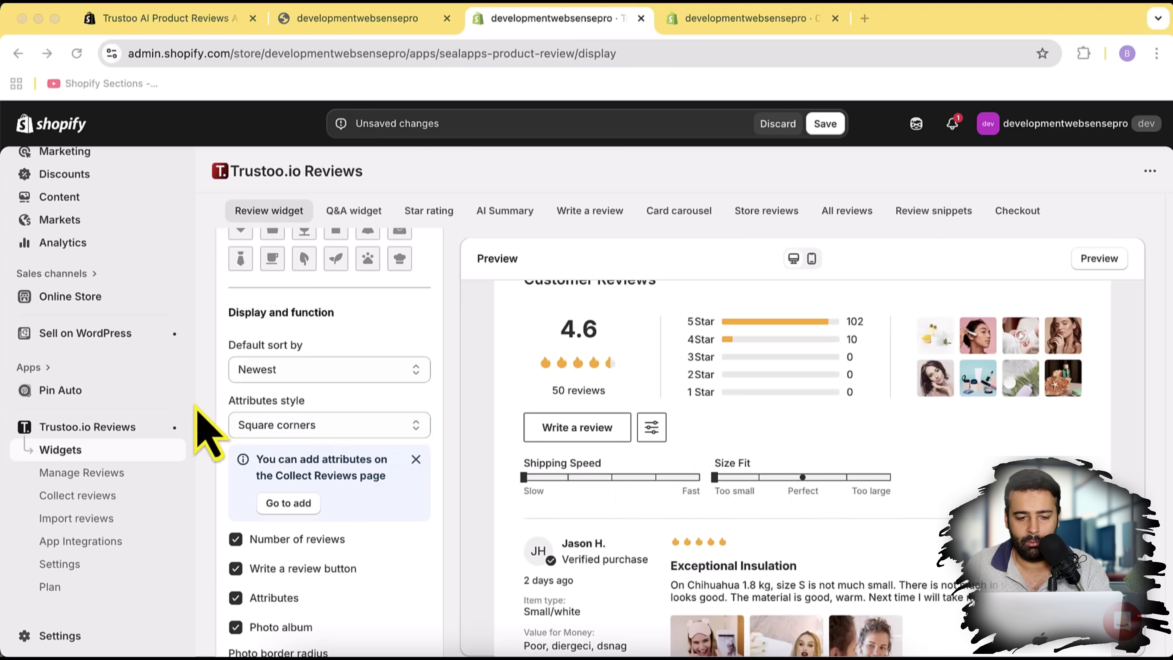
# Step: Capture the attributes style and preview area, draw a red arrow from the Shipping Speed scale to the attributes style, and discard the capture
pyautogui.press('super+shift+9')
pyautogui.moveTo(213, 373); pyautogui.dragTo(999, 567)
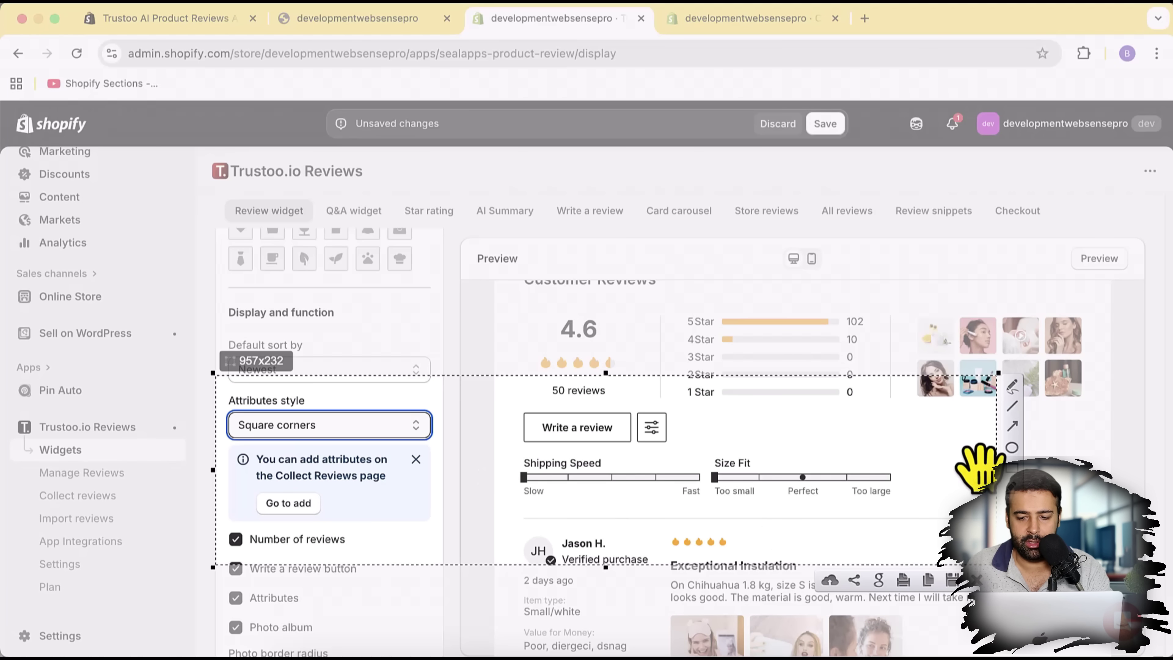
pyautogui.click(1012, 426)
pyautogui.moveTo(561, 503); pyautogui.dragTo(418, 429)
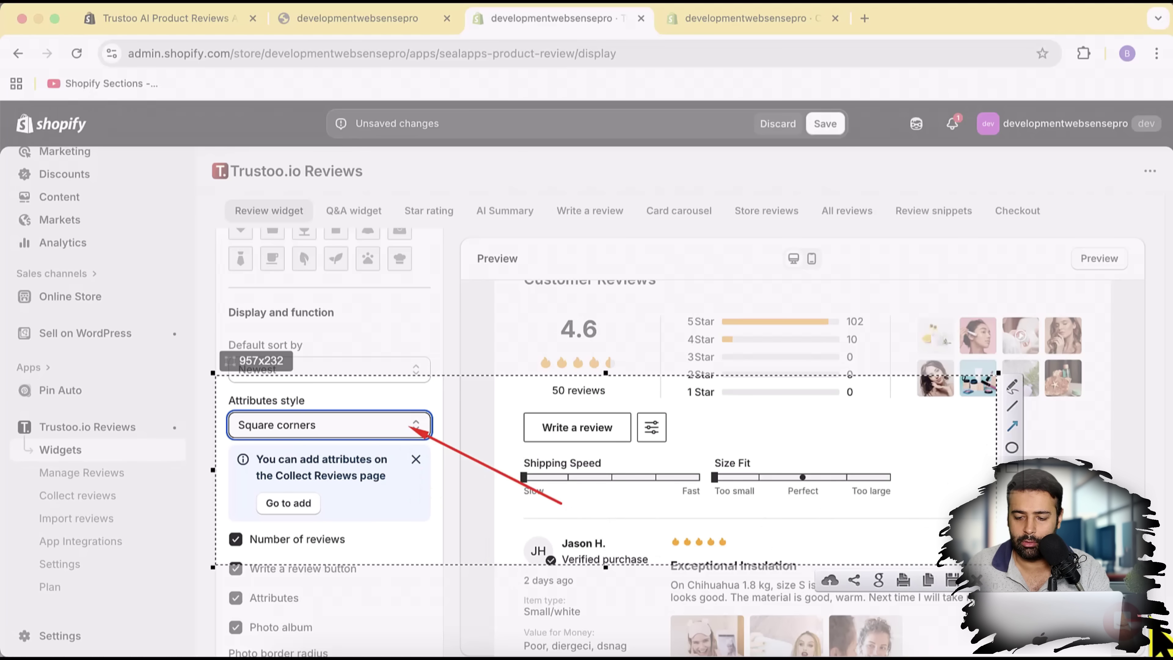
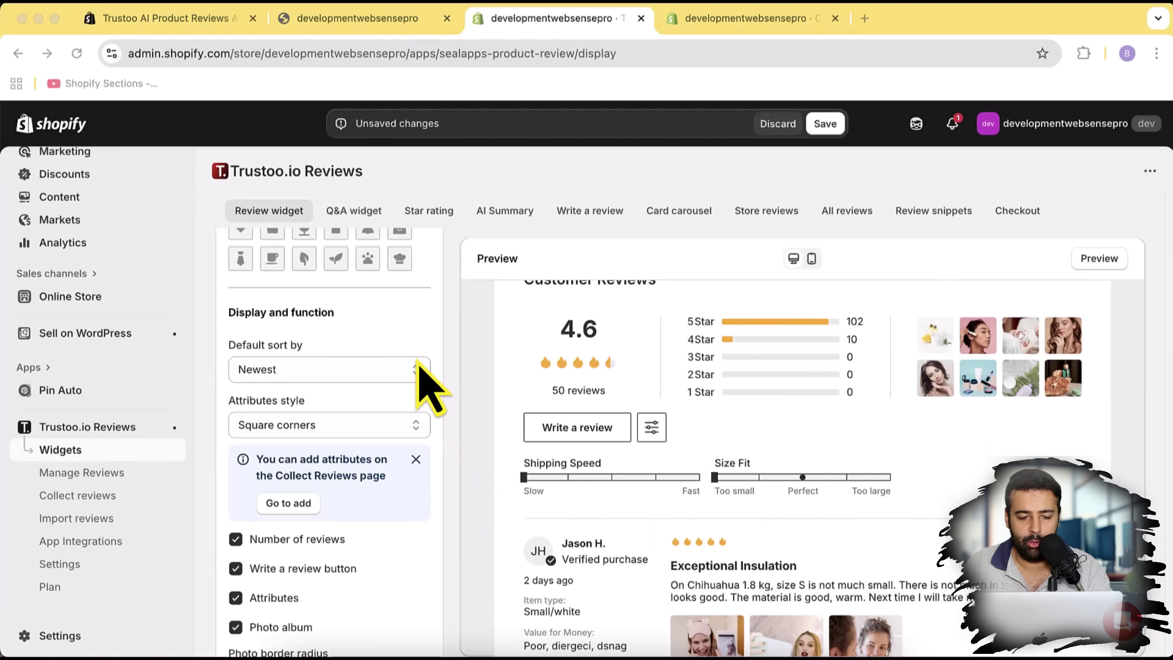
# Step: Toggle the review widget's Write a review button and Photo album display options off and back on
pyautogui.scroll(-5, 421, 390)
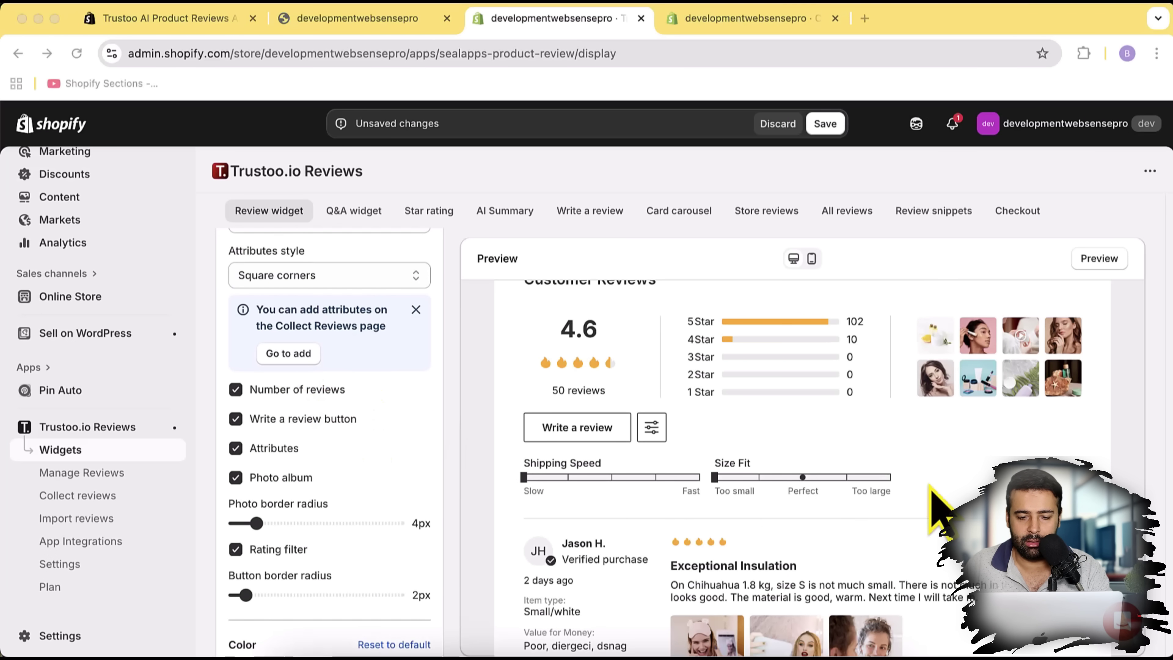
pyautogui.scroll(1, 785, 499)
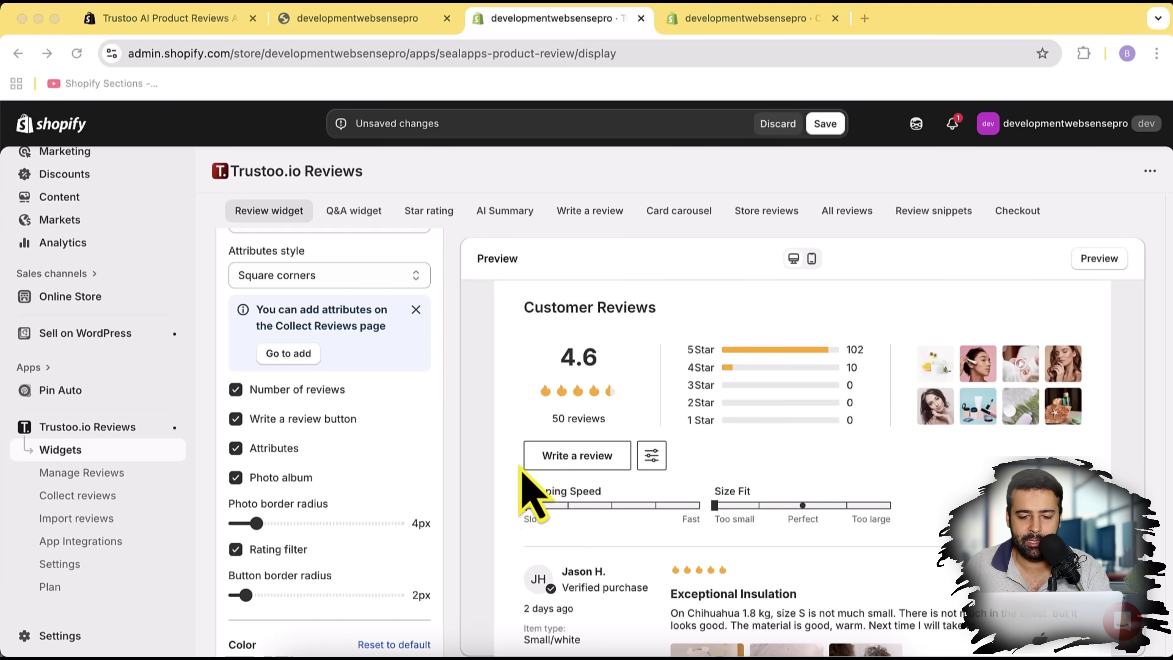
pyautogui.click(247, 420)
pyautogui.click(247, 419)
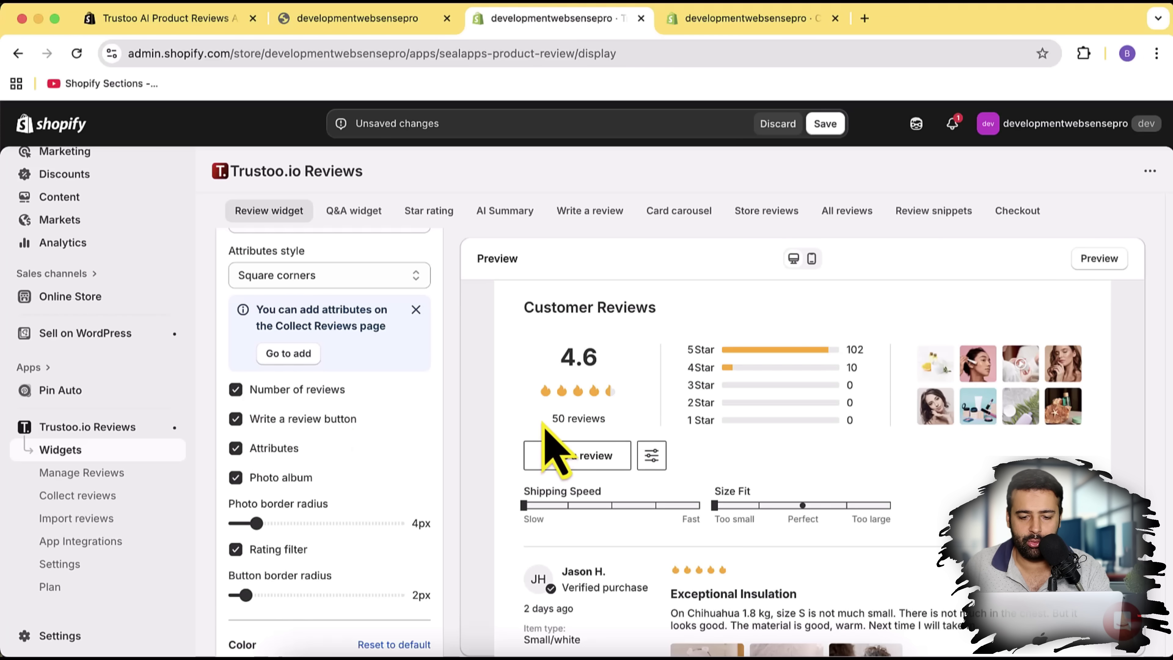
pyautogui.moveTo(615, 419); pyautogui.dragTo(556, 423)
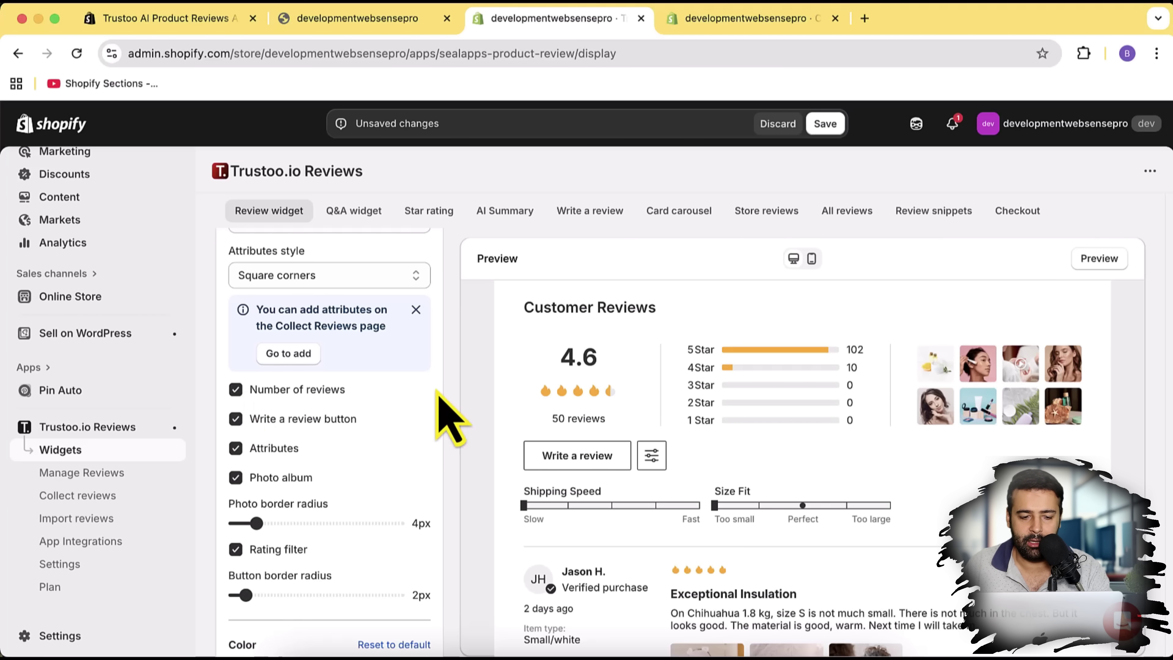
pyautogui.scroll(-1, 438, 418)
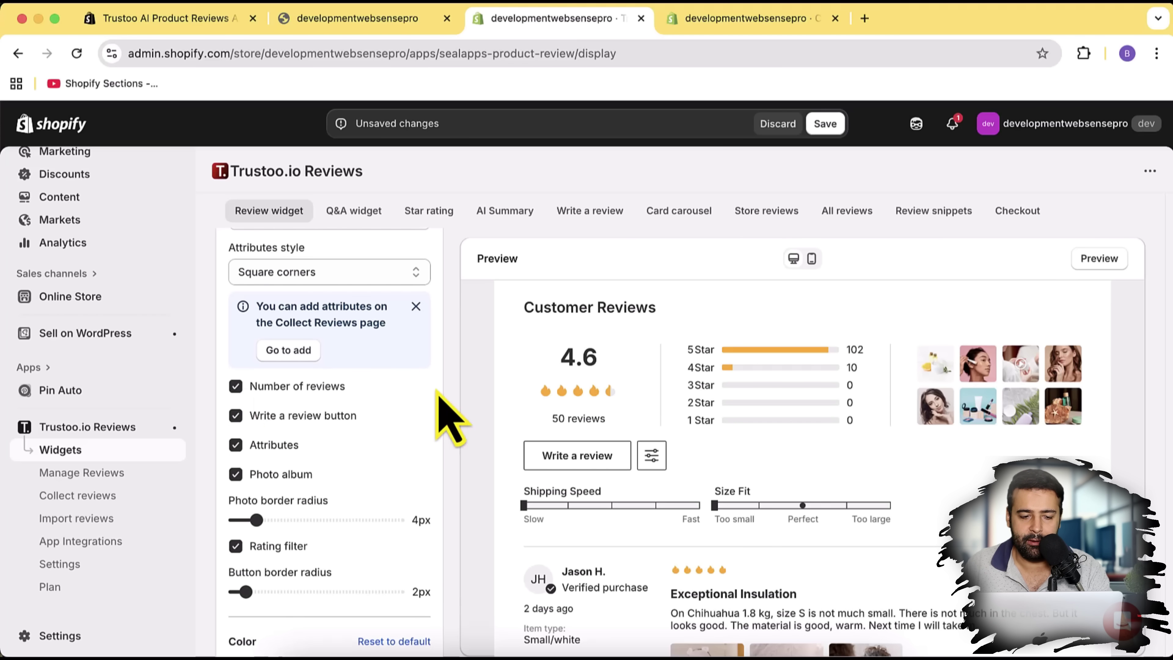
pyautogui.click(276, 476)
pyautogui.click(276, 476)
# Step: Try a photo border radius of 14px on the review widget, and reduce it to 7px
pyautogui.scroll(-5, 427, 419)
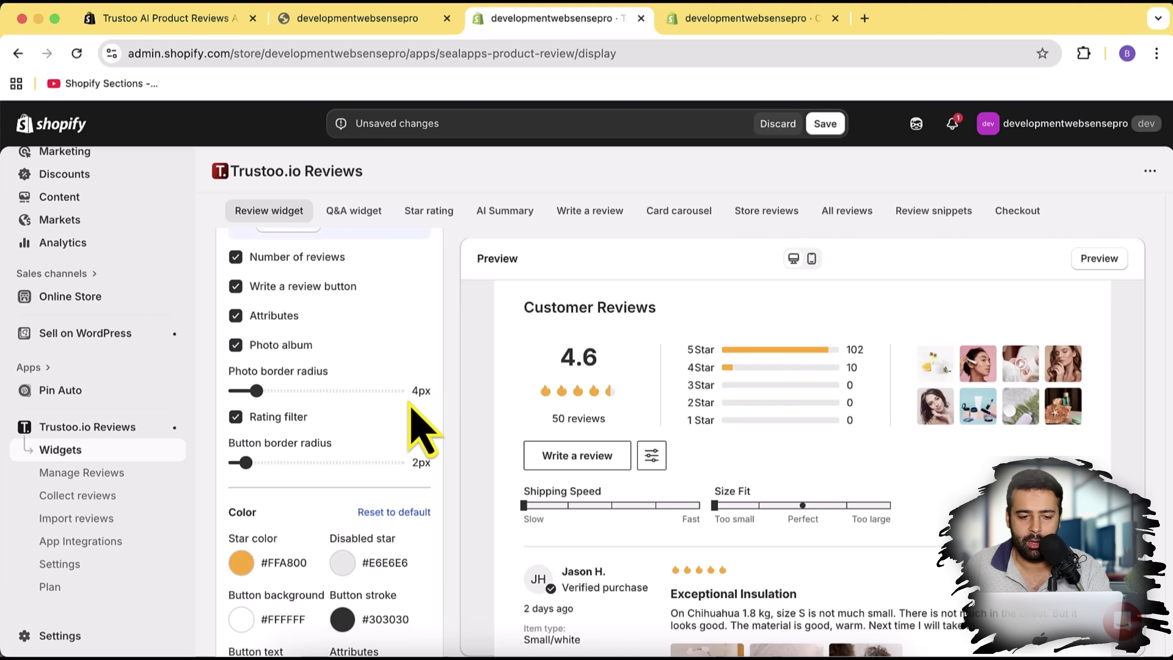
pyautogui.moveTo(257, 391); pyautogui.dragTo(309, 391)
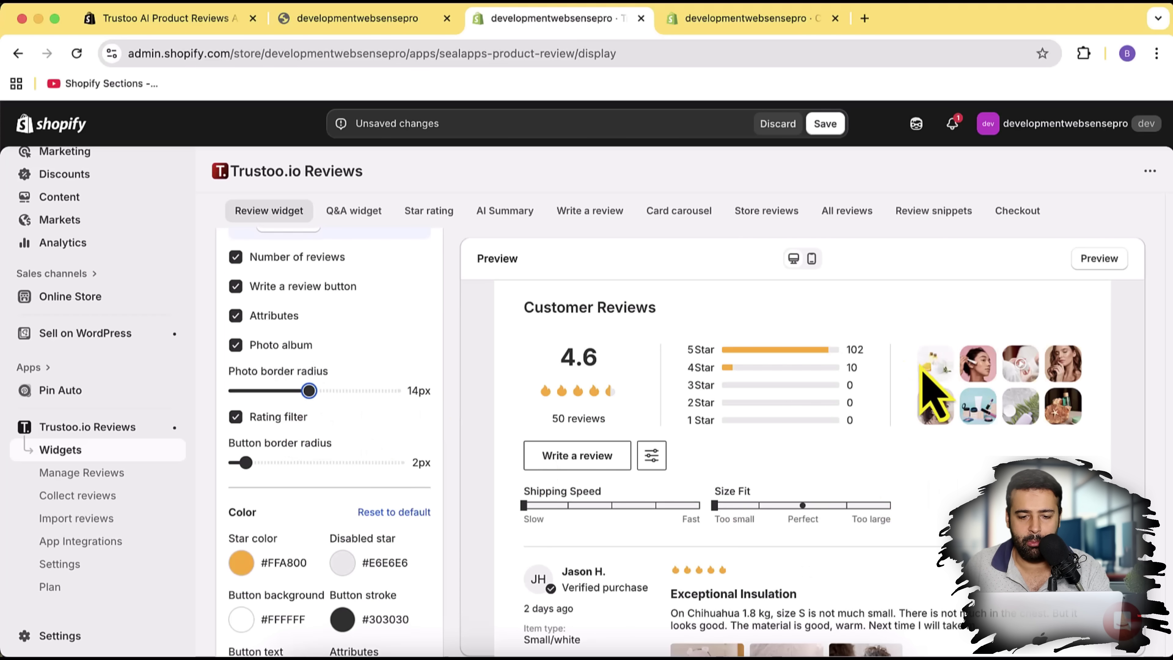
pyautogui.moveTo(309, 392); pyautogui.dragTo(273, 391)
# Step: Examine the review widget's button border radius, color and custom text settings and the Reviews area layout options
pyautogui.scroll(-2, 416, 393)
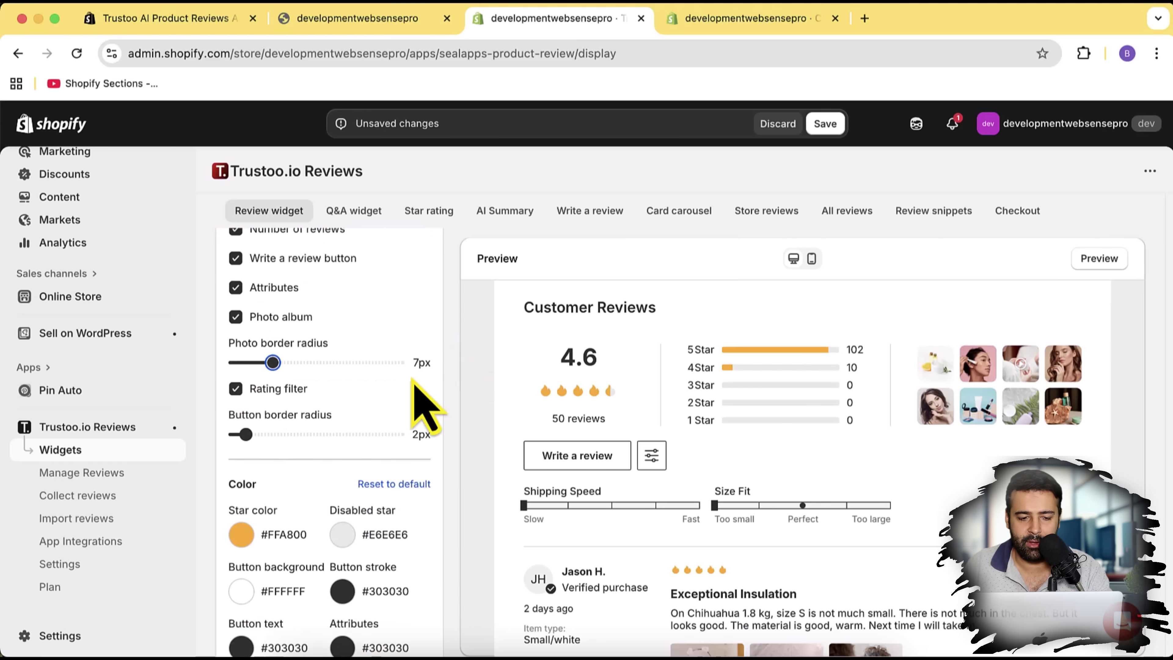
pyautogui.scroll(-3, 412, 384)
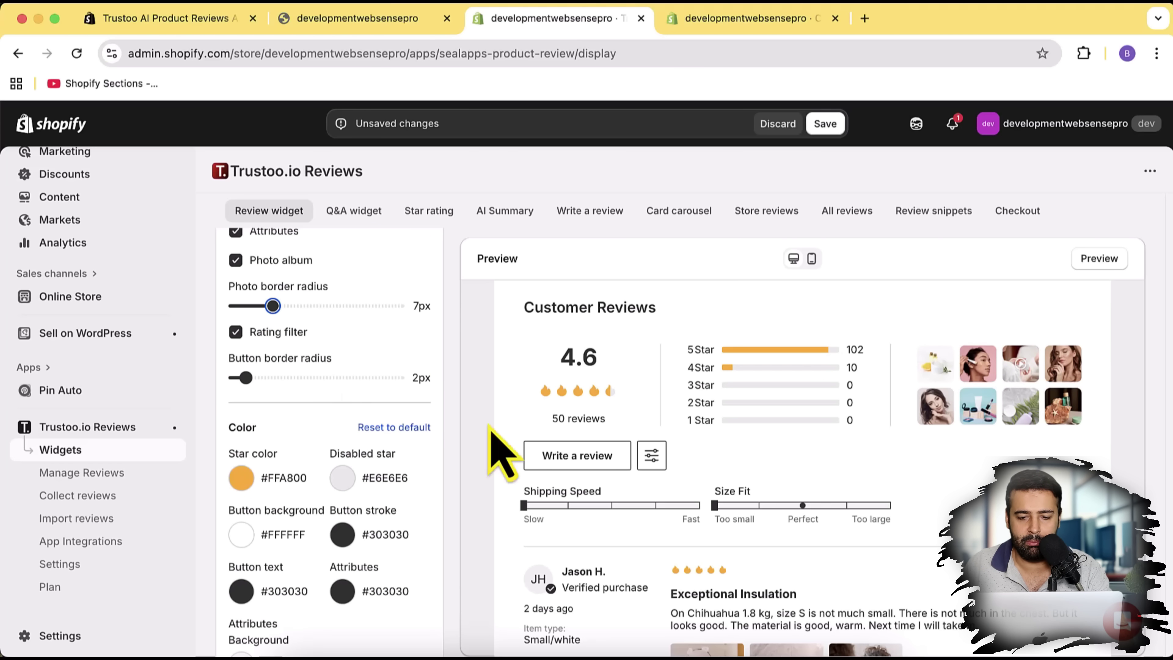
pyautogui.scroll(-4, 1035, 416)
pyautogui.scroll(-3, 411, 402)
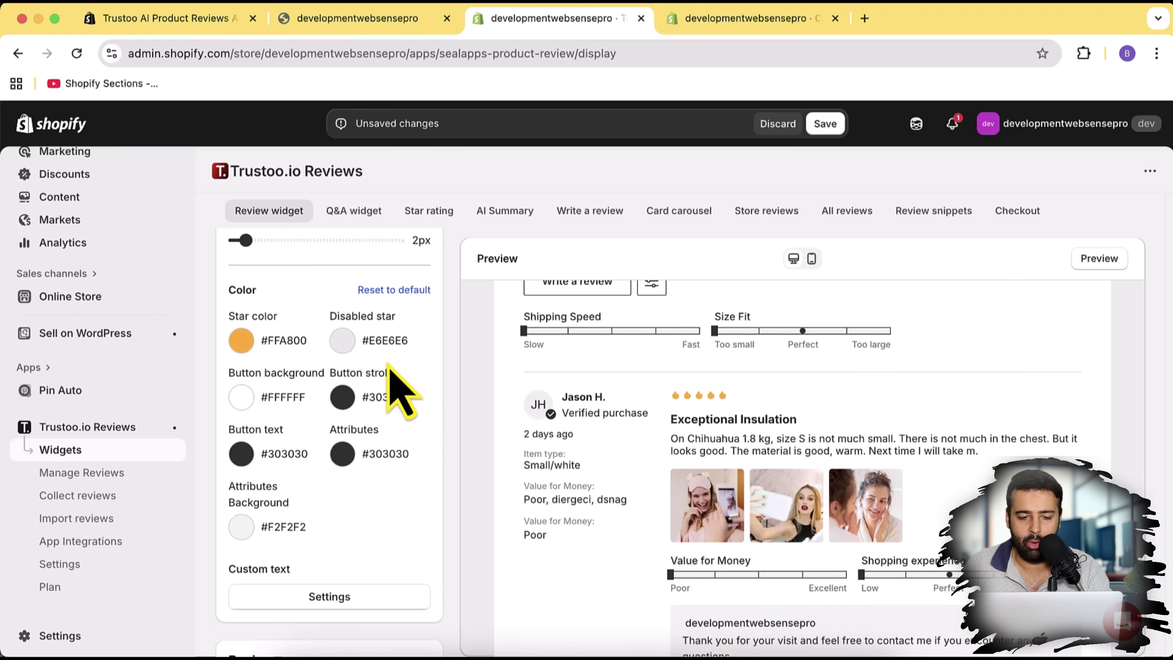
pyautogui.scroll(-7, 416, 379)
pyautogui.scroll(3, 855, 481)
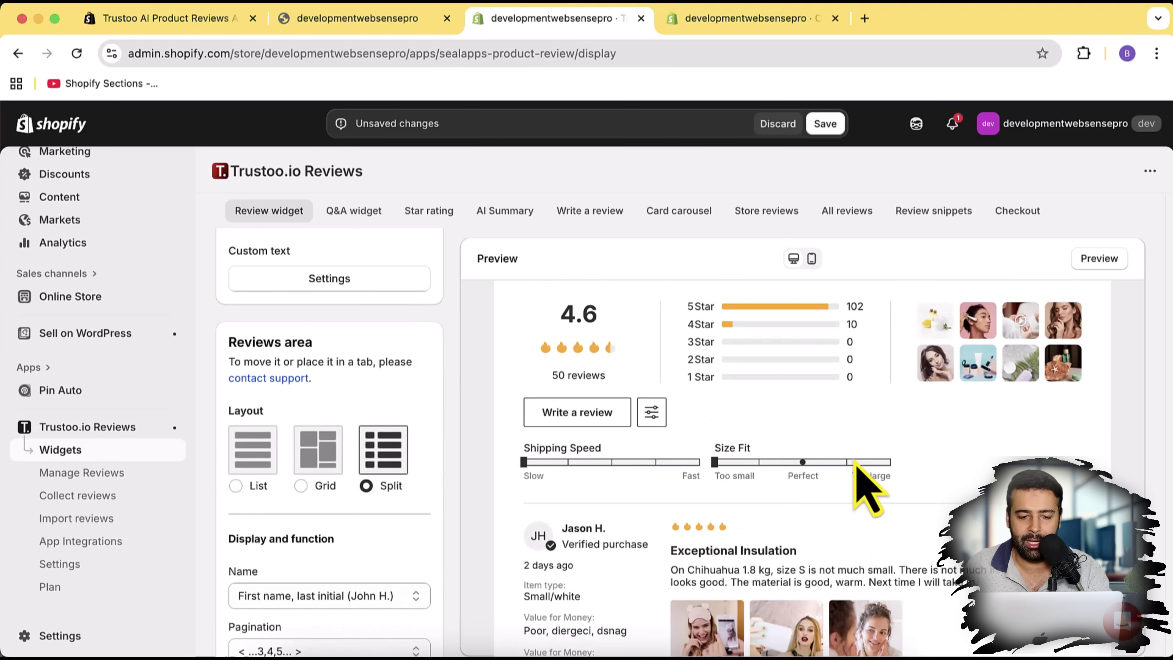
pyautogui.scroll(-2, 443, 367)
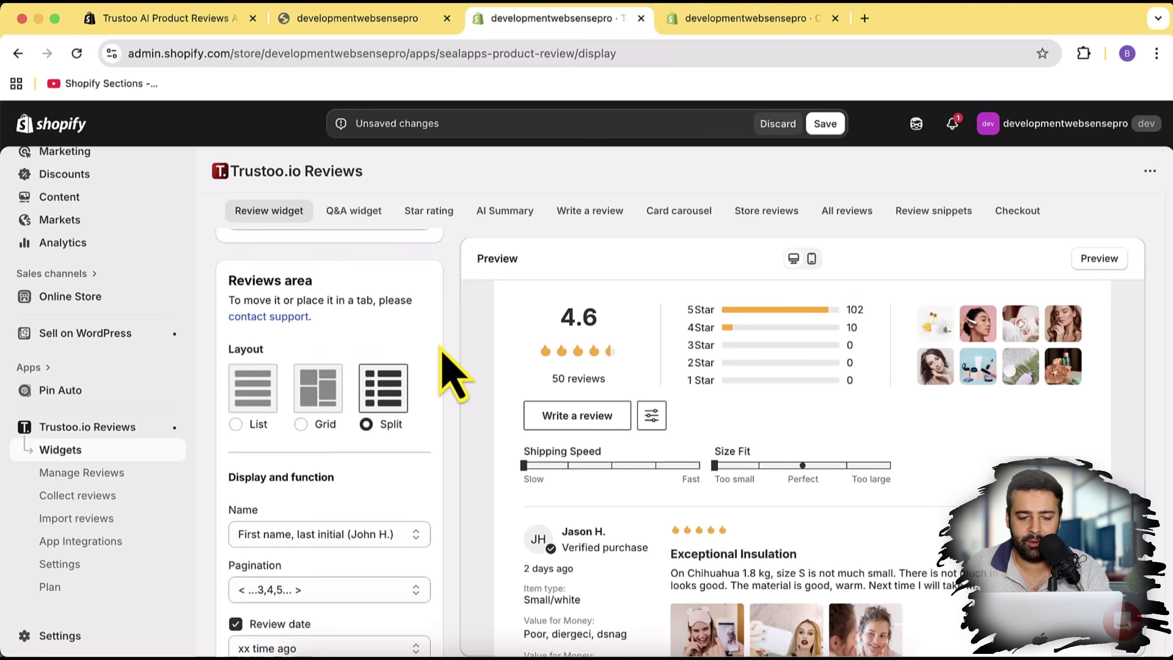
pyautogui.scroll(-2, 441, 351)
pyautogui.scroll(3, 441, 352)
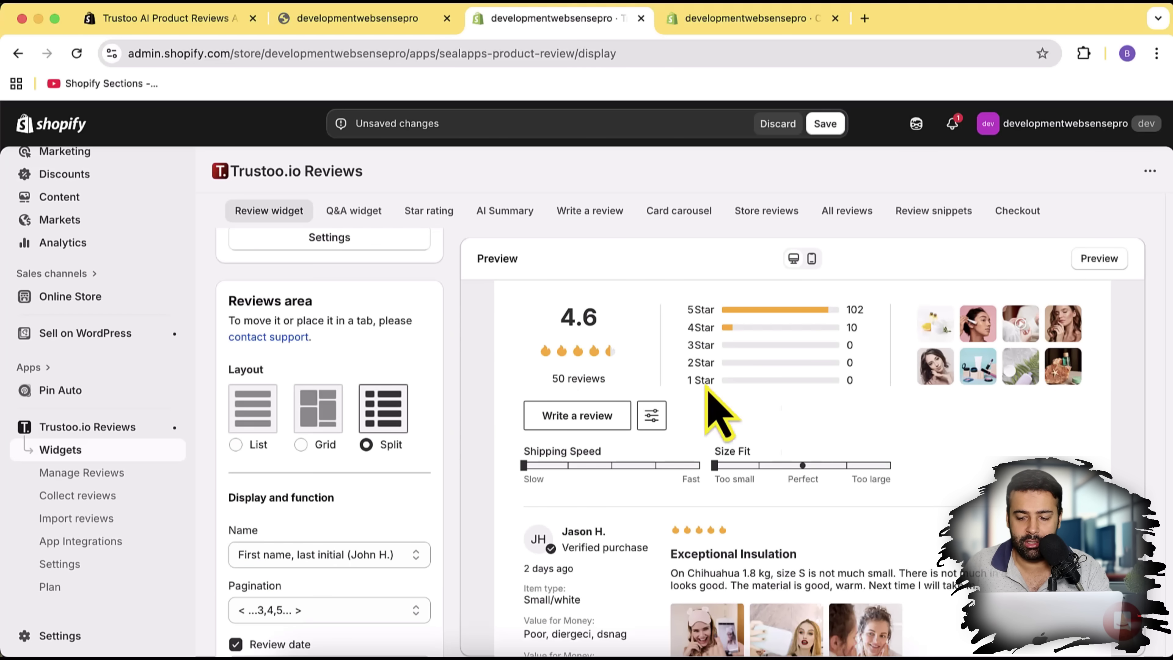
# Step: Open the Trustoo support chat, highlight its stated response time, and close the chat
pyautogui.click(1123, 621)
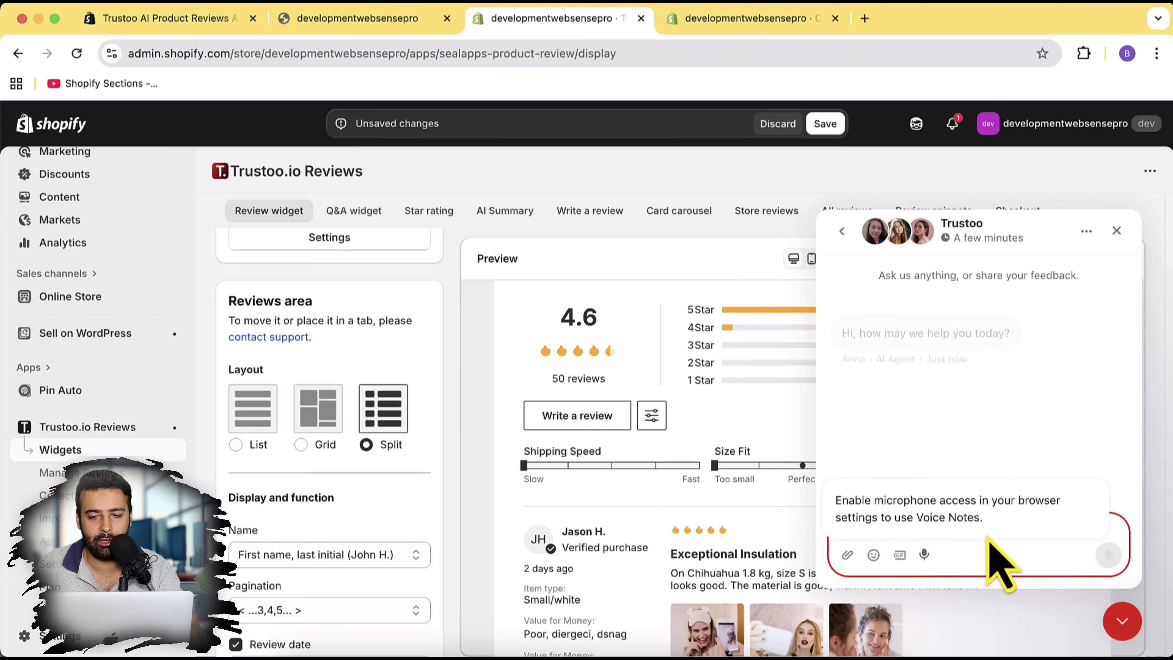
pyautogui.moveTo(954, 237); pyautogui.dragTo(1024, 239)
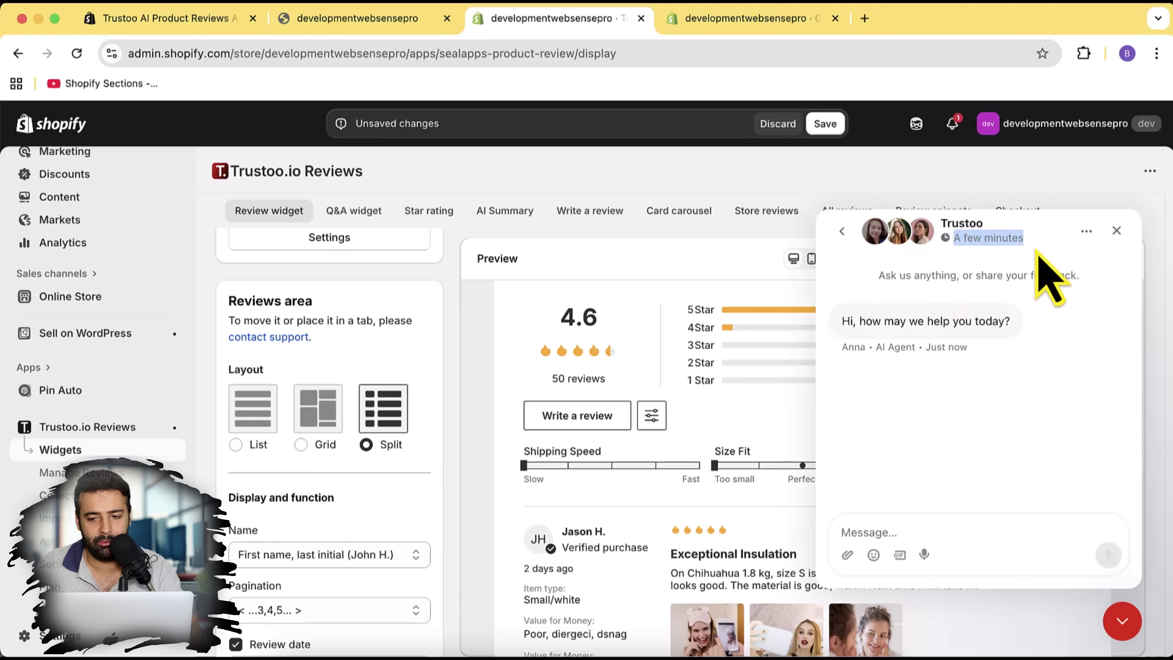
pyautogui.click(1117, 230)
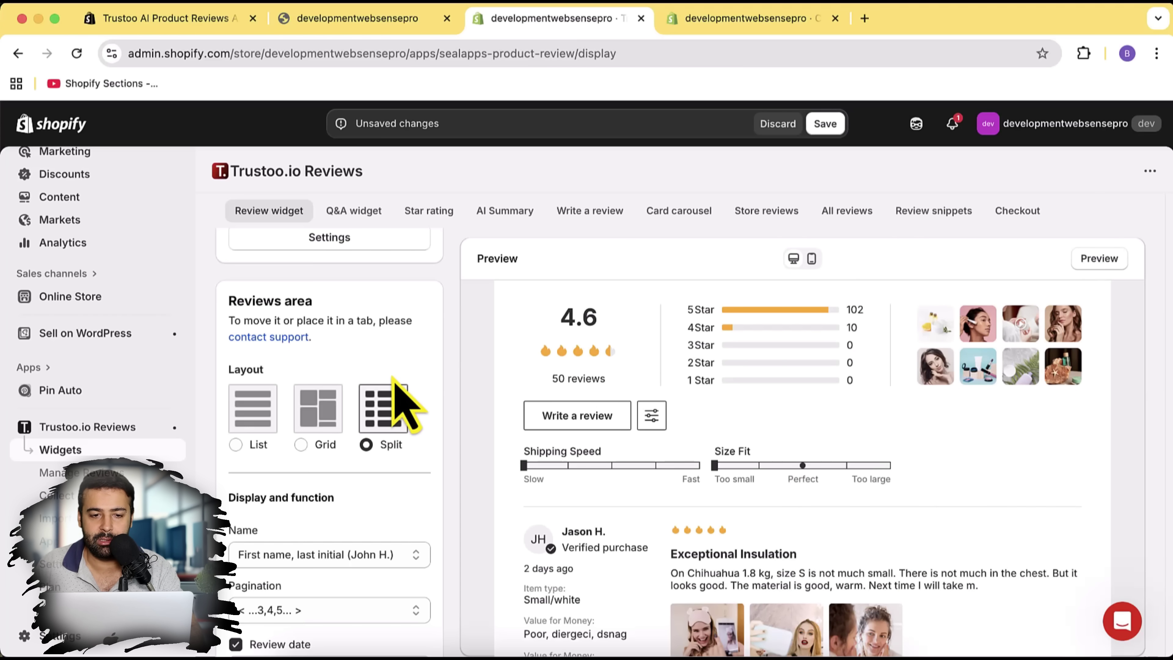
# Step: Check the Trustoo AI Product Reviews App's rating on its Shopify App Store listing, and return to the widget settings
pyautogui.click(194, 21)
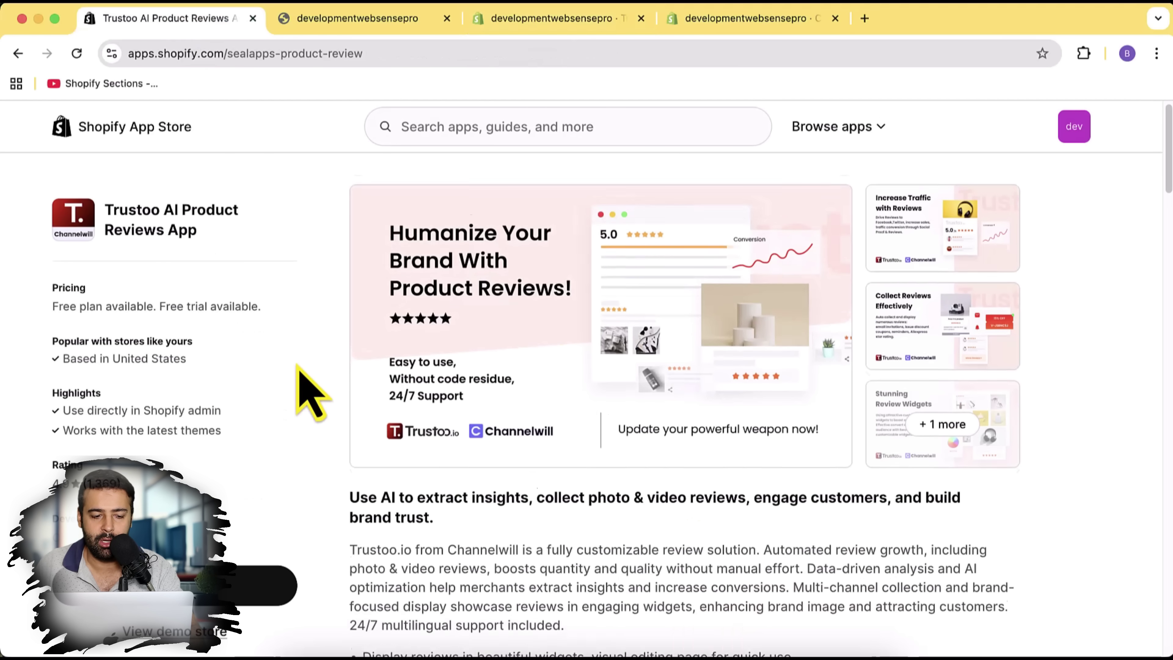
pyautogui.scroll(-1, 278, 416)
pyautogui.moveTo(122, 484); pyautogui.dragTo(79, 484)
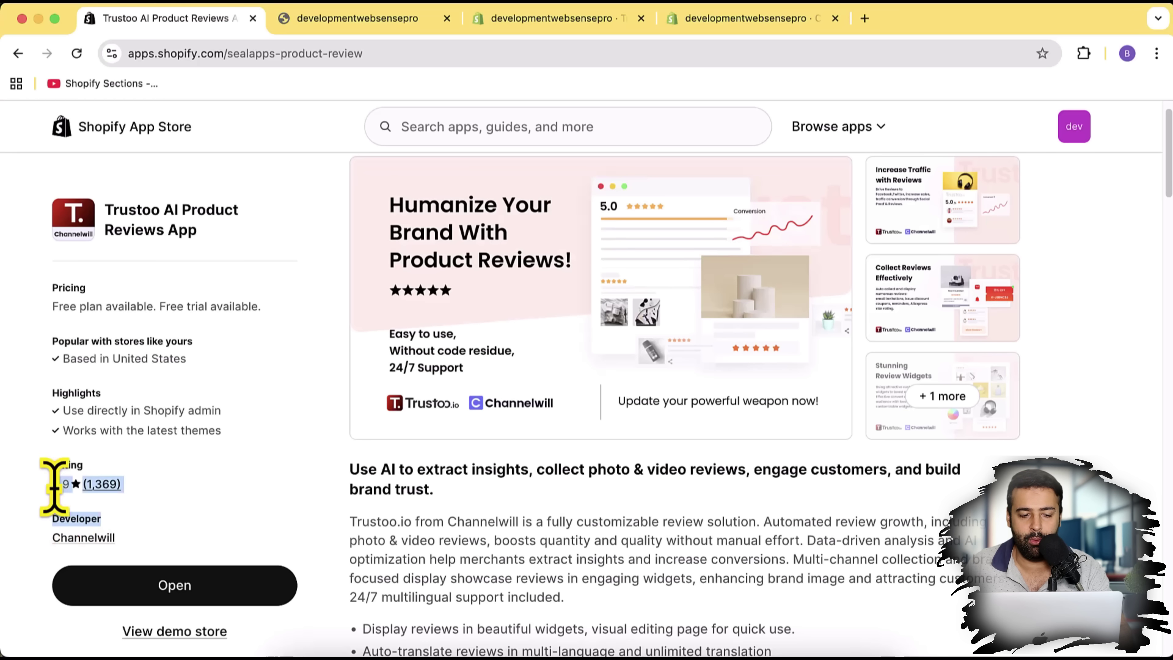
pyautogui.click(541, 20)
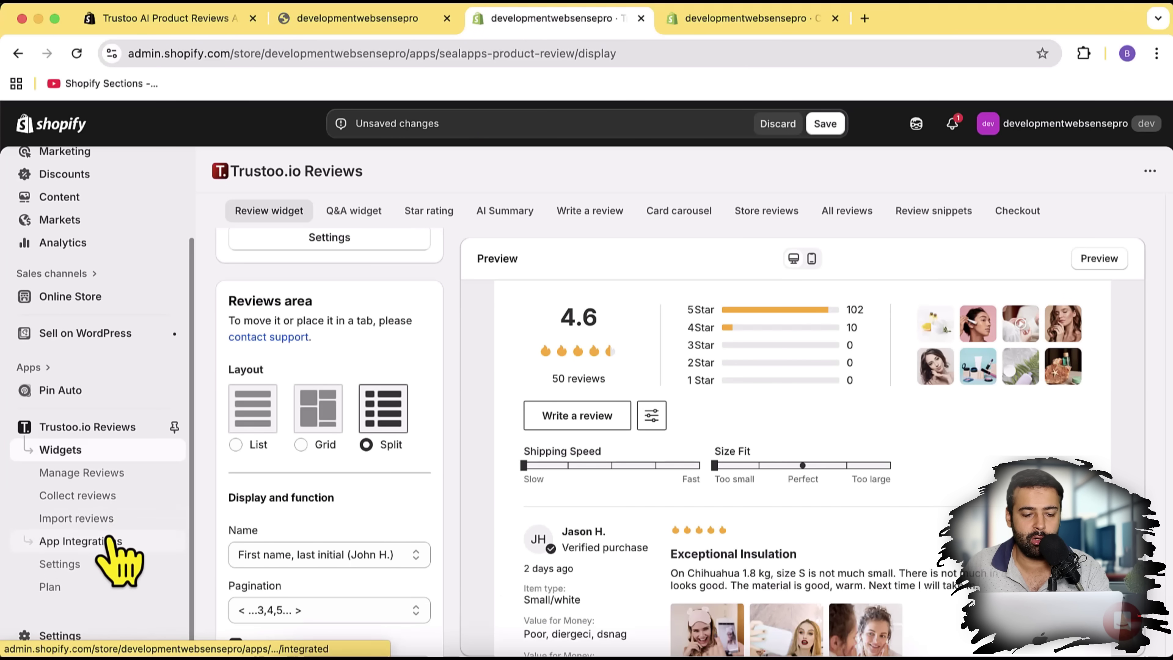
# Step: Open the Trustoo.io Import reviews page in a separate browser tab, look over its import options, and close that tab
pyautogui.keyDown('super'); pyautogui.click(109, 520); pyautogui.keyUp('super')
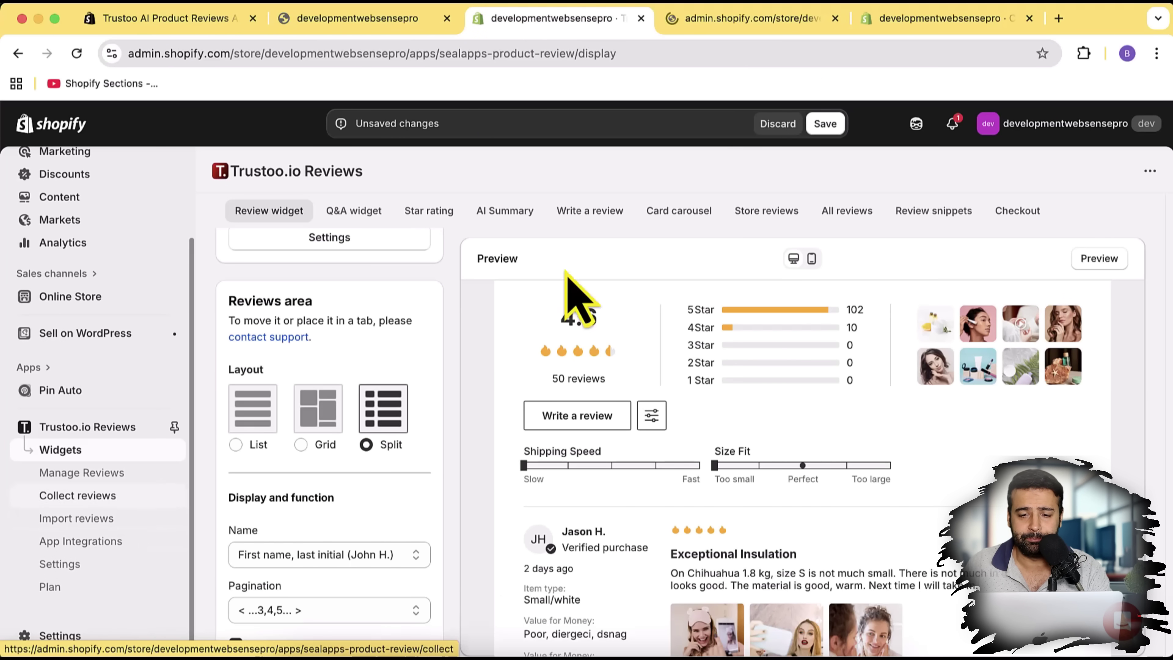
pyautogui.click(741, 20)
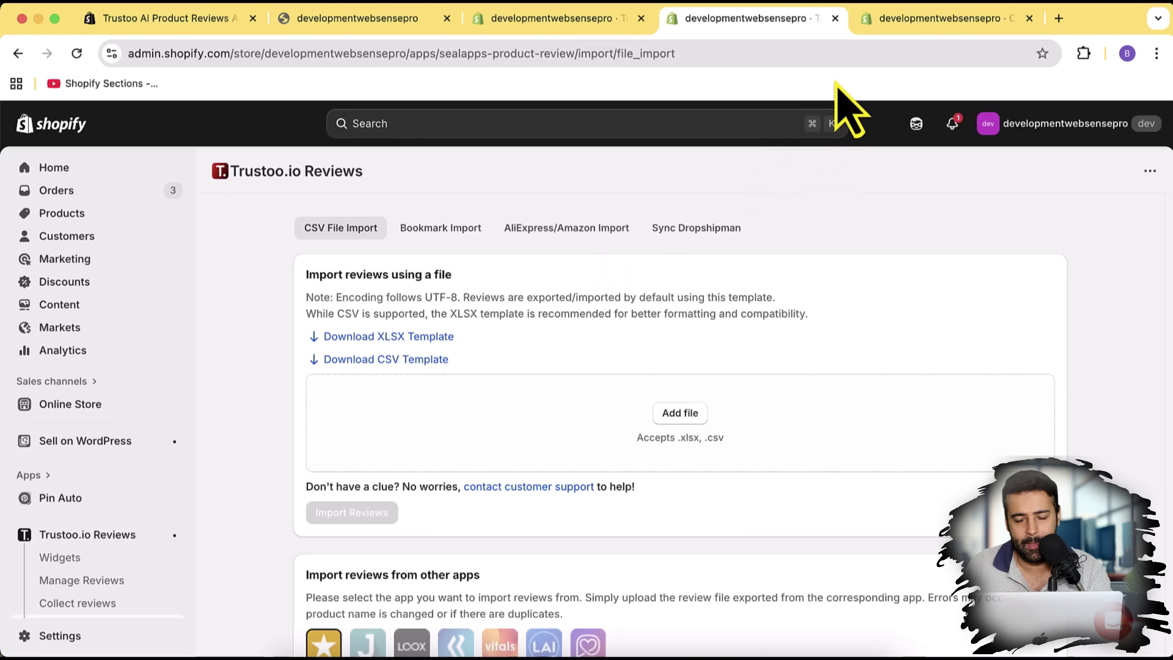
pyautogui.click(835, 19)
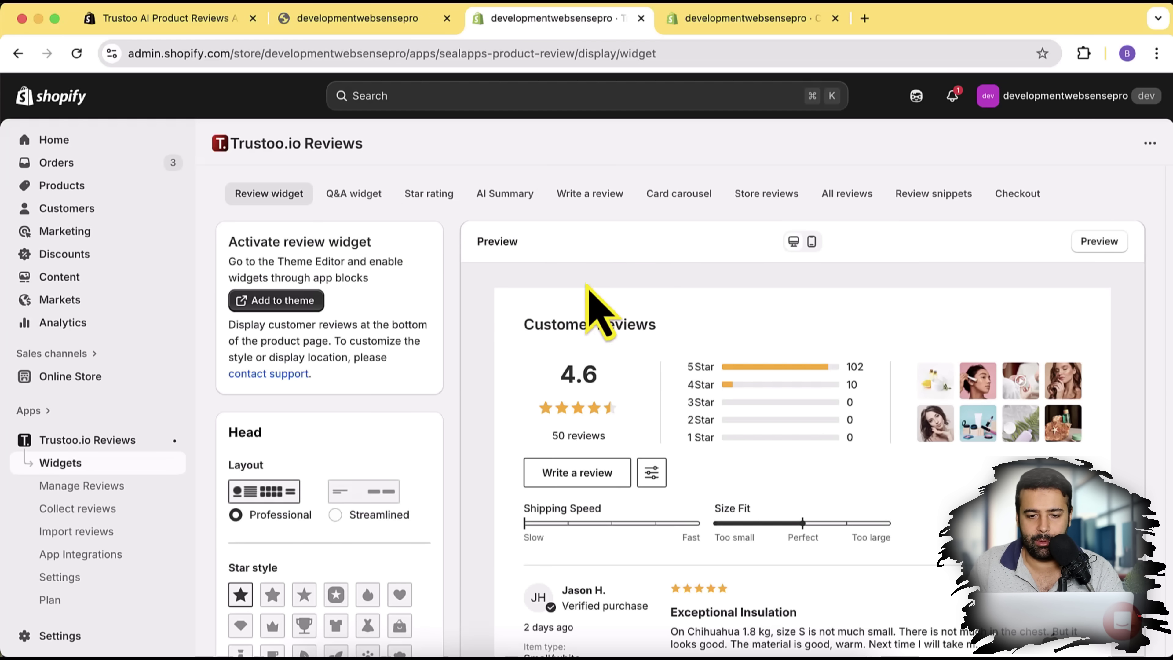
# Step: Examine the Write a review widget settings, including layout, who can leave reviews, and the e-mail, phone, title and feedback field options
pyautogui.click(596, 200)
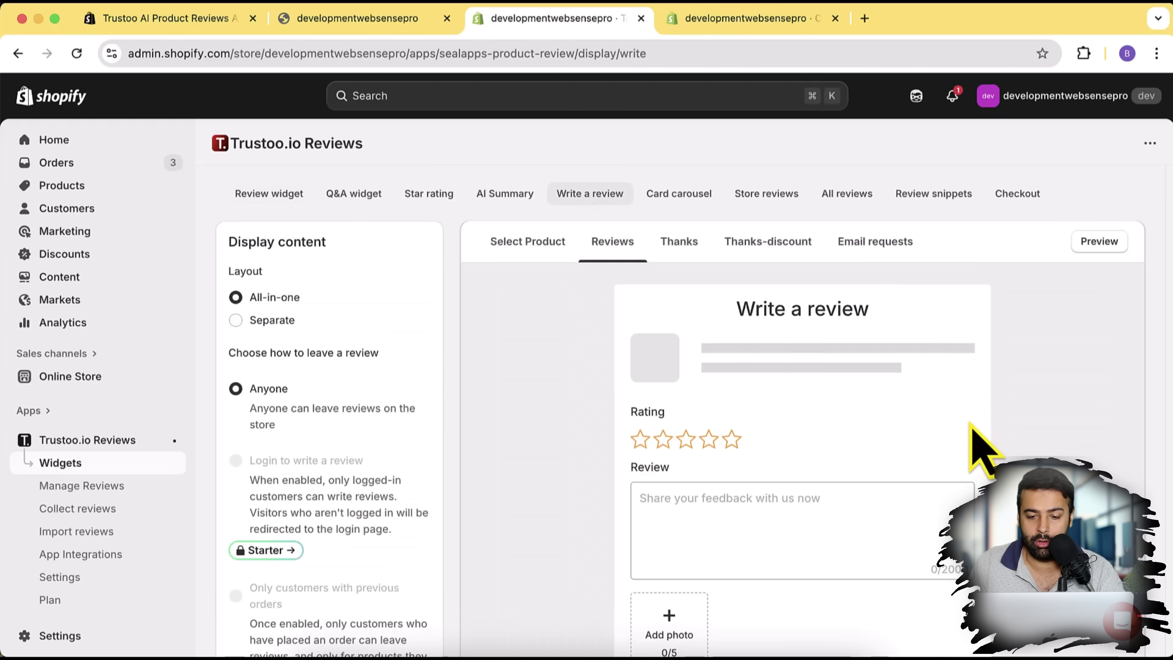
pyautogui.scroll(-1, 970, 451)
pyautogui.scroll(-3, 860, 451)
pyautogui.scroll(4, 827, 416)
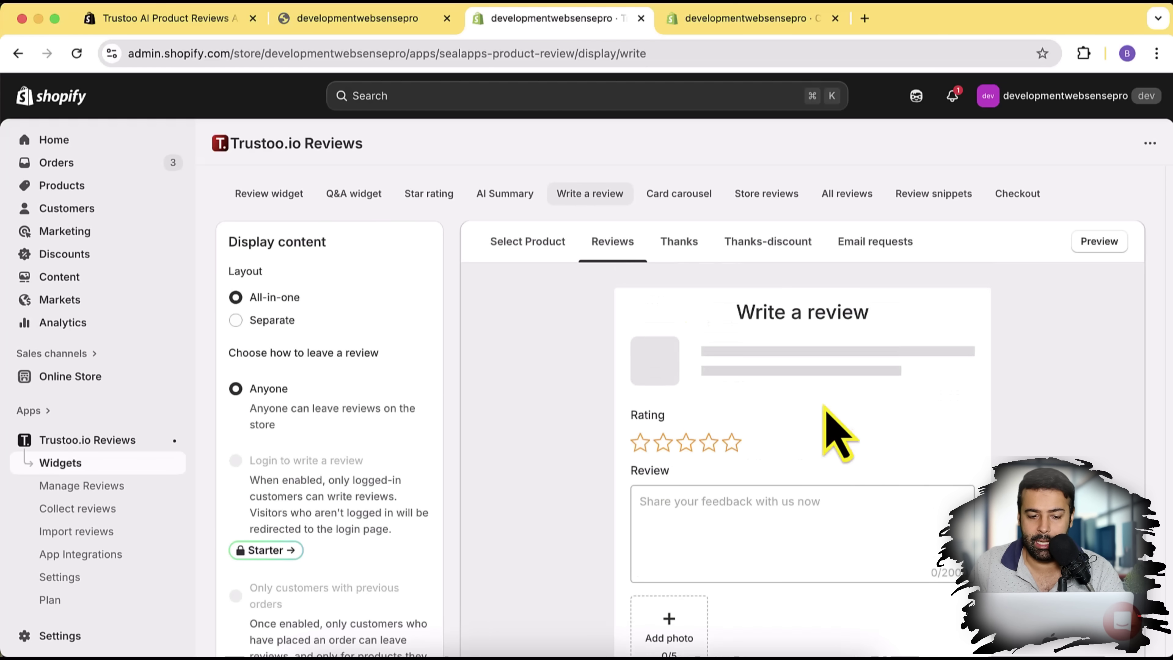
pyautogui.scroll(-1, 399, 361)
pyautogui.scroll(-10, 416, 462)
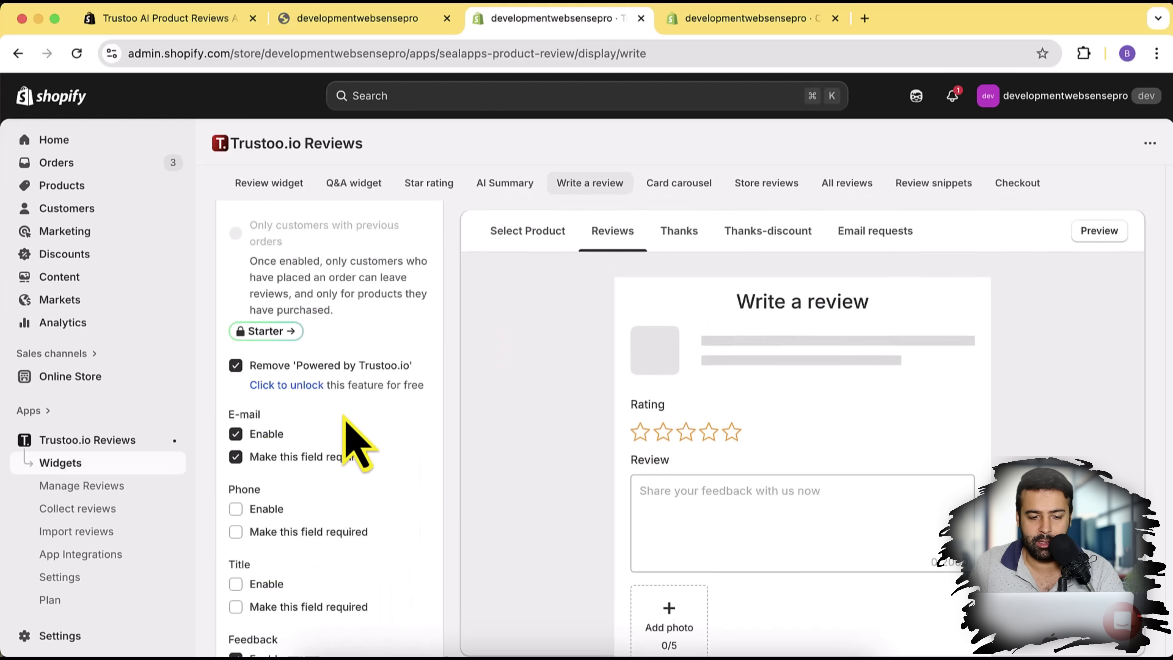
pyautogui.scroll(-9, 347, 435)
pyautogui.scroll(5, 407, 462)
pyautogui.scroll(10, 400, 439)
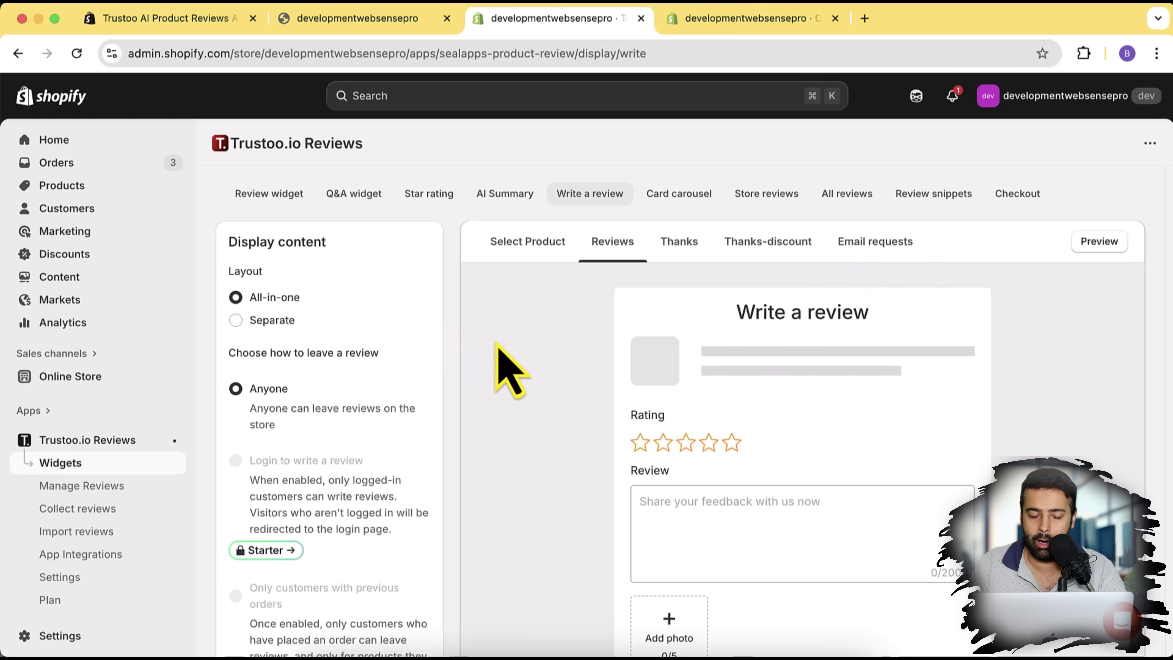
# Step: Download the CSV template from Trustoo's Import reviews page and widen its product_handle and rating columns in Excel
pyautogui.click(96, 534)
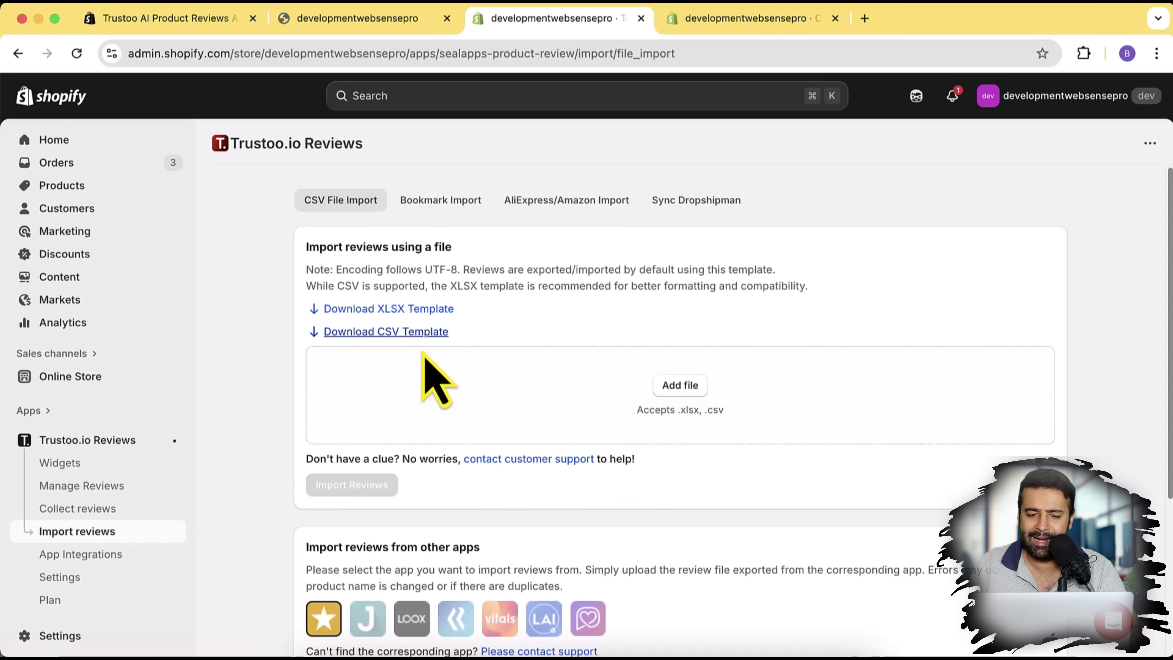
pyautogui.click(401, 334)
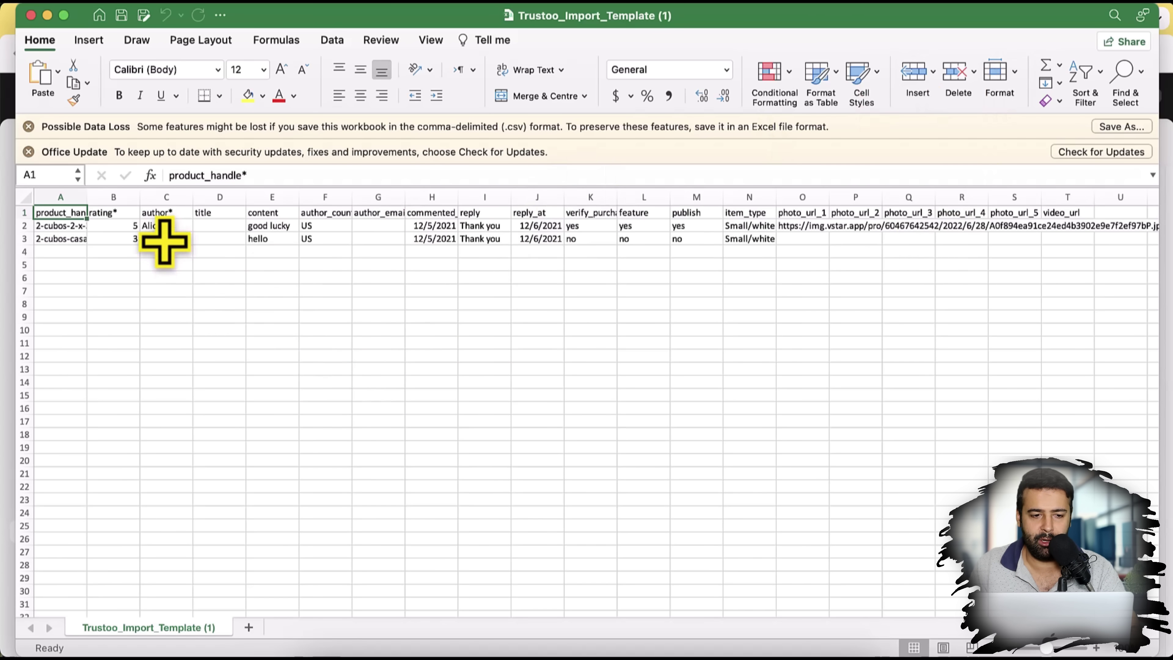
pyautogui.moveTo(141, 205); pyautogui.dragTo(166, 208)
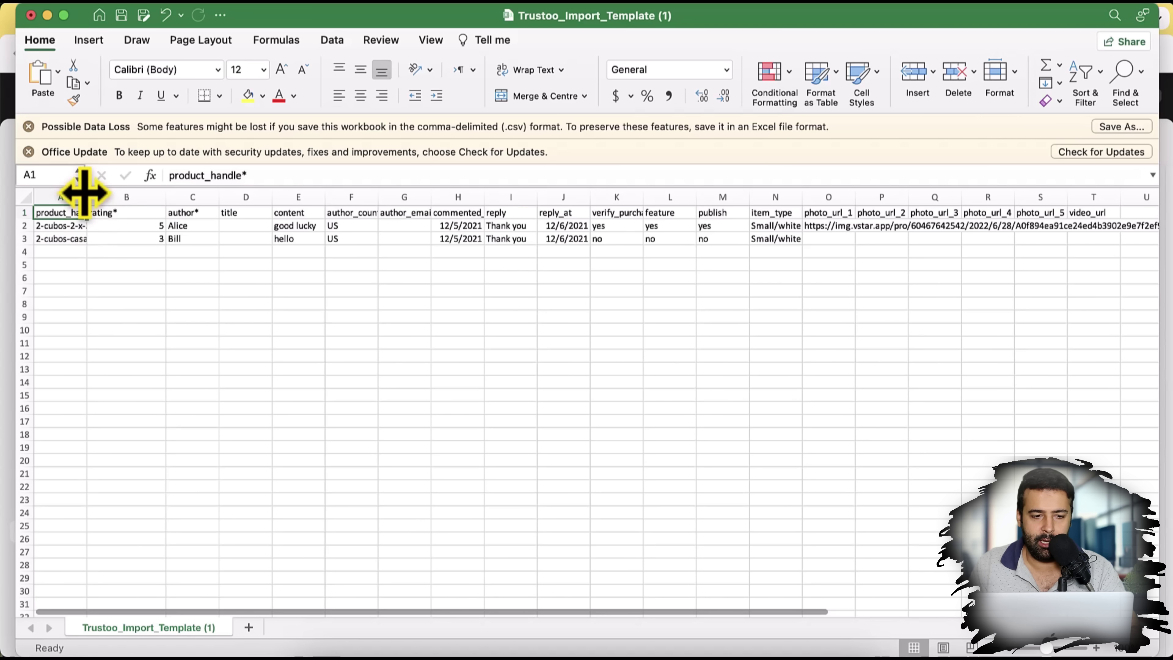
pyautogui.moveTo(85, 194); pyautogui.dragTo(141, 255)
# Step: Set the rating of both sample reviews to 5 and widen the product_handle column to fit the full handles
pyautogui.click(204, 240)
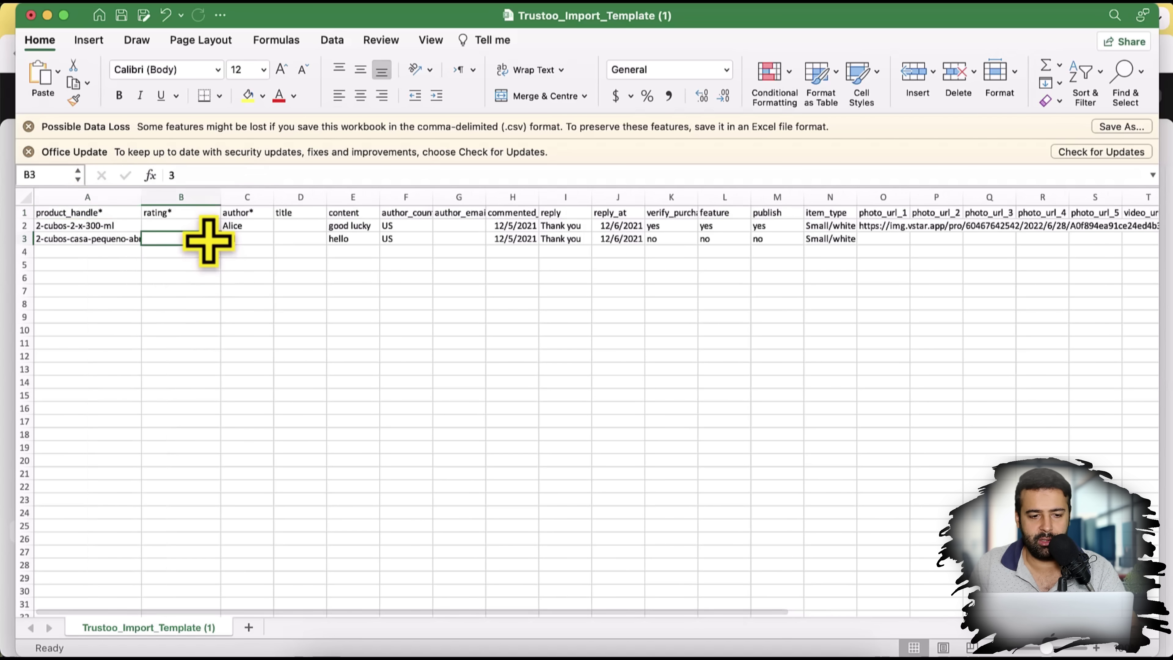
pyautogui.hotkey('shift', 'Up')
pyautogui.press('Delete')
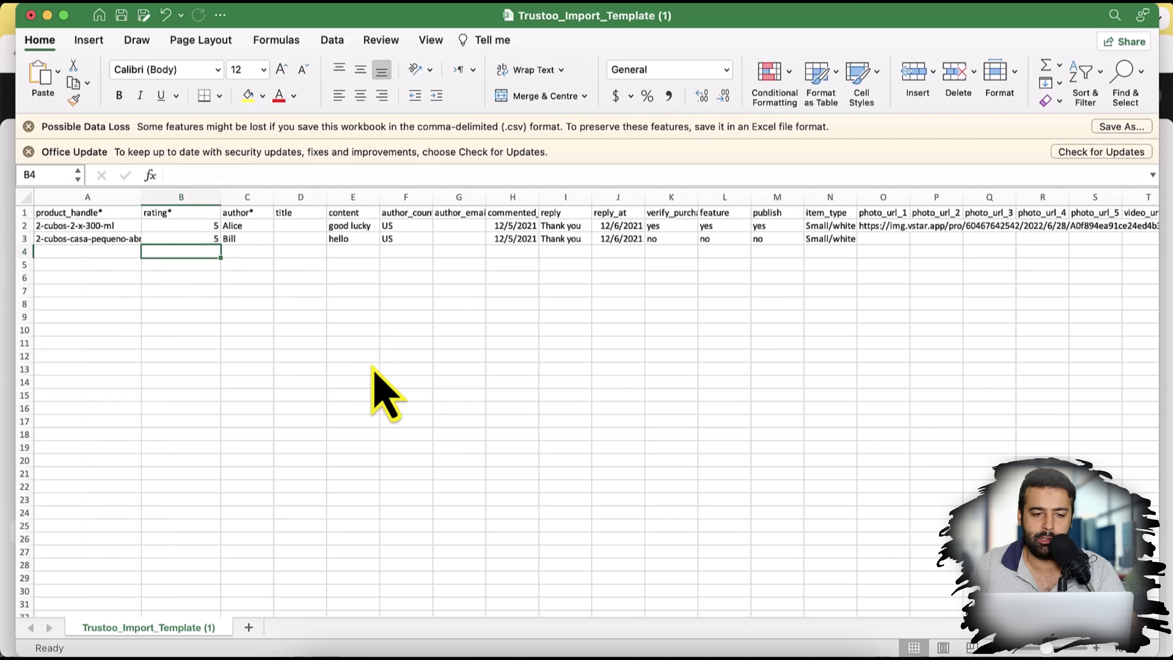
pyautogui.click(300, 291)
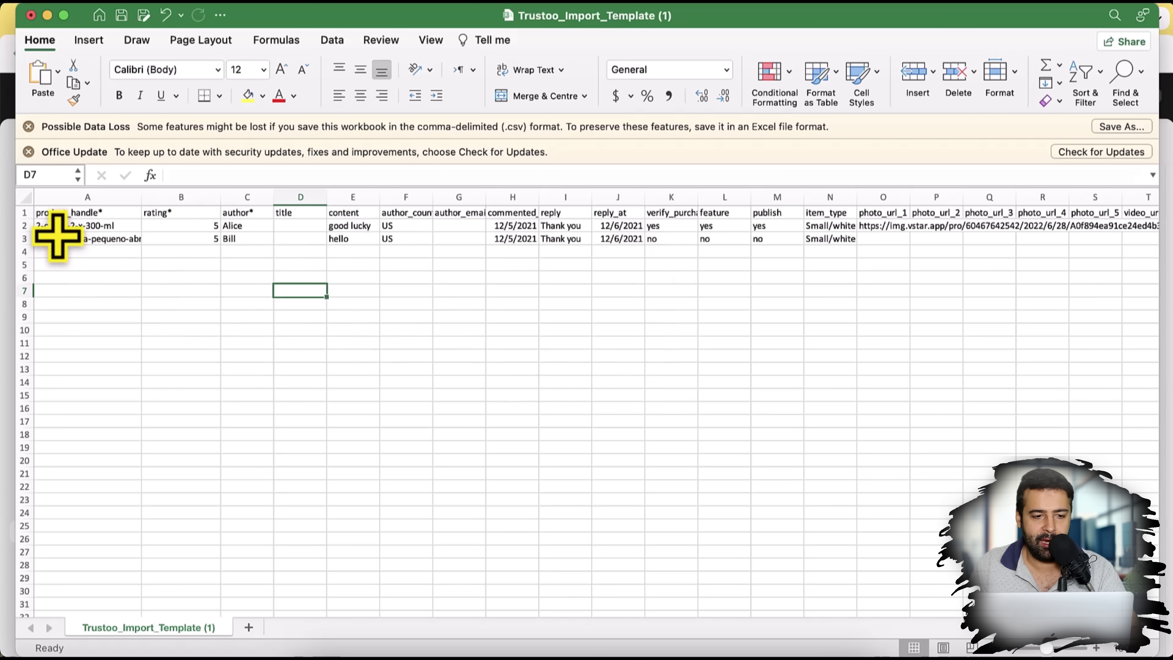
pyautogui.moveTo(141, 198); pyautogui.dragTo(218, 199)
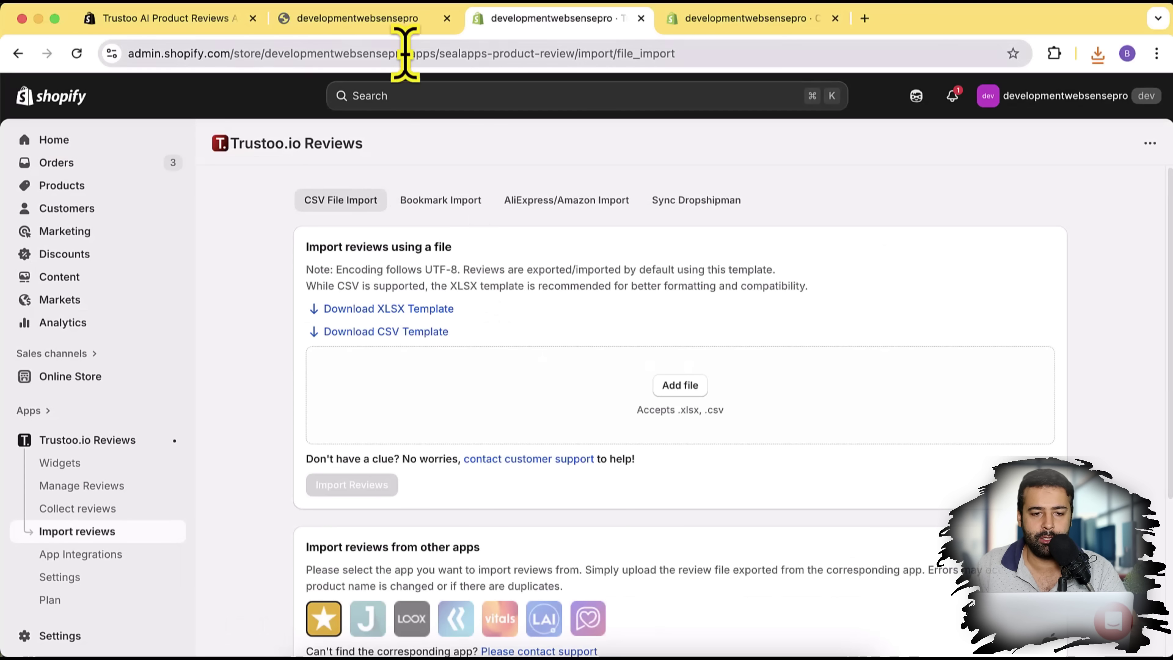
# Step: Open the Activewear T-Shirt product page on the storefront and copy its handle from the page address
pyautogui.click(390, 19)
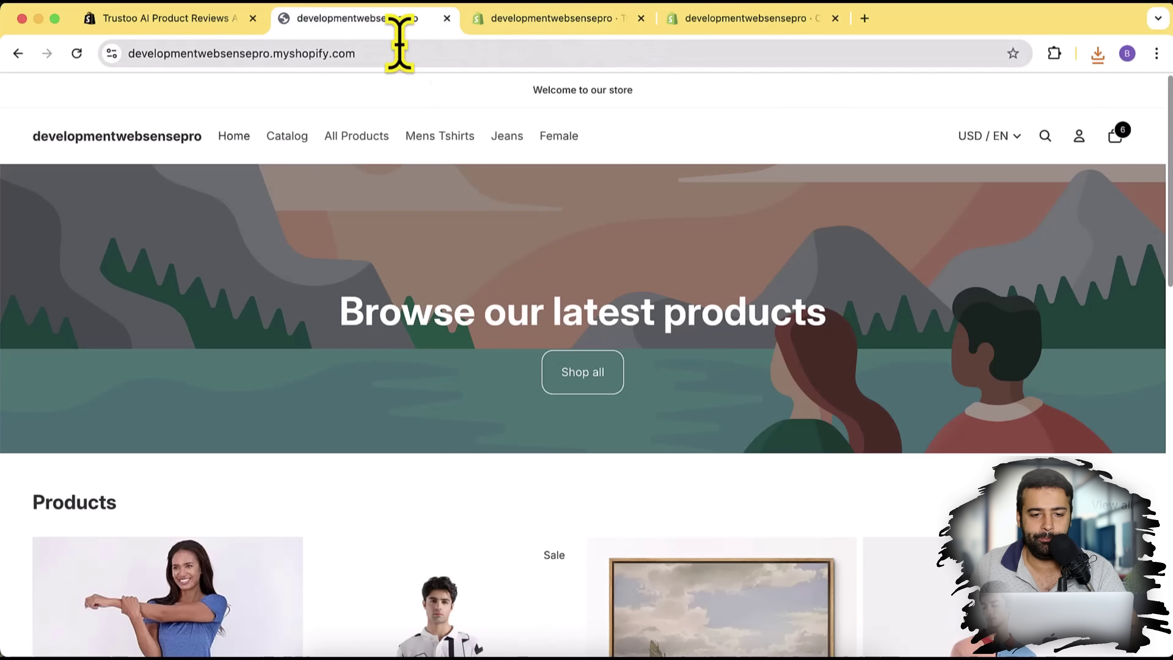
pyautogui.scroll(-6, 498, 262)
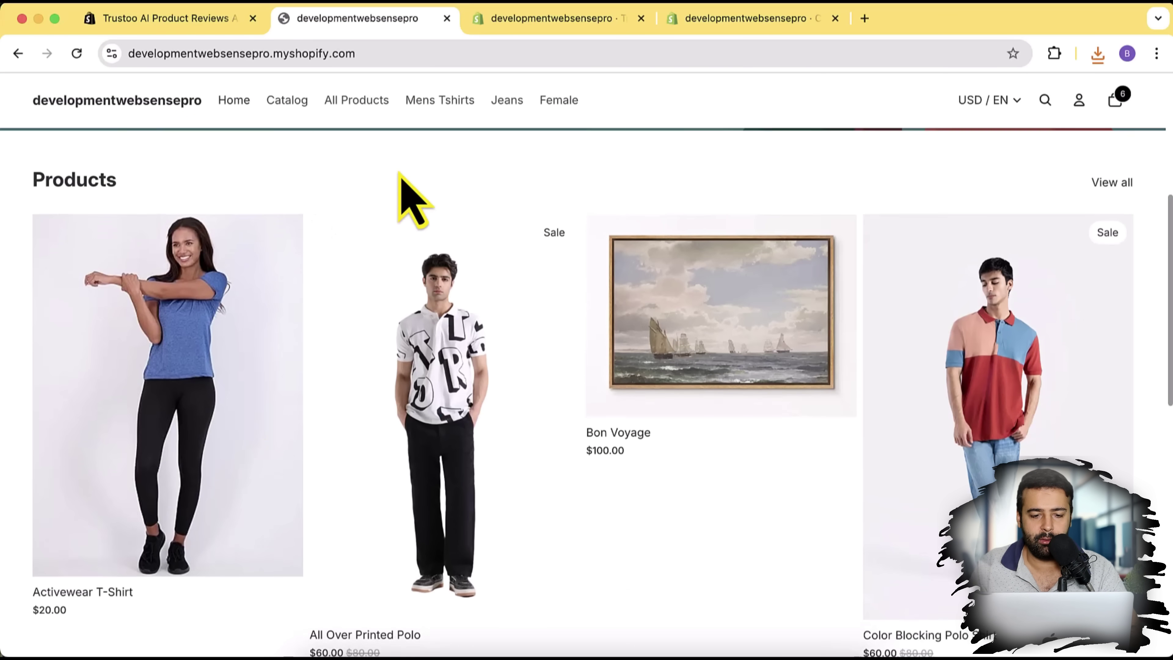
pyautogui.scroll(-1, 406, 196)
pyautogui.click(165, 441)
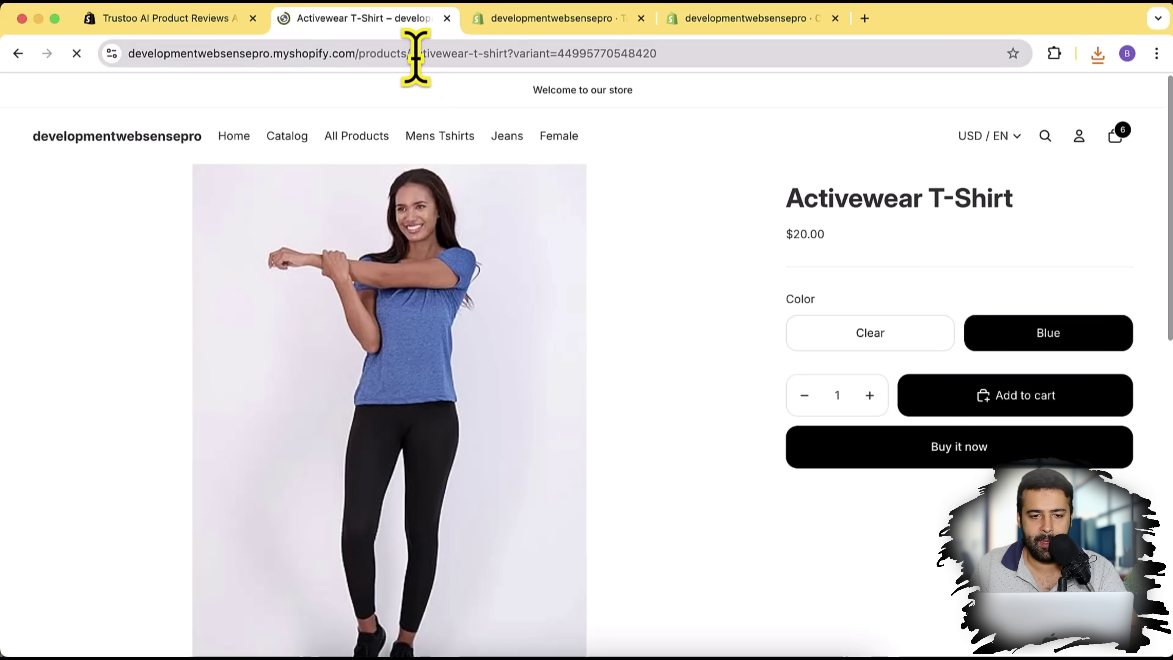
pyautogui.moveTo(411, 53); pyautogui.dragTo(515, 53)
pyautogui.press('super+c')
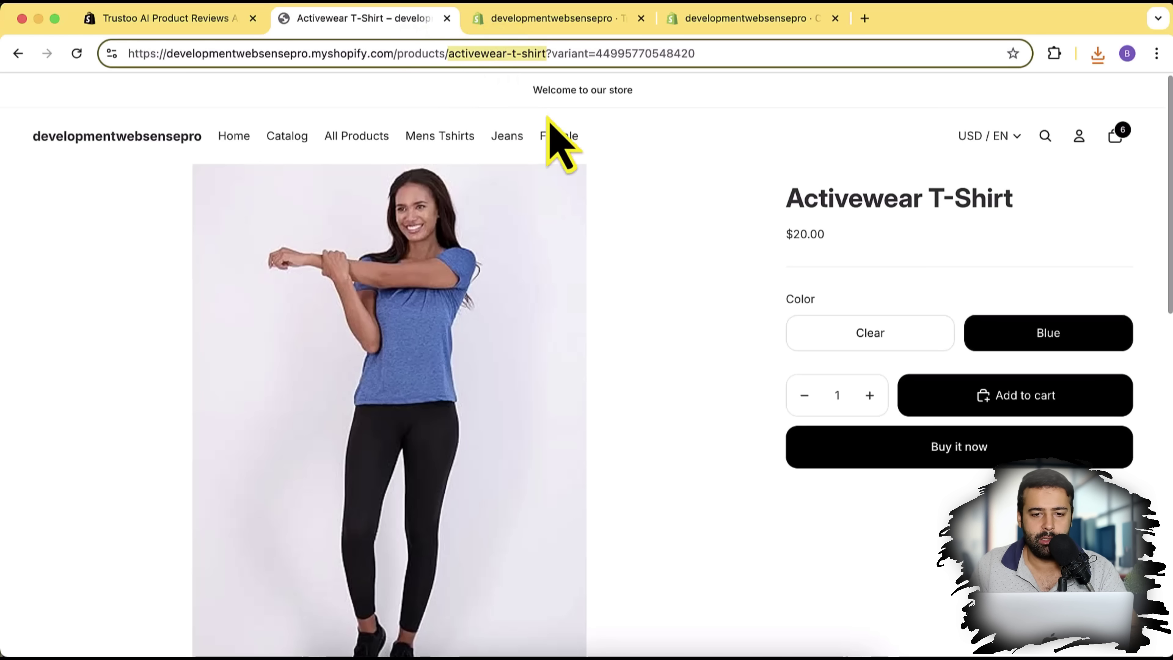
# Step: Switch to the Excel template and replace the first review's product handle with activewear-t-shirt
pyautogui.press('super+Tab')
pyautogui.click(157, 225)
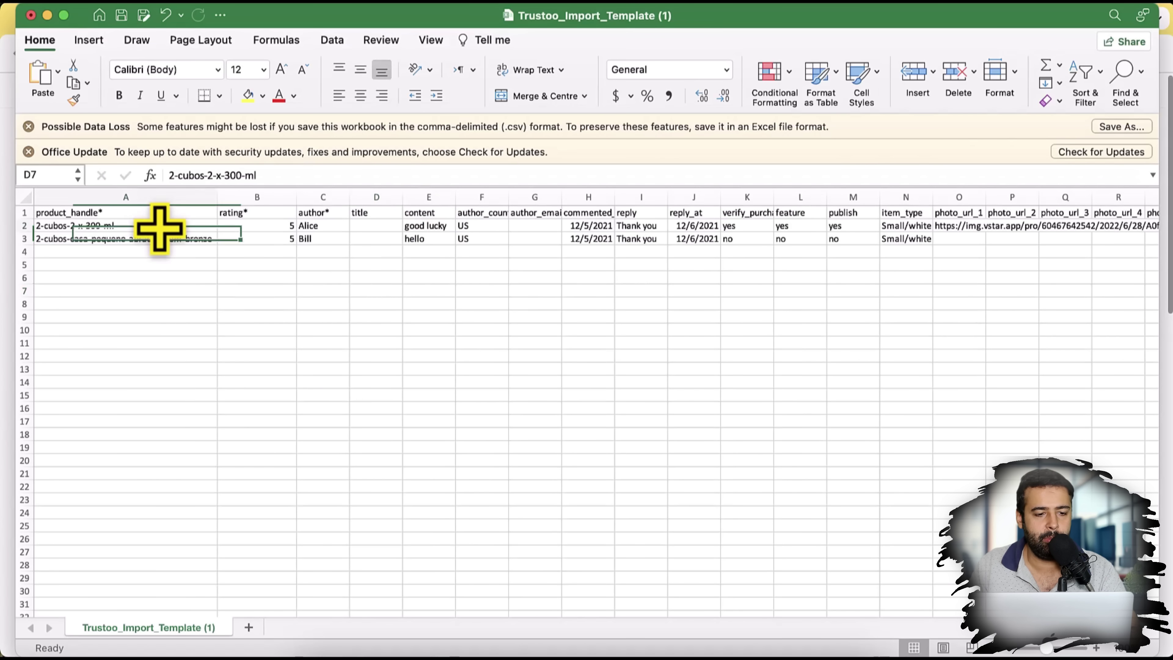
pyautogui.doubleClick(159, 226)
pyautogui.press('super+a')
pyautogui.press('super+v')
# Step: Return to the storefront, open the All Over Printed Polo product page, and copy its handle from the page address
pyautogui.press('super+Tab')
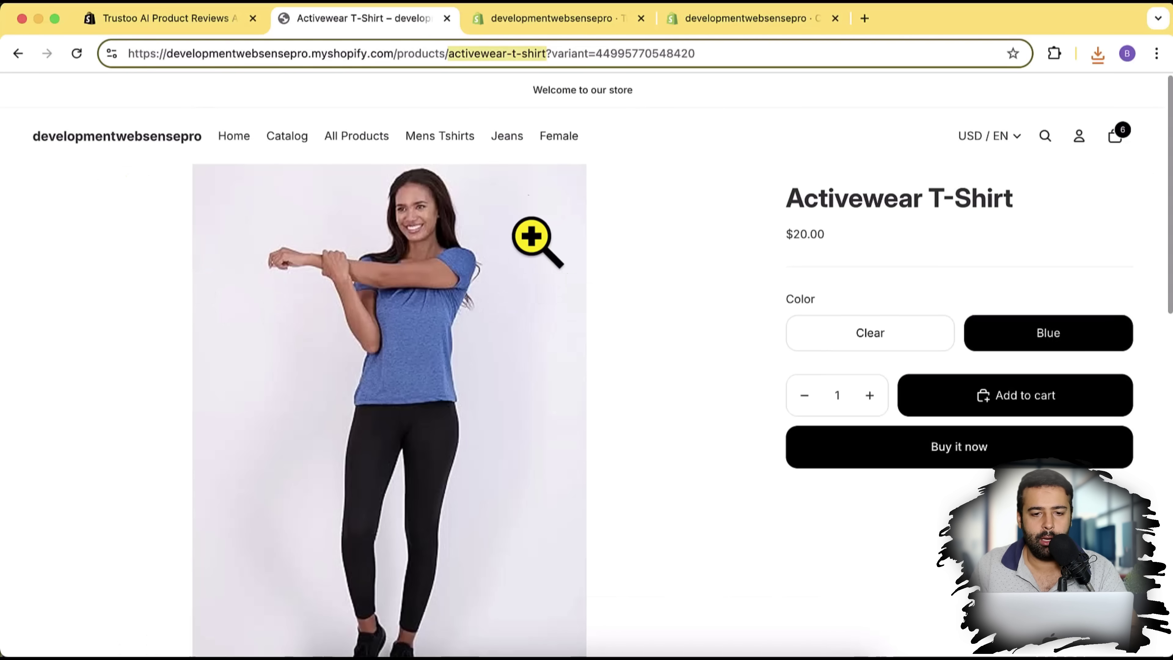
pyautogui.click(18, 53)
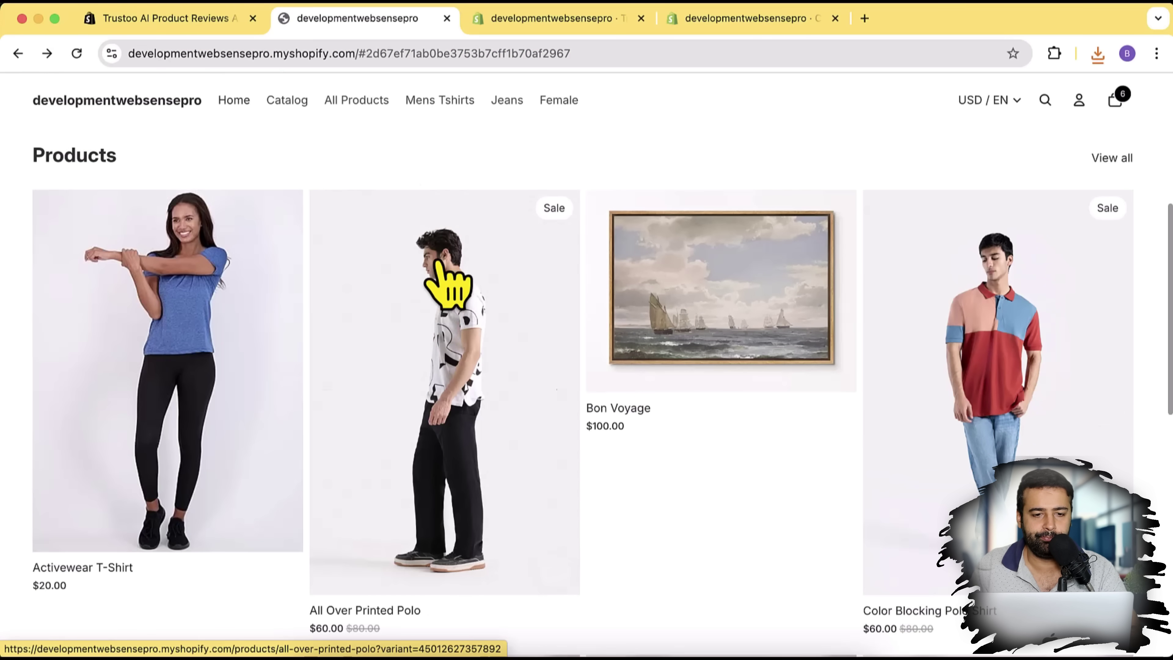
pyautogui.click(439, 296)
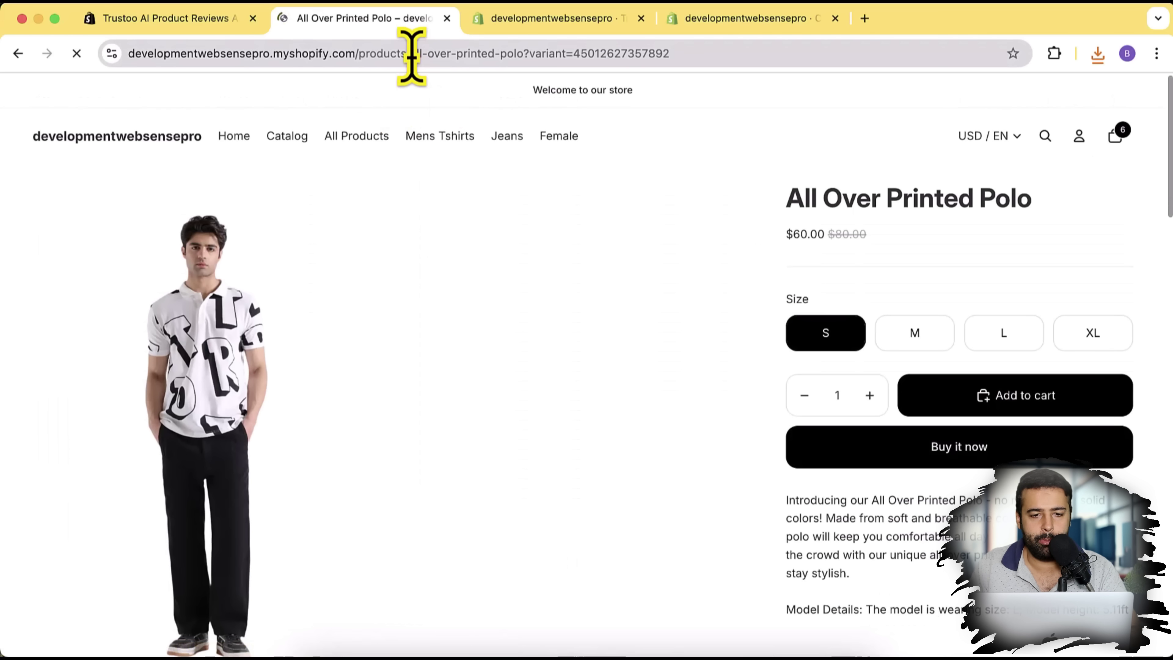
pyautogui.moveTo(410, 53); pyautogui.dragTo(527, 54)
pyautogui.press('super+c')
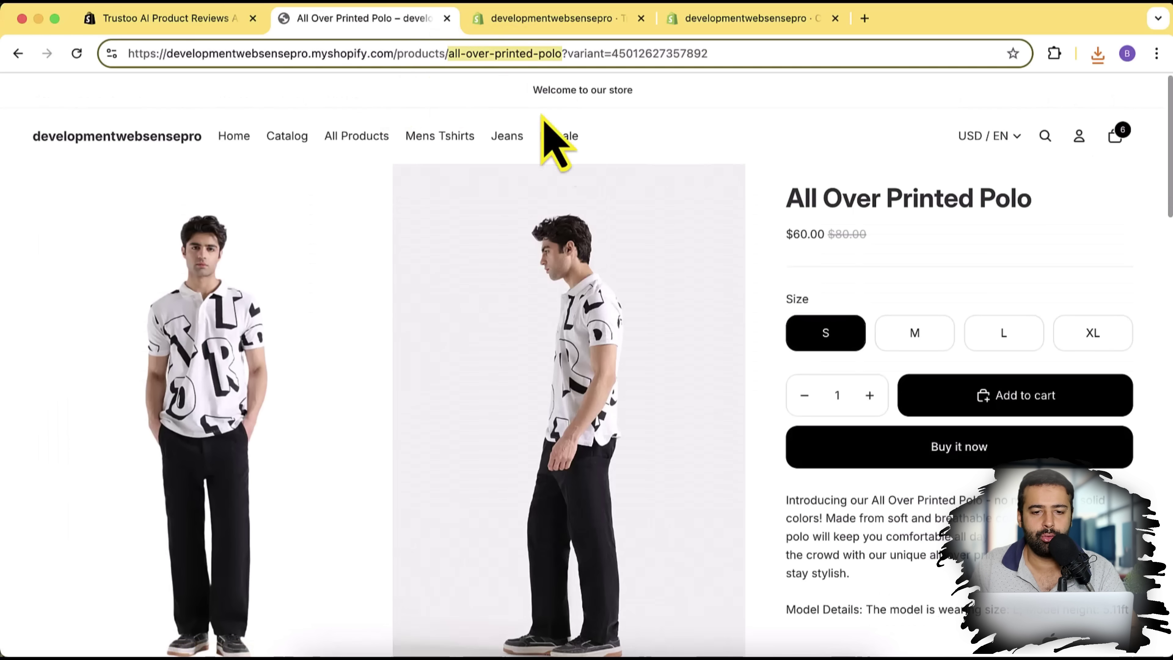
# Step: Replace the second review's product handle in the Excel template with all-over-printed-polo and look over the remaining columns
pyautogui.press('super+Tab')
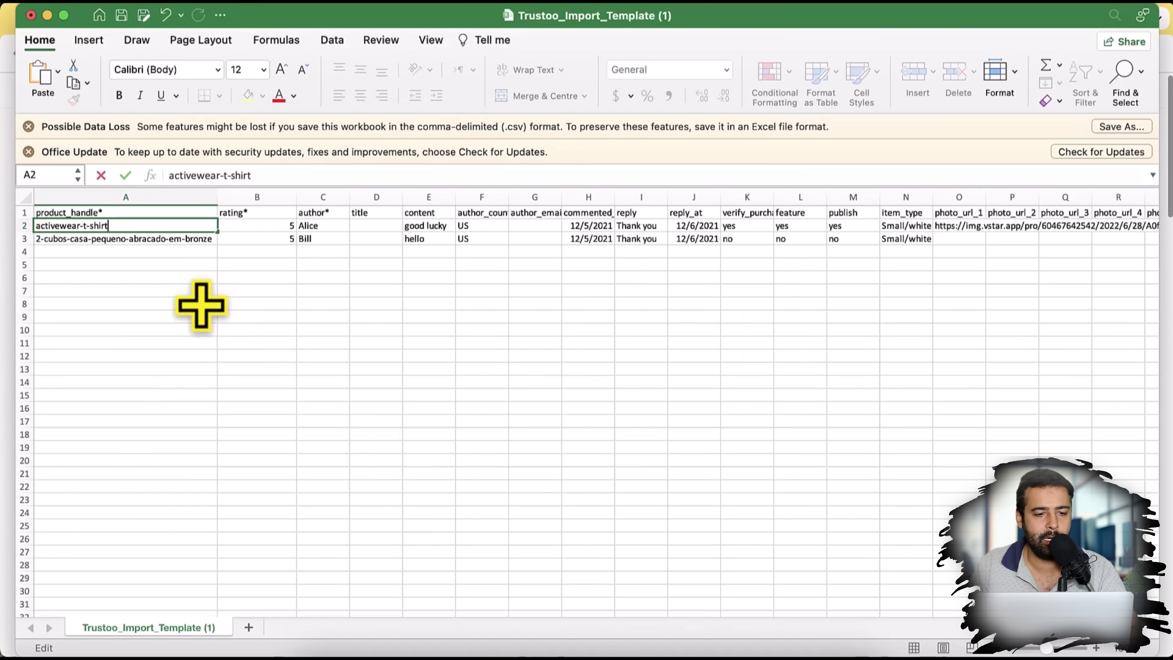
pyautogui.doubleClick(174, 239)
pyautogui.press('super+a')
pyautogui.press('super+v')
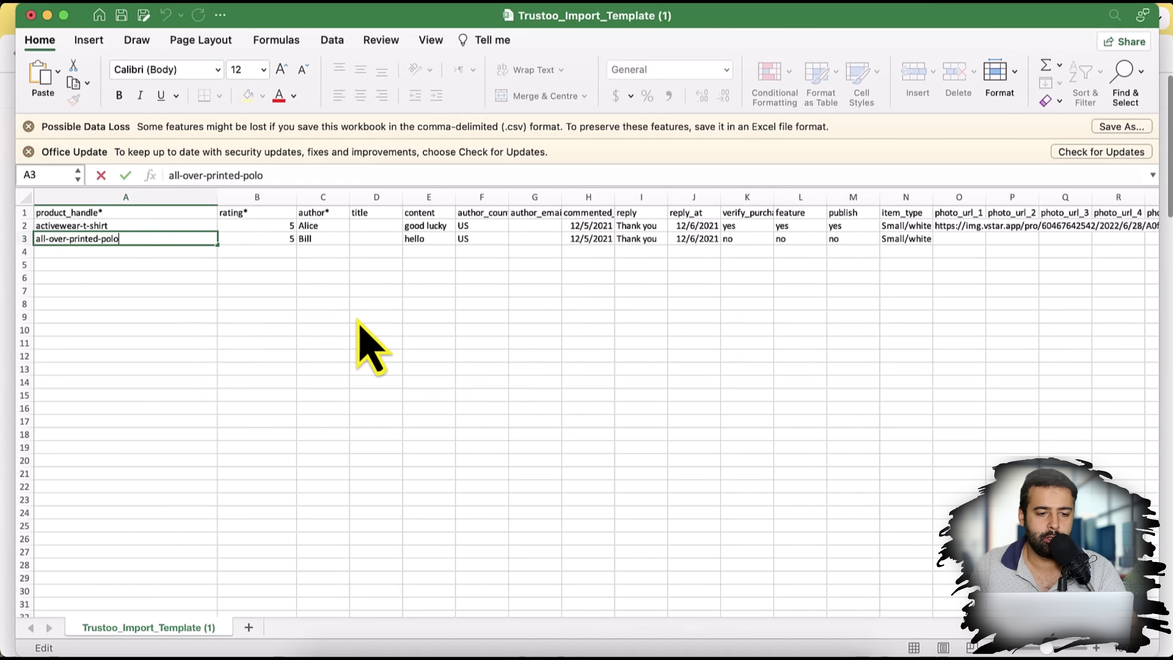
pyautogui.press('Return')
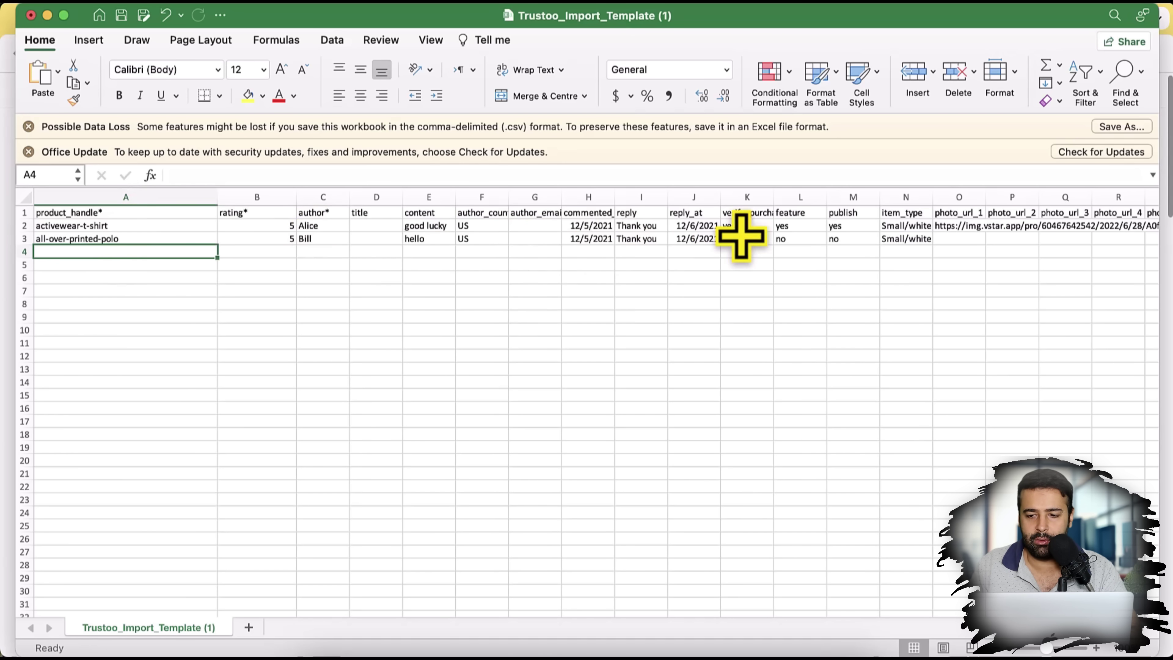
pyautogui.hscroll(3, 872, 243)
pyautogui.hscroll(-3, 601, 252)
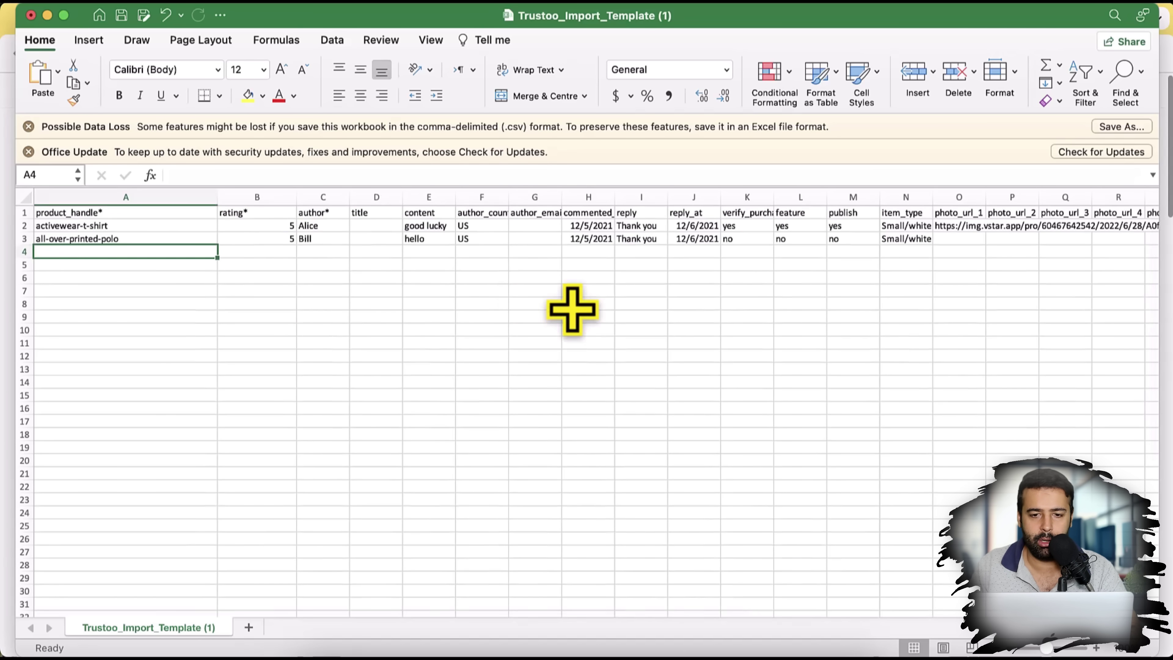
# Step: Try to import the reviews from Trustoo_Import_Template (1).csv on Trustoo's Import reviews page and check the import result for line 2
pyautogui.press('super+Tab')
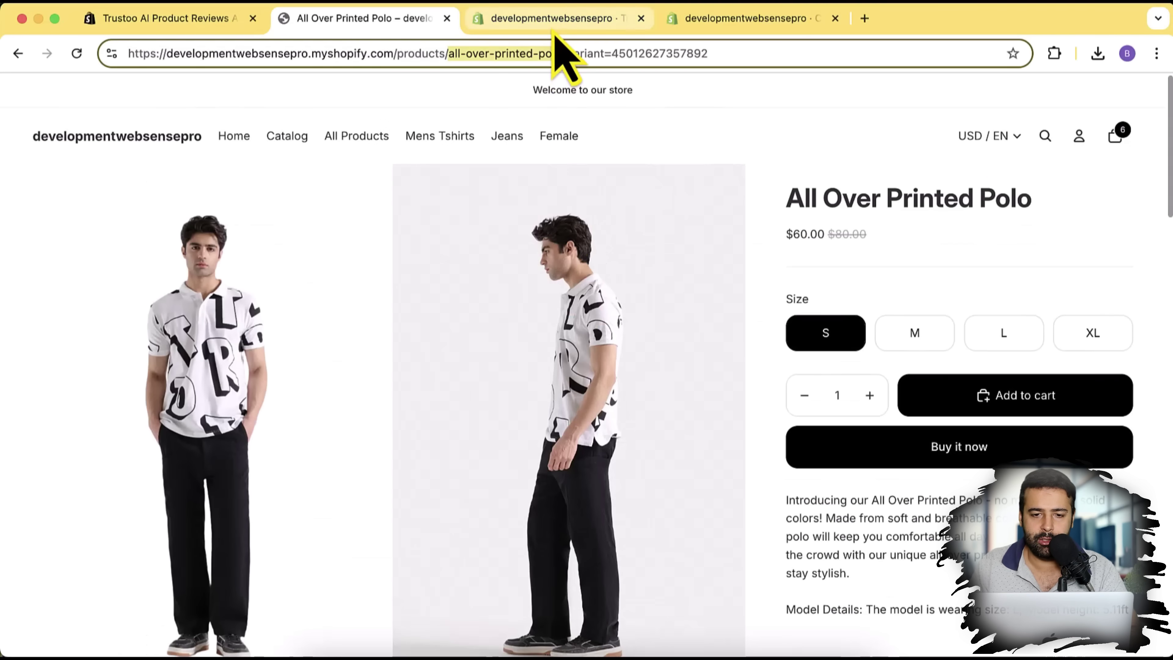
pyautogui.click(554, 19)
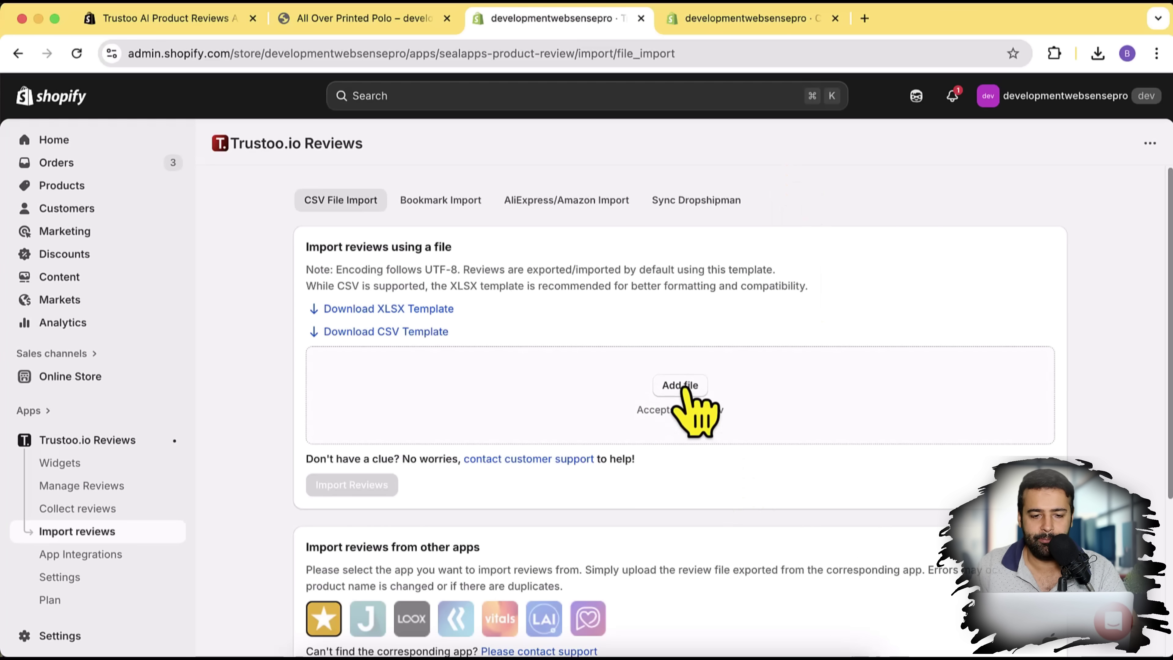
pyautogui.click(688, 397)
pyautogui.click(388, 239)
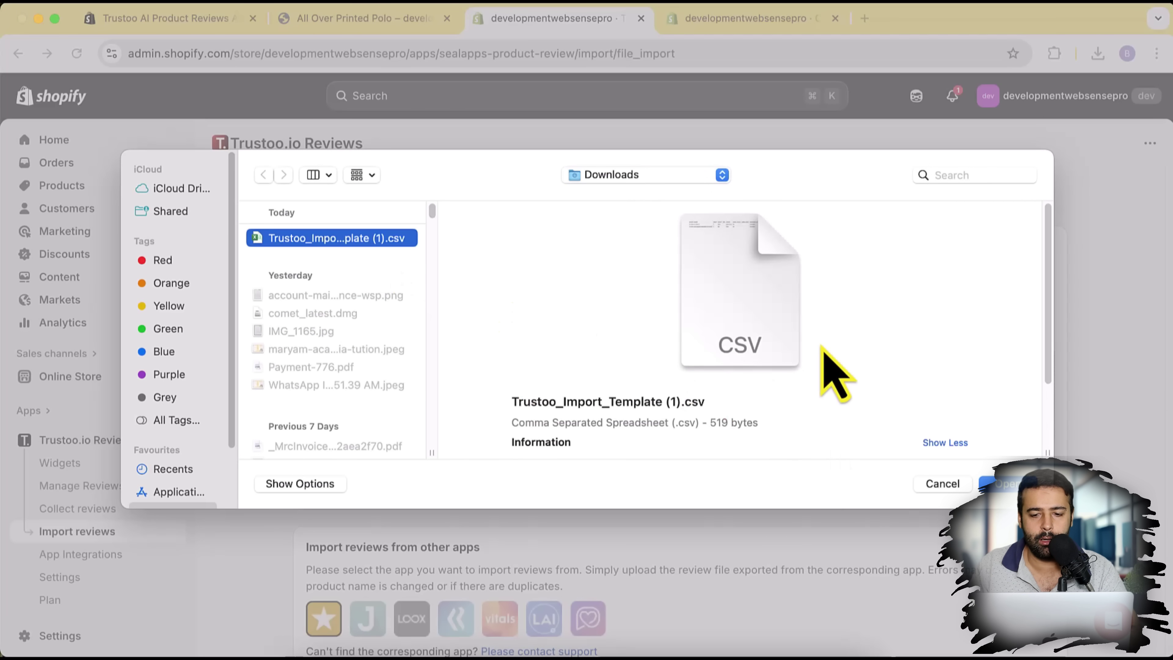
pyautogui.click(1003, 484)
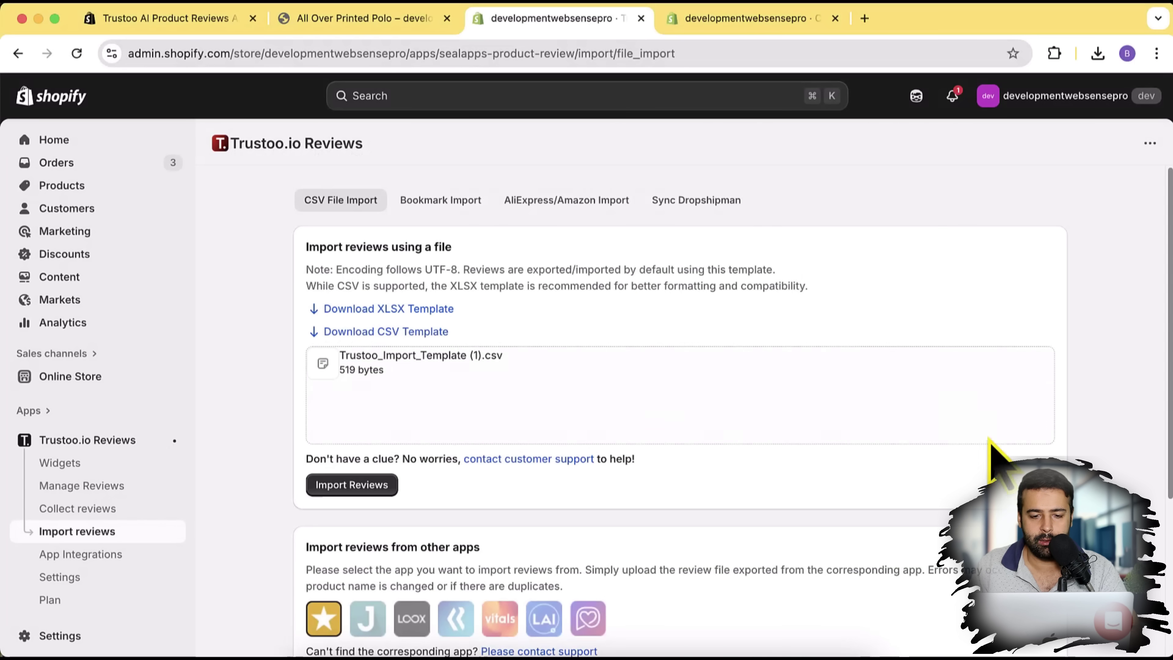
pyautogui.click(375, 486)
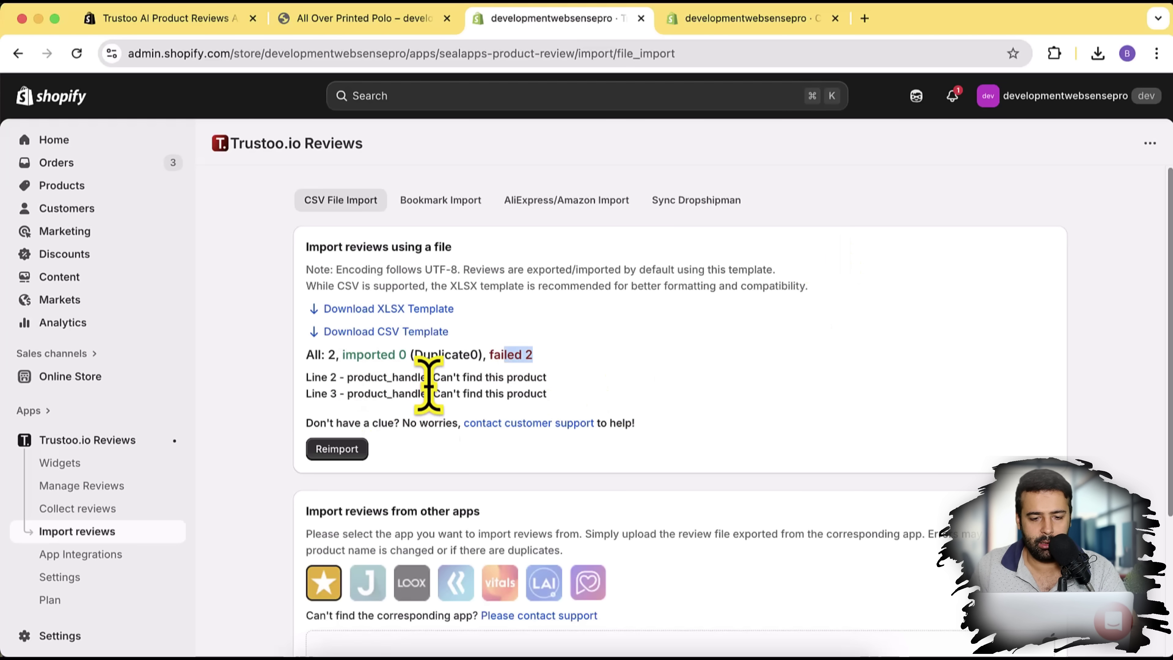
pyautogui.moveTo(429, 384); pyautogui.dragTo(518, 374)
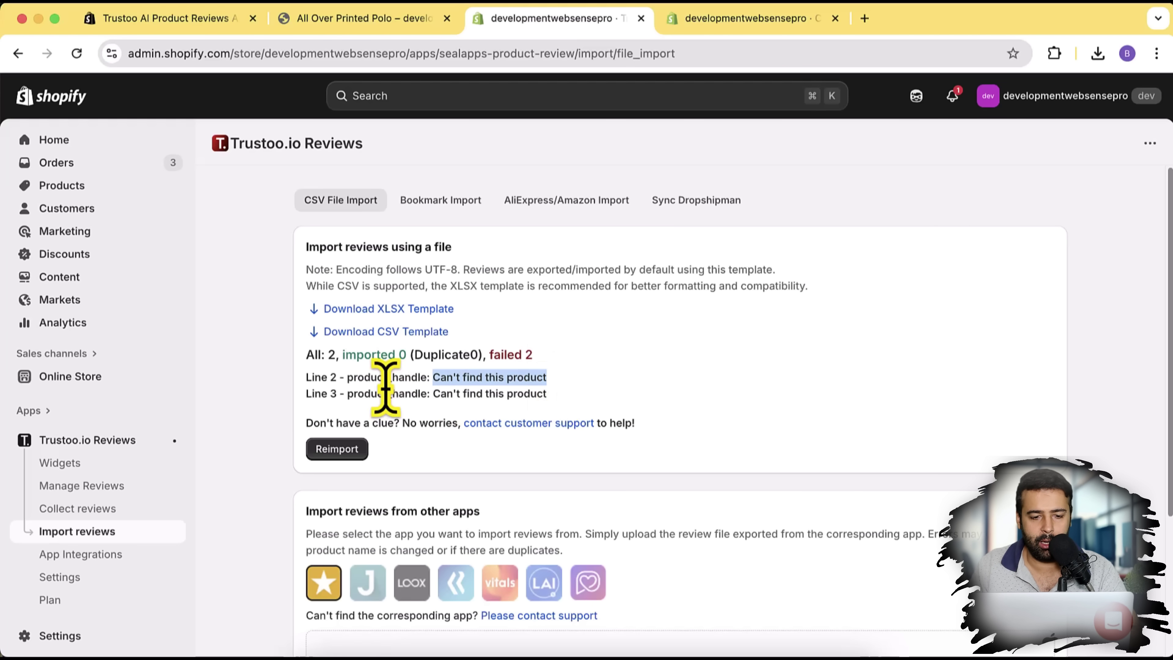
# Step: Save the edited template in Excel, and reimport the reviews from Trustoo_Import_Template (1).csv in Trustoo
pyautogui.press('super+Tab')
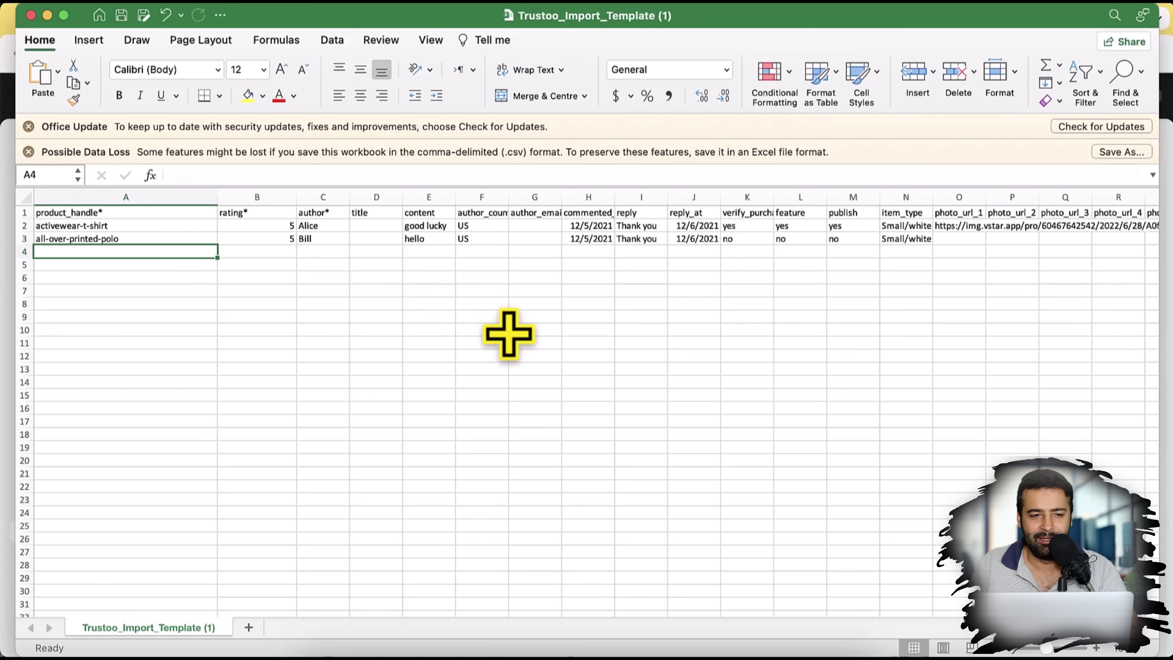
pyautogui.press('super+Tab')
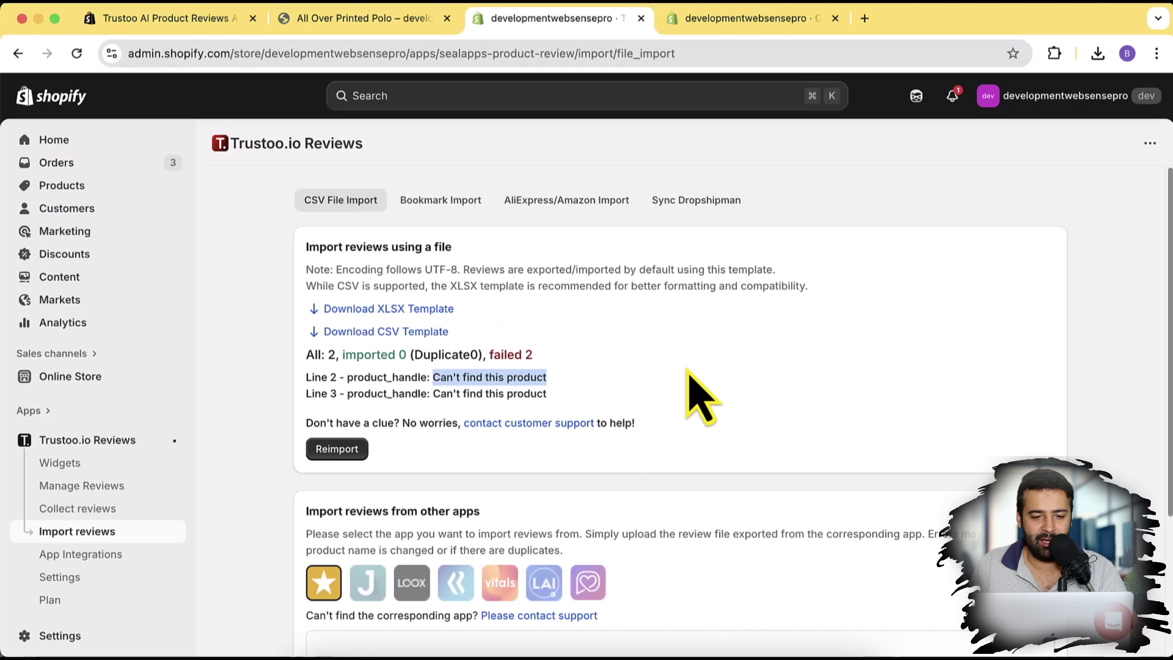
pyautogui.click(349, 453)
pyautogui.click(680, 387)
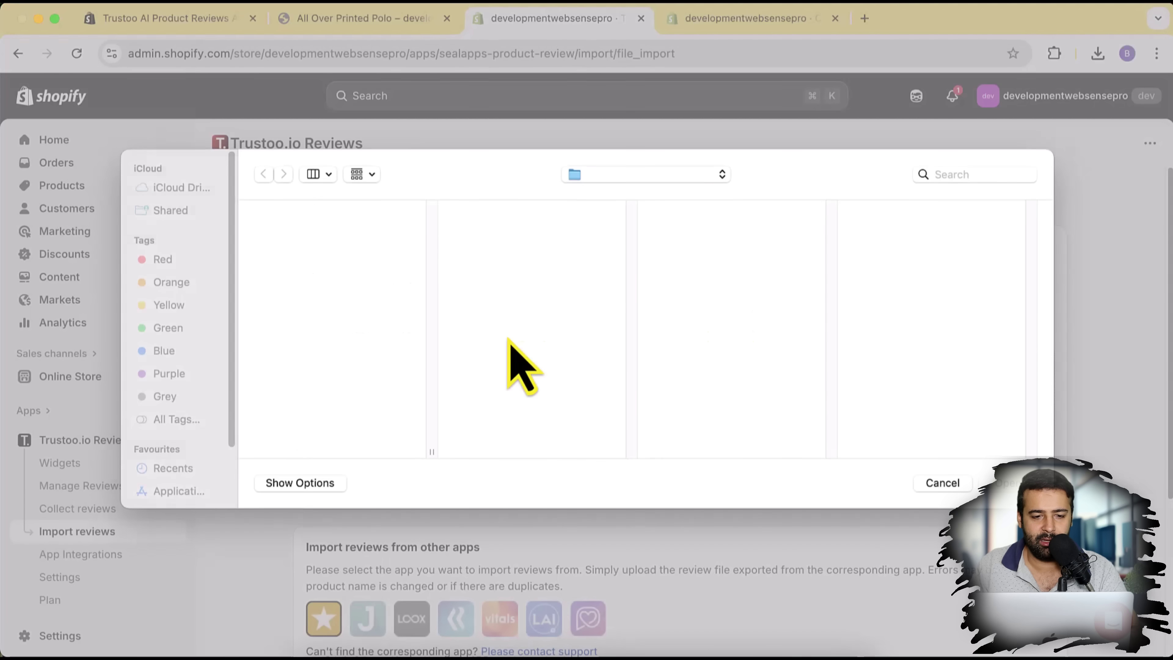
pyautogui.click(388, 236)
pyautogui.press('Return')
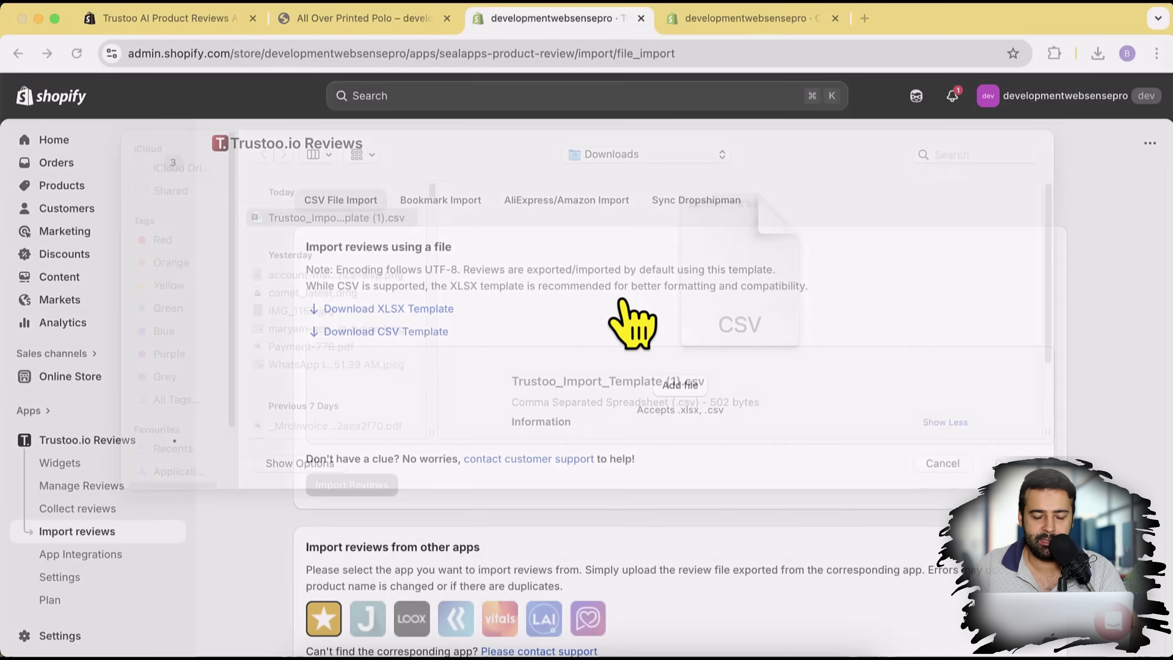
pyautogui.click(352, 485)
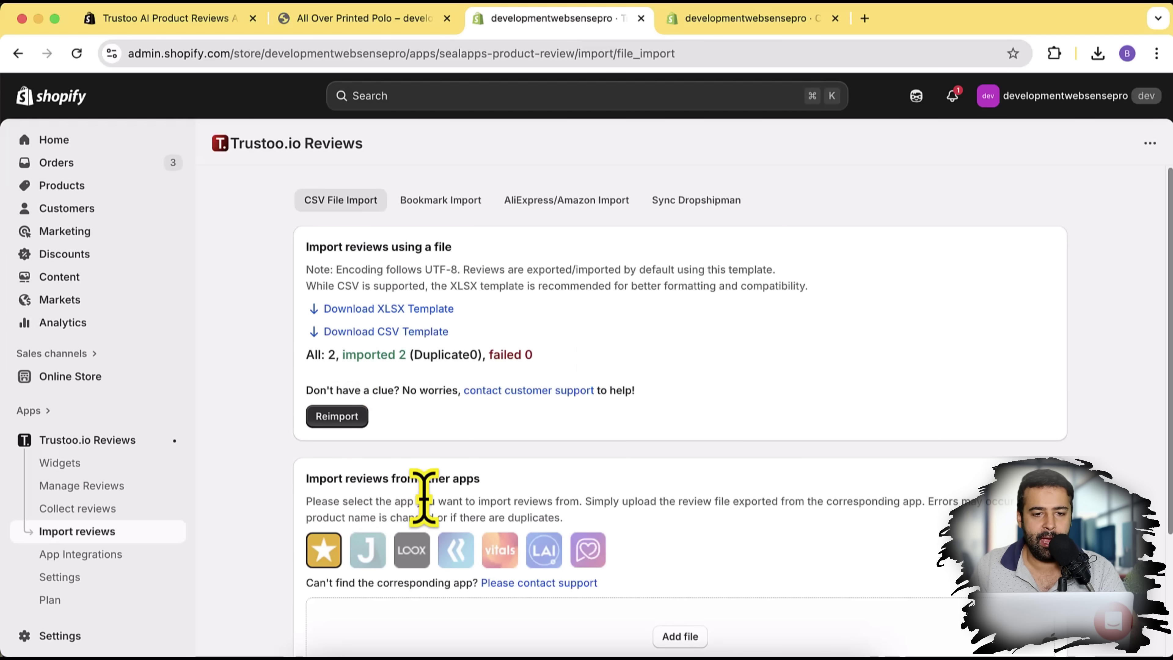
# Step: Reload the All Over Printed Polo product page on the storefront and look through it for the imported reviews
pyautogui.click(412, 19)
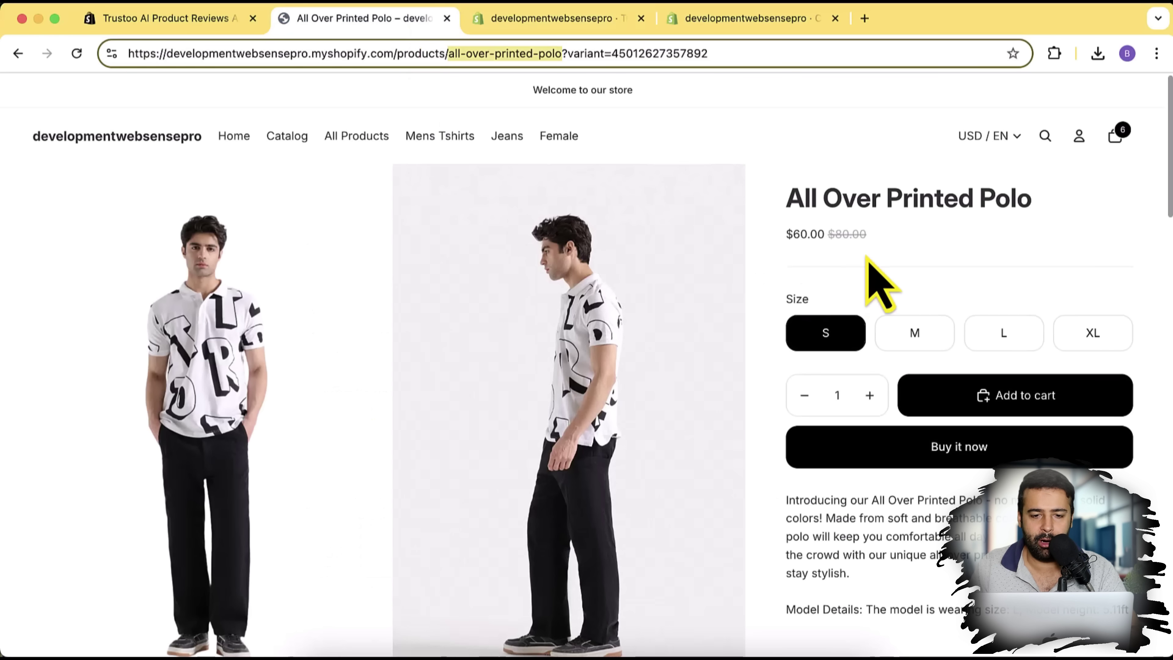
pyautogui.scroll(-5, 804, 277)
pyautogui.scroll(5, 818, 390)
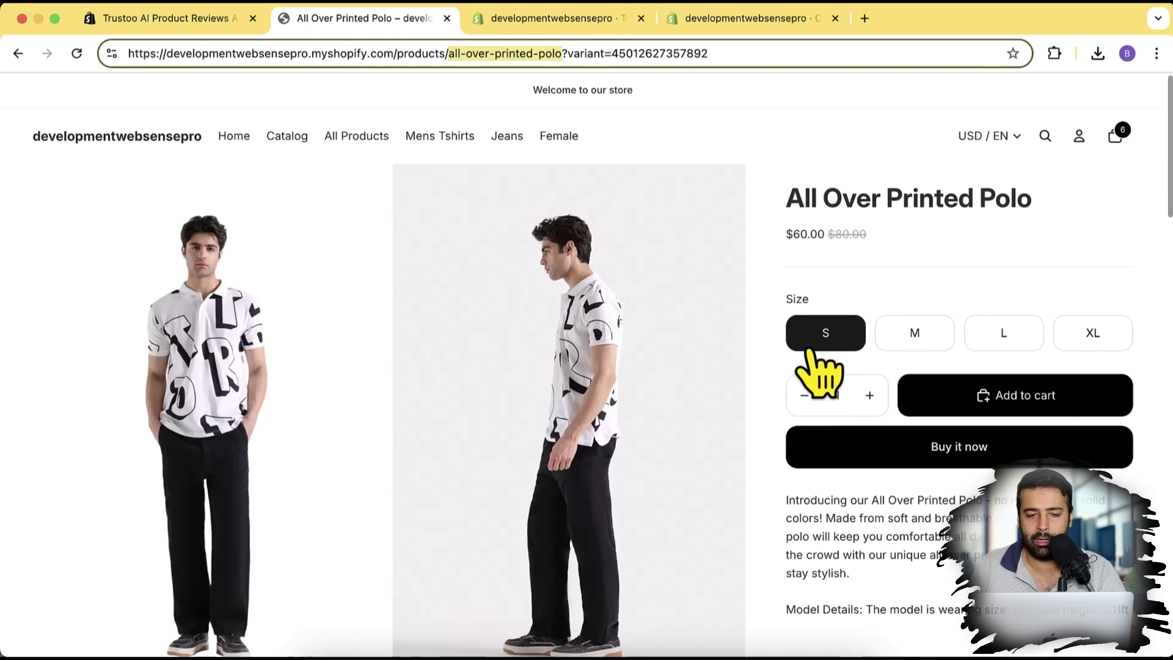
pyautogui.press('super+r')
pyautogui.scroll(-10, 799, 231)
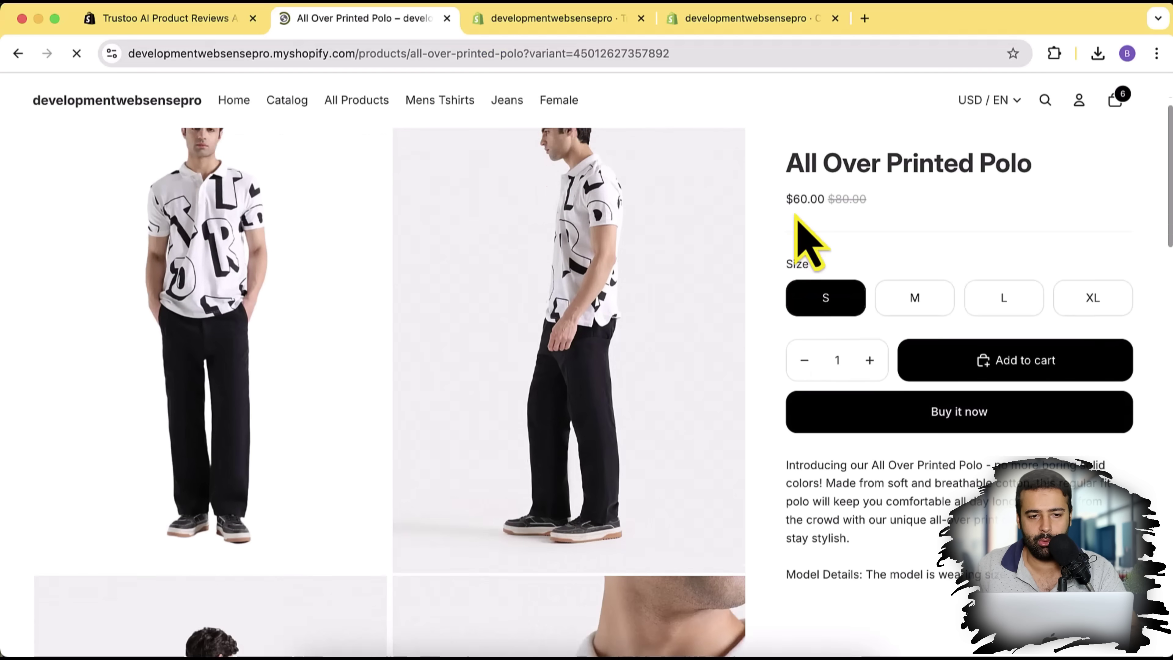
pyautogui.scroll(-10, 793, 277)
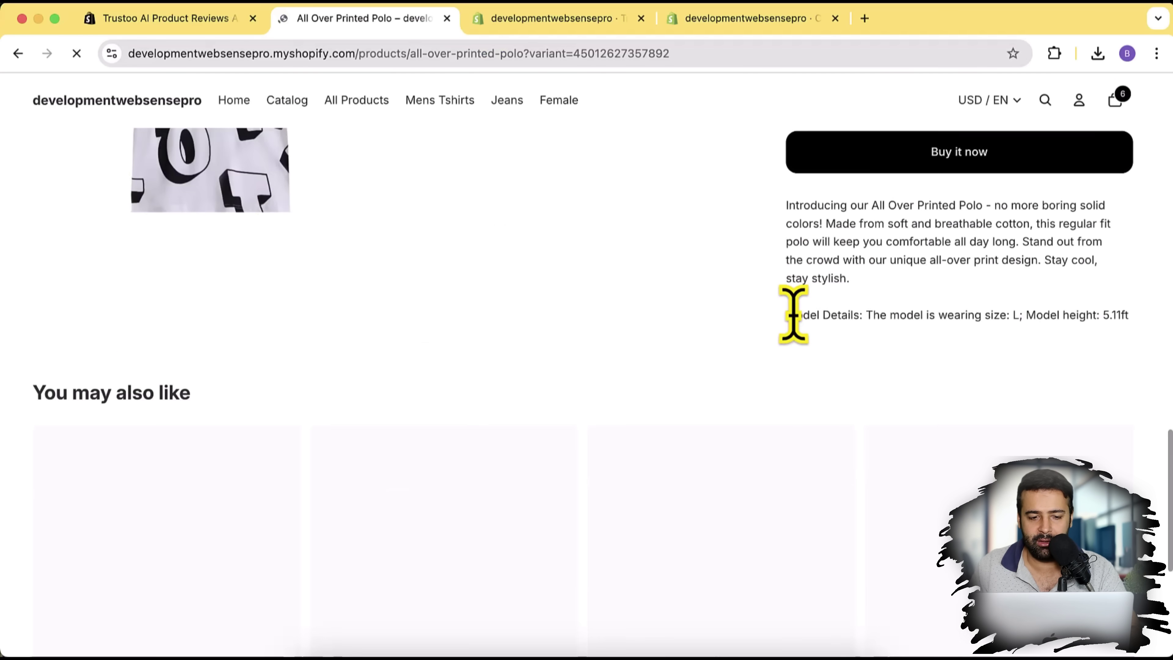
pyautogui.scroll(10, 837, 440)
pyautogui.scroll(10, 829, 416)
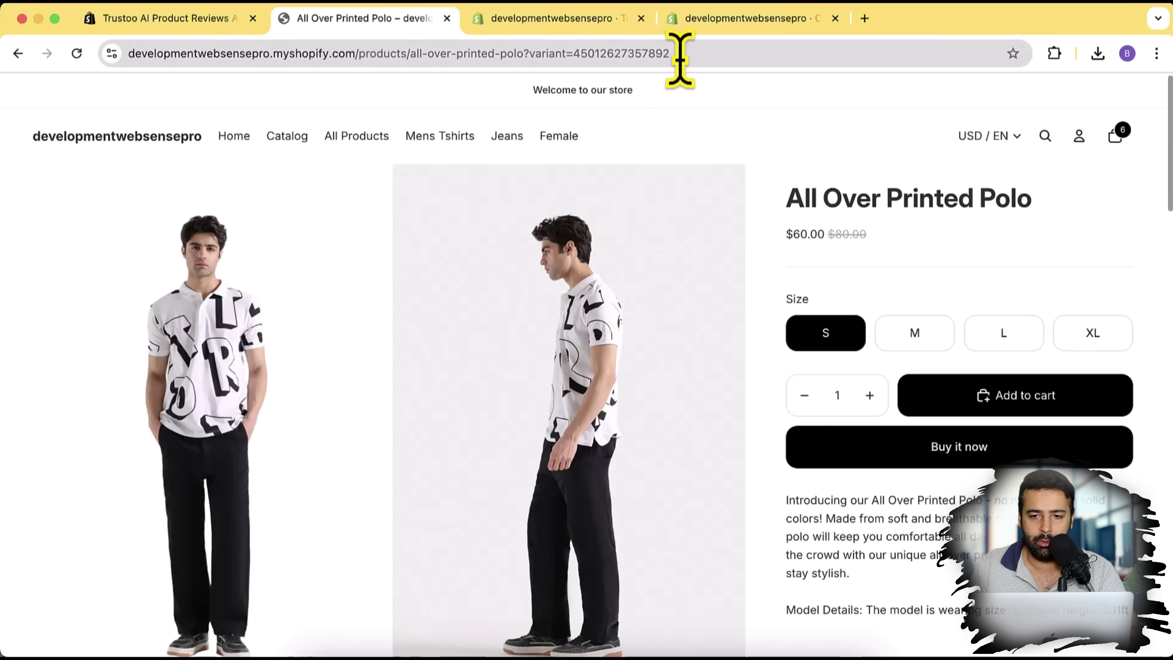
# Step: Leave the editor of the Updated copy of Savor theme for the themes page and check the current Horizon theme's version
pyautogui.click(690, 27)
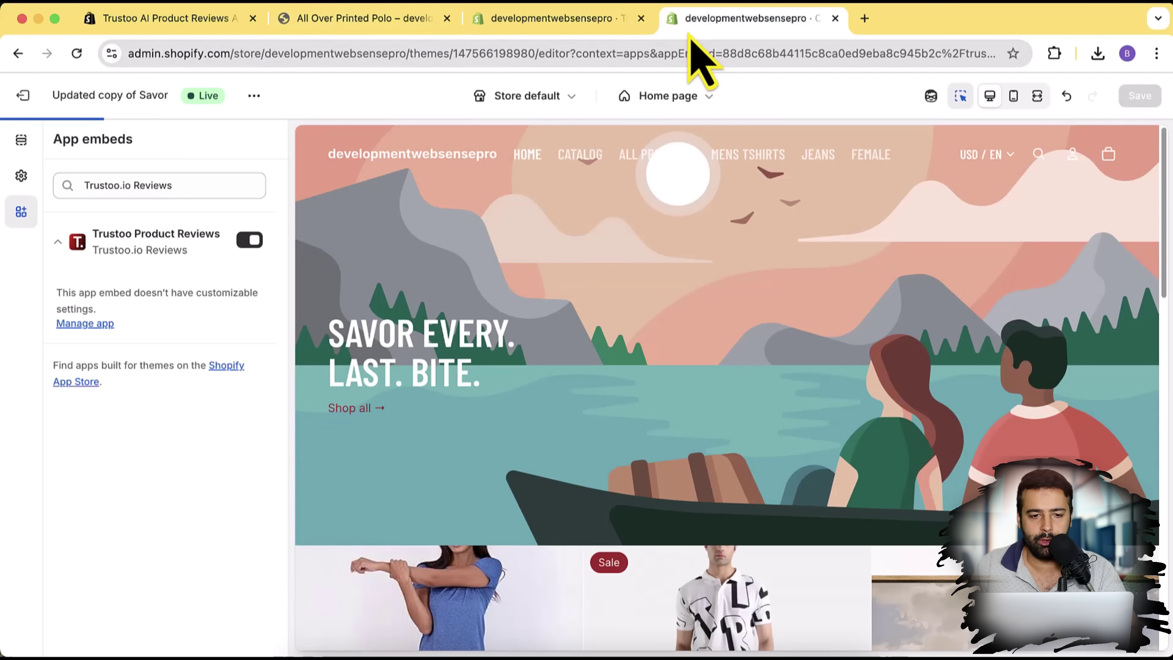
pyautogui.click(23, 95)
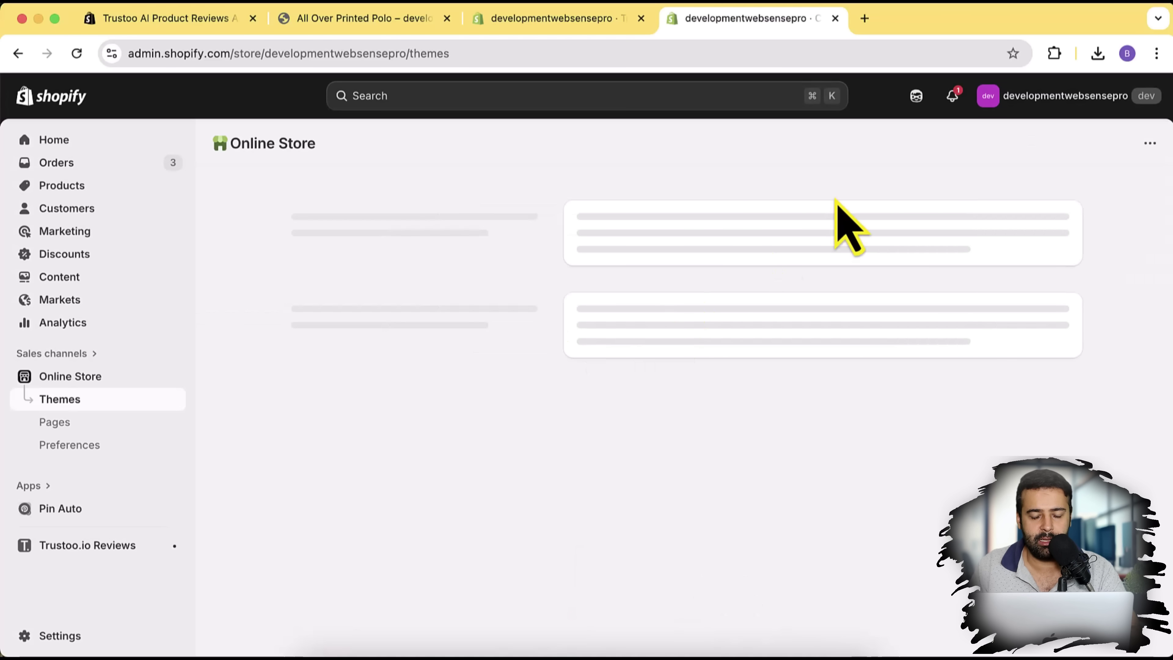
pyautogui.scroll(-1, 563, 559)
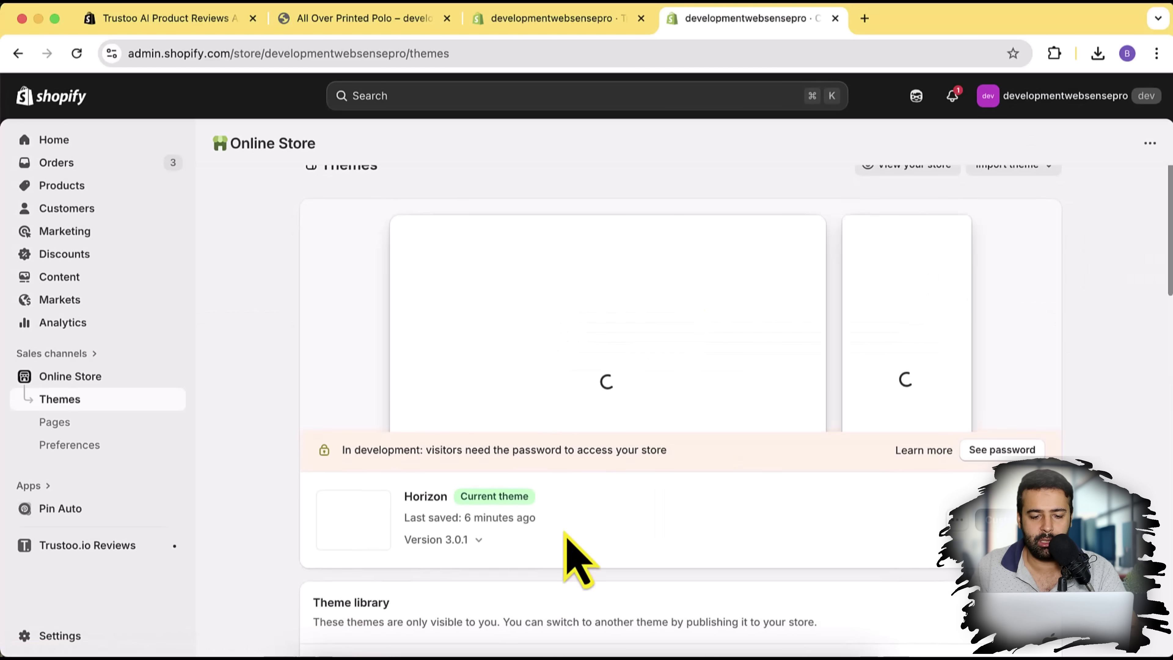
pyautogui.moveTo(532, 519); pyautogui.dragTo(406, 494)
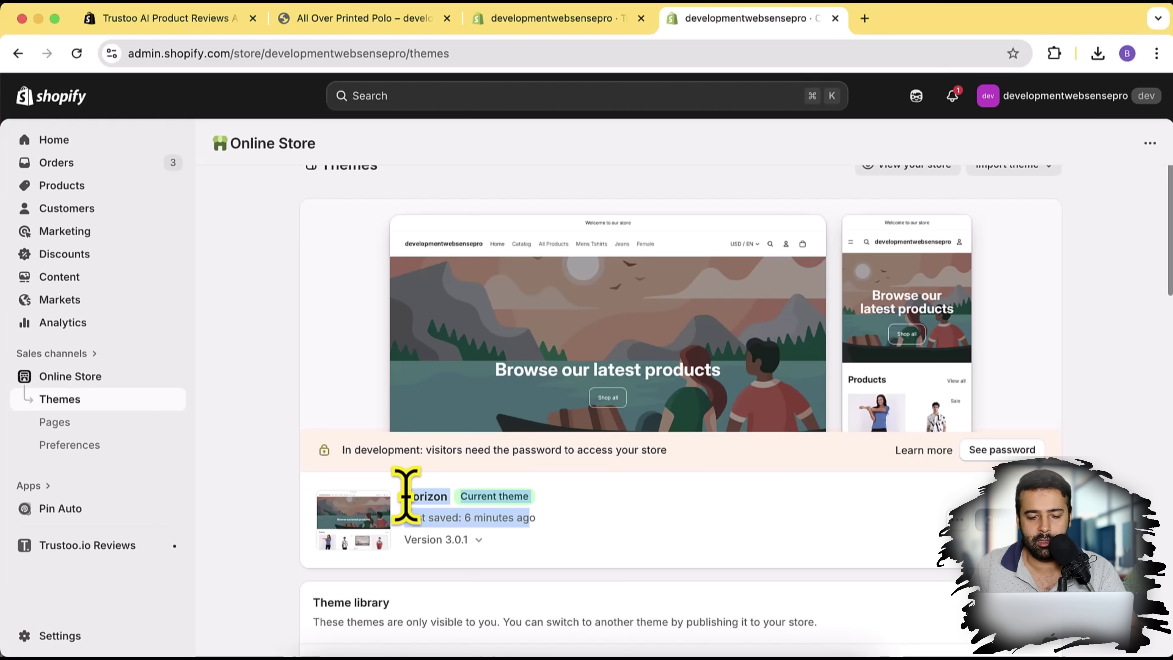
pyautogui.click(462, 540)
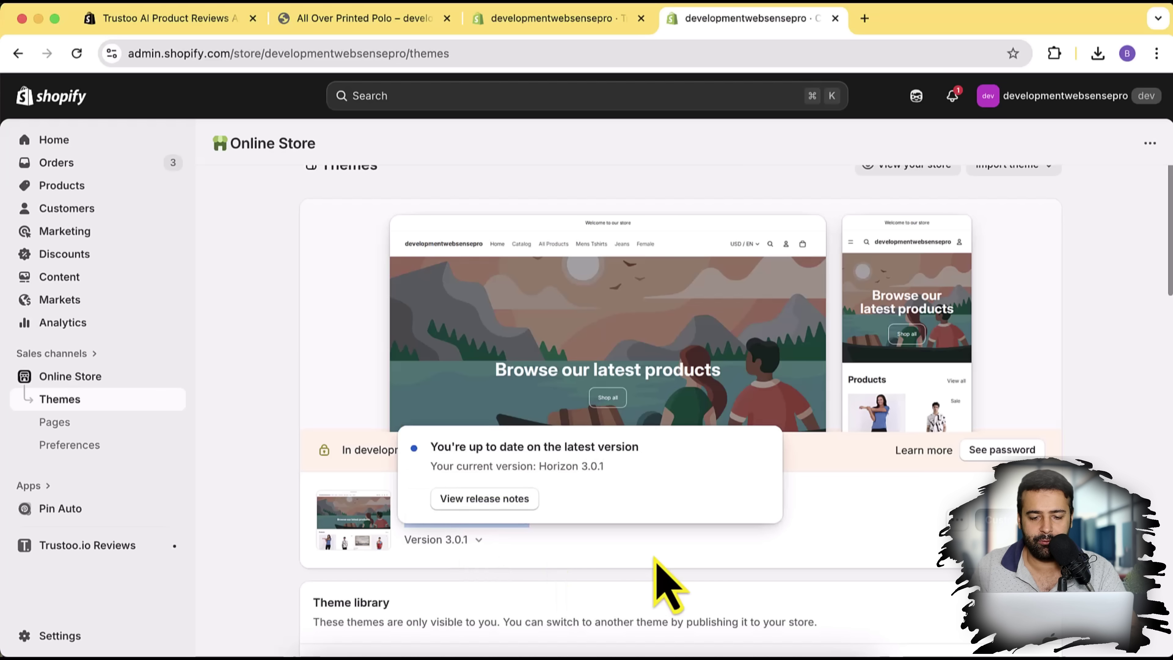
# Step: Open the Horizon theme in the theme editor, switch to the Default product template, and expand its Product information section
pyautogui.click(768, 550)
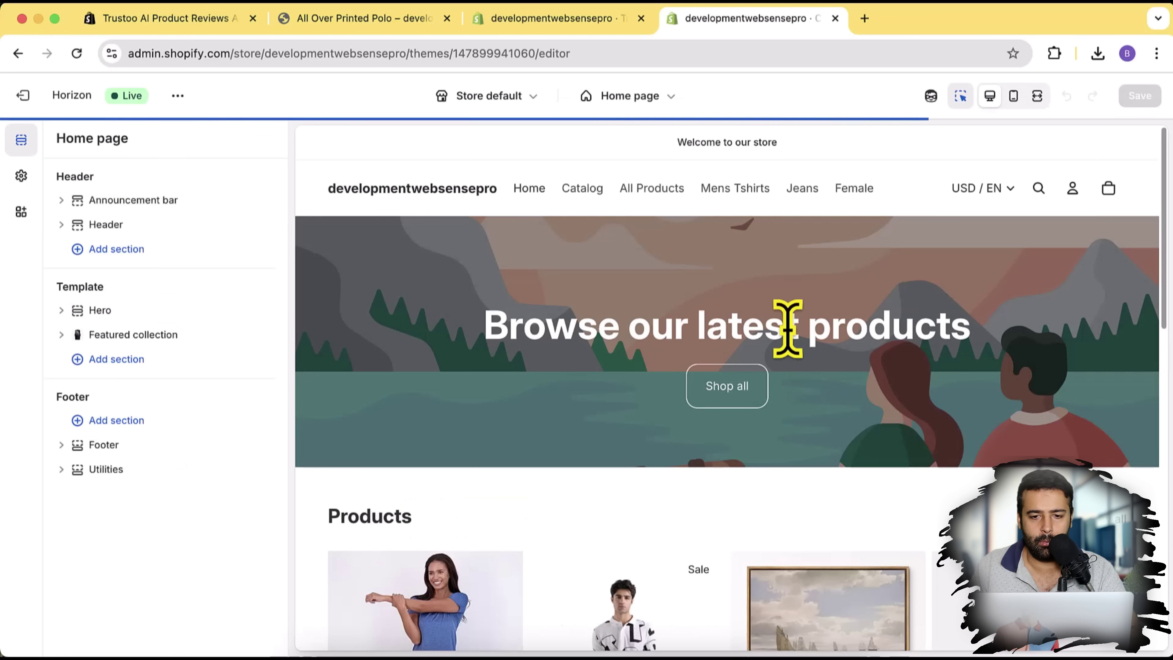
pyautogui.click(664, 90)
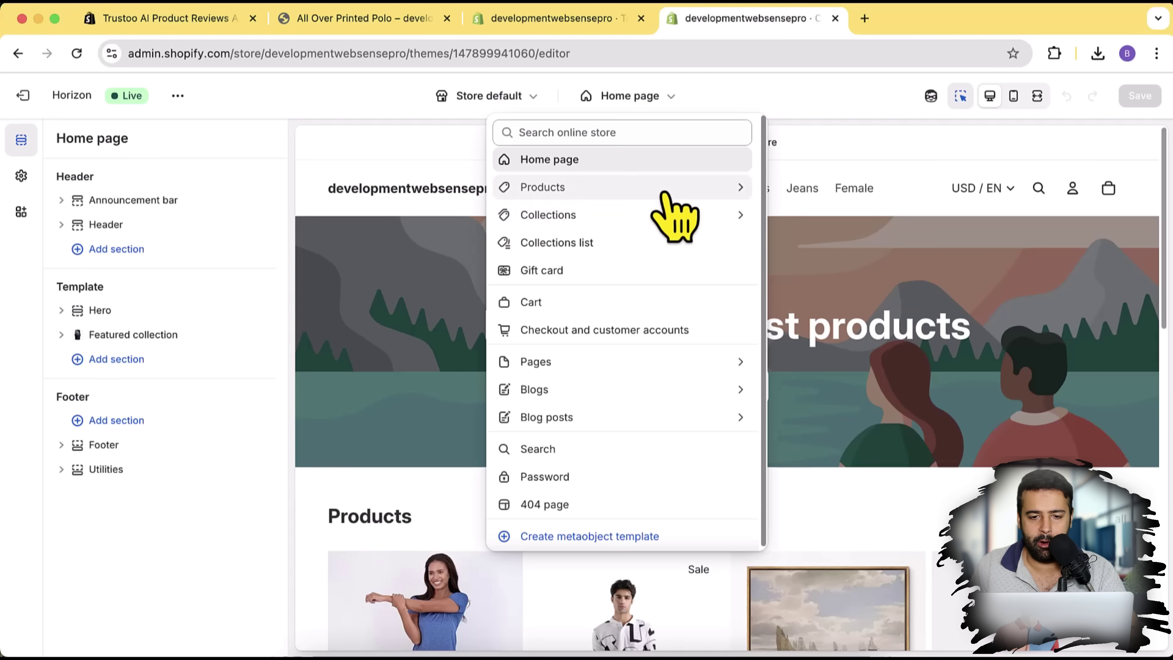
pyautogui.click(668, 189)
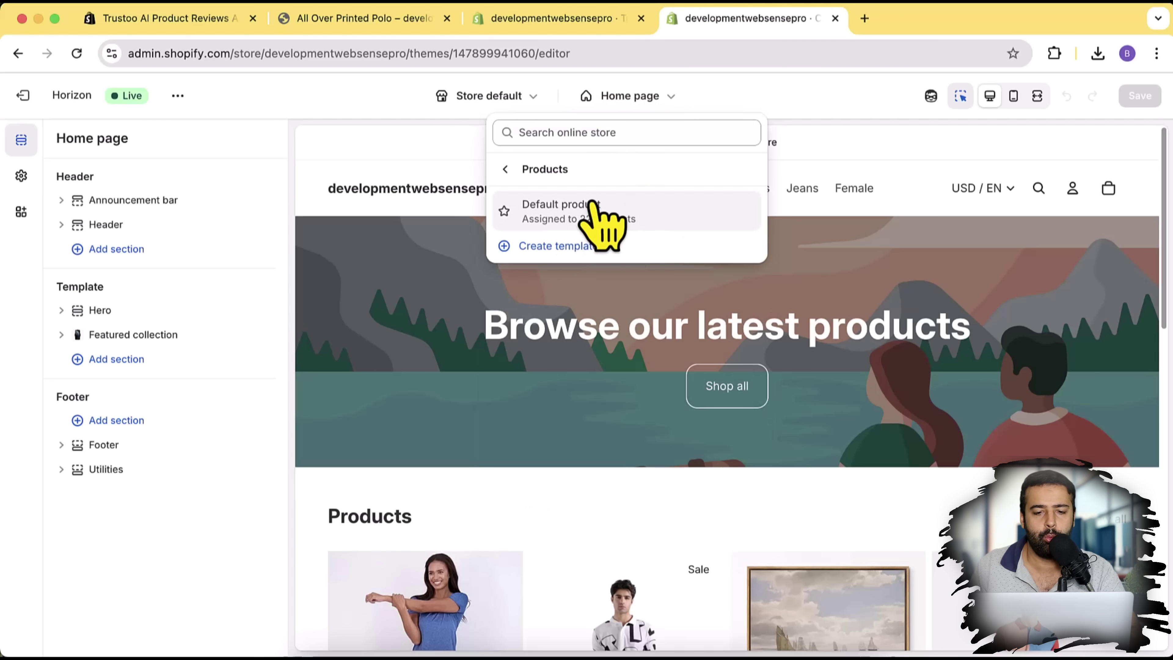
pyautogui.click(614, 217)
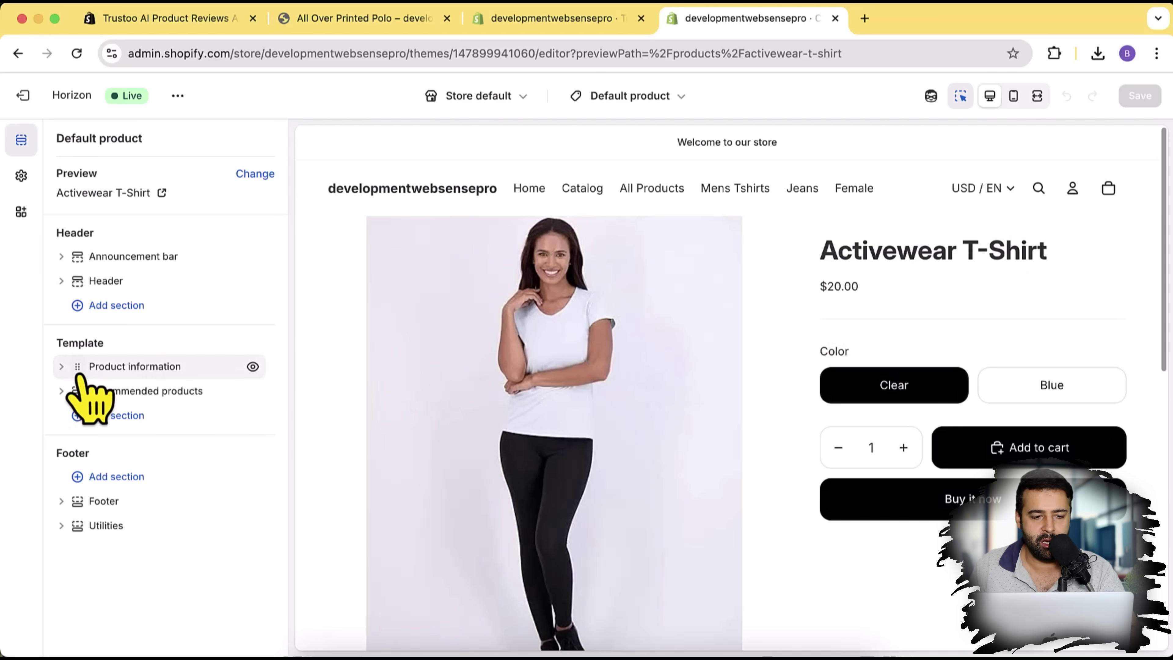
pyautogui.click(61, 367)
pyautogui.scroll(-1, 249, 301)
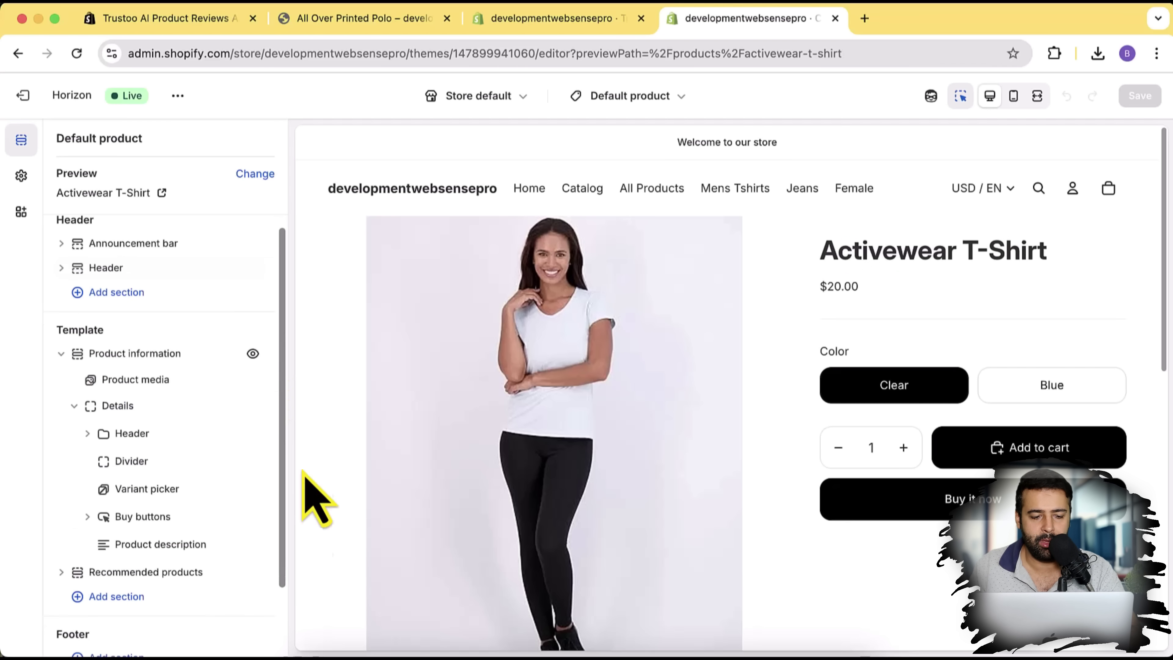
pyautogui.moveTo(171, 572); pyautogui.dragTo(177, 560)
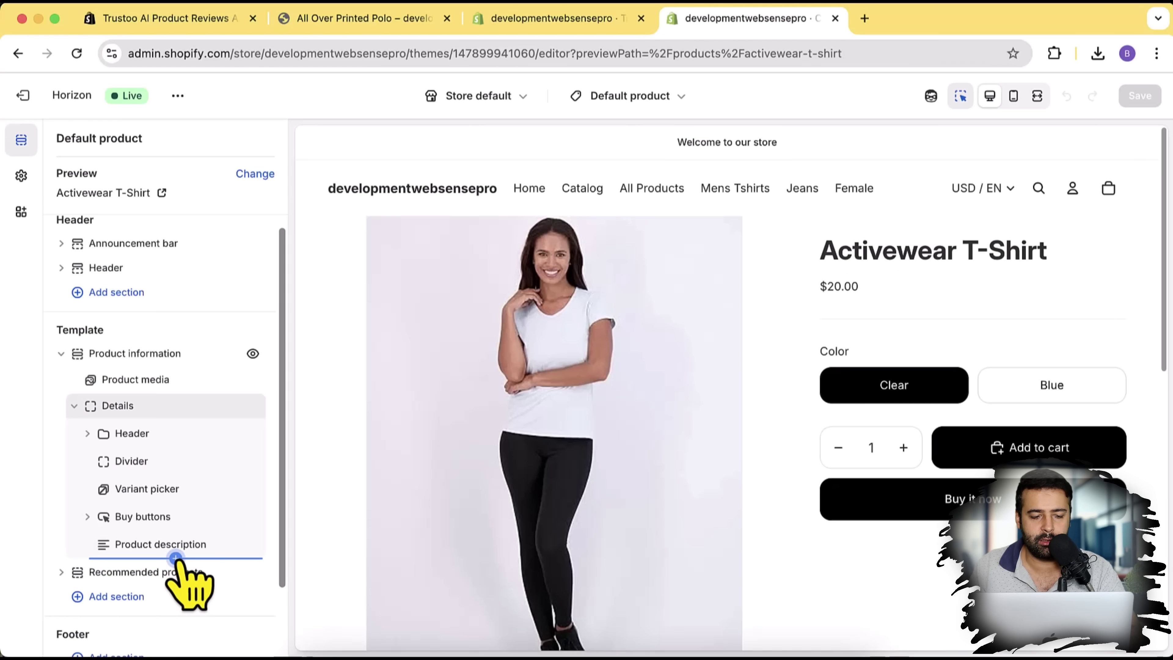
pyautogui.press('super+shift+4')
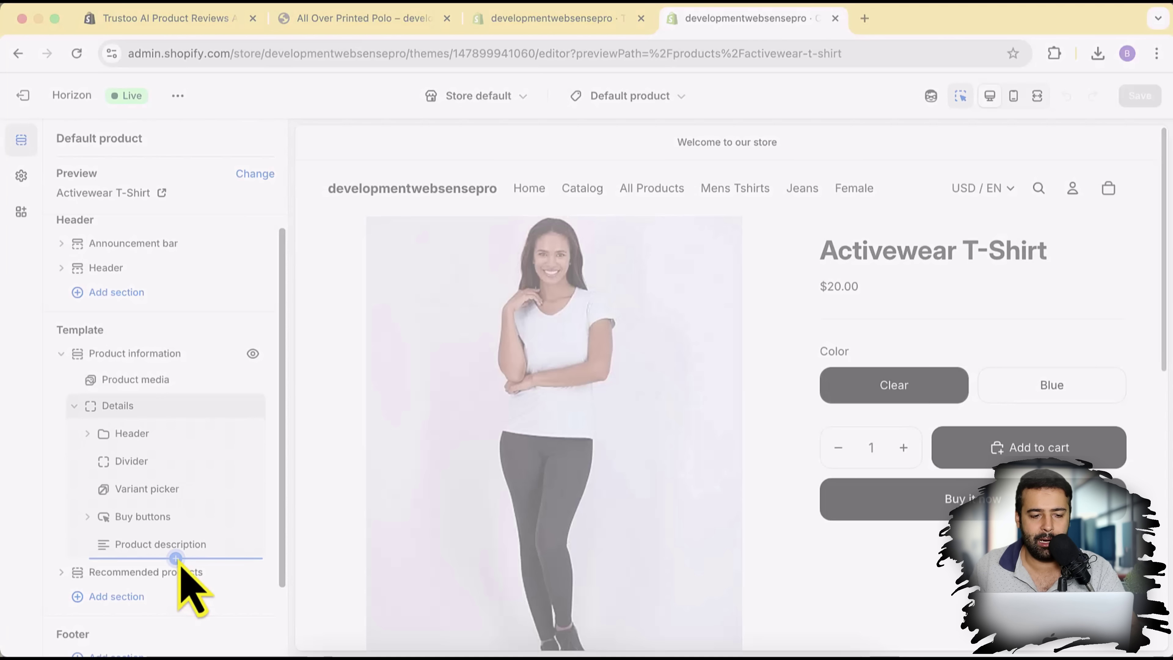
pyautogui.moveTo(10, 286)
pyautogui.mouseDown()
pyautogui.moveTo(523, 576)
pyautogui.moveTo(535, 606)
pyautogui.mouseUp()
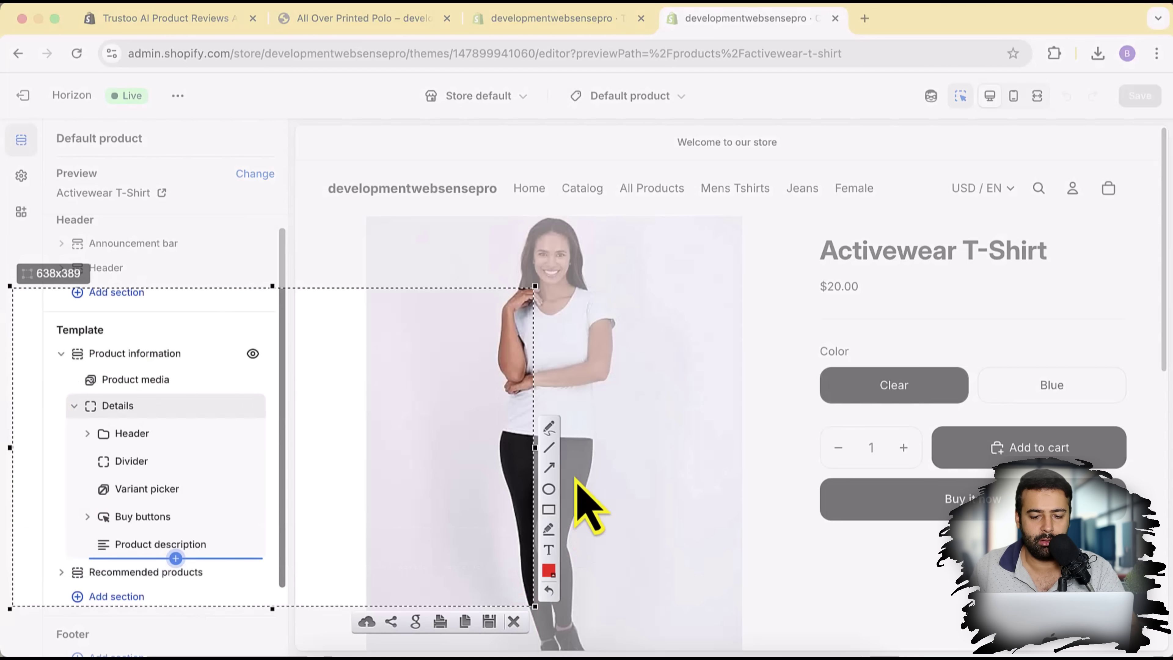
pyautogui.click(548, 468)
pyautogui.moveTo(303, 395); pyautogui.dragTo(267, 428)
pyautogui.moveTo(185, 551); pyautogui.dragTo(185, 552)
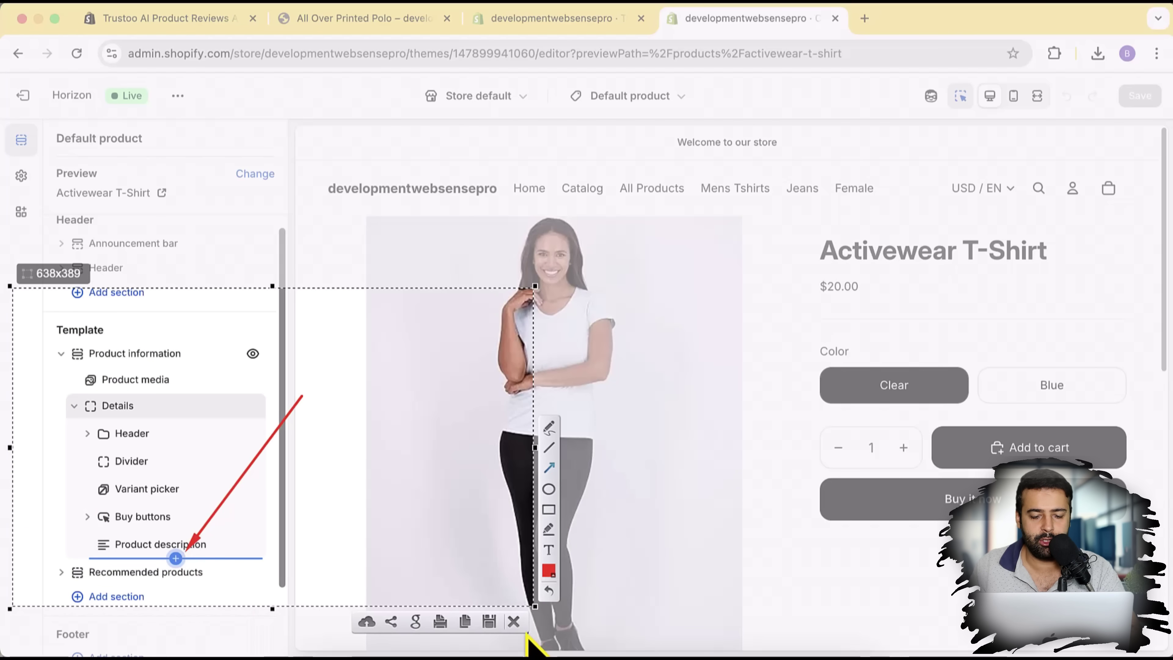
pyautogui.press('Escape')
# Step: Find the app blocks matching "review" and add Trustoo.io's Star rating widget below Product description in the Details block
pyautogui.click(175, 559)
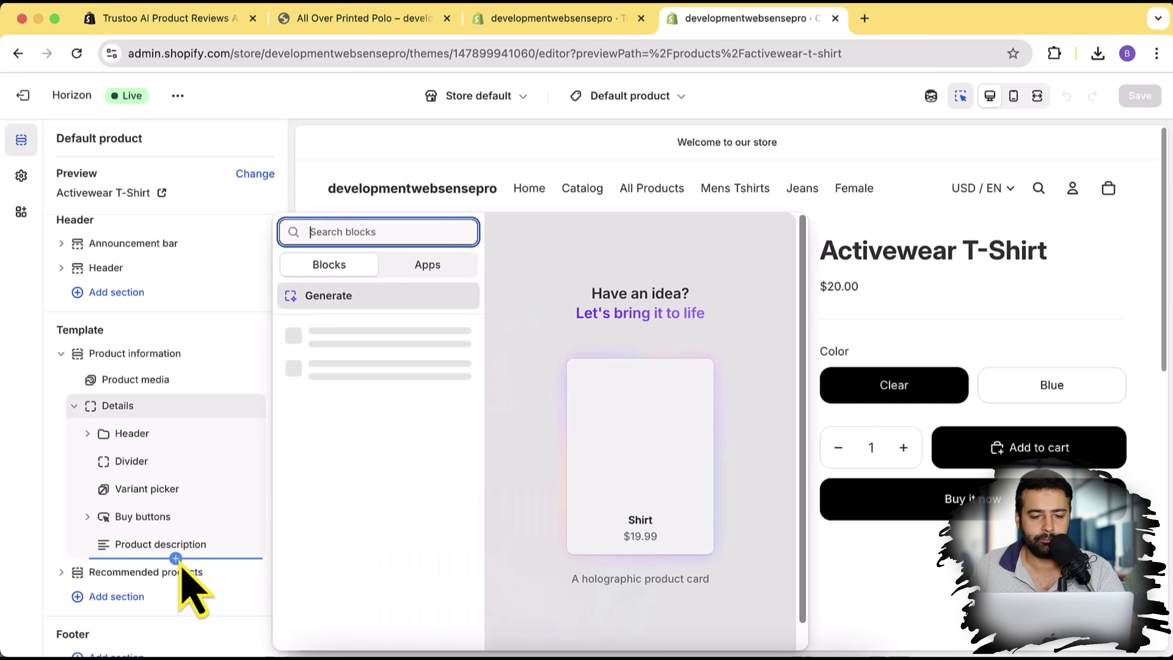
pyautogui.click(434, 268)
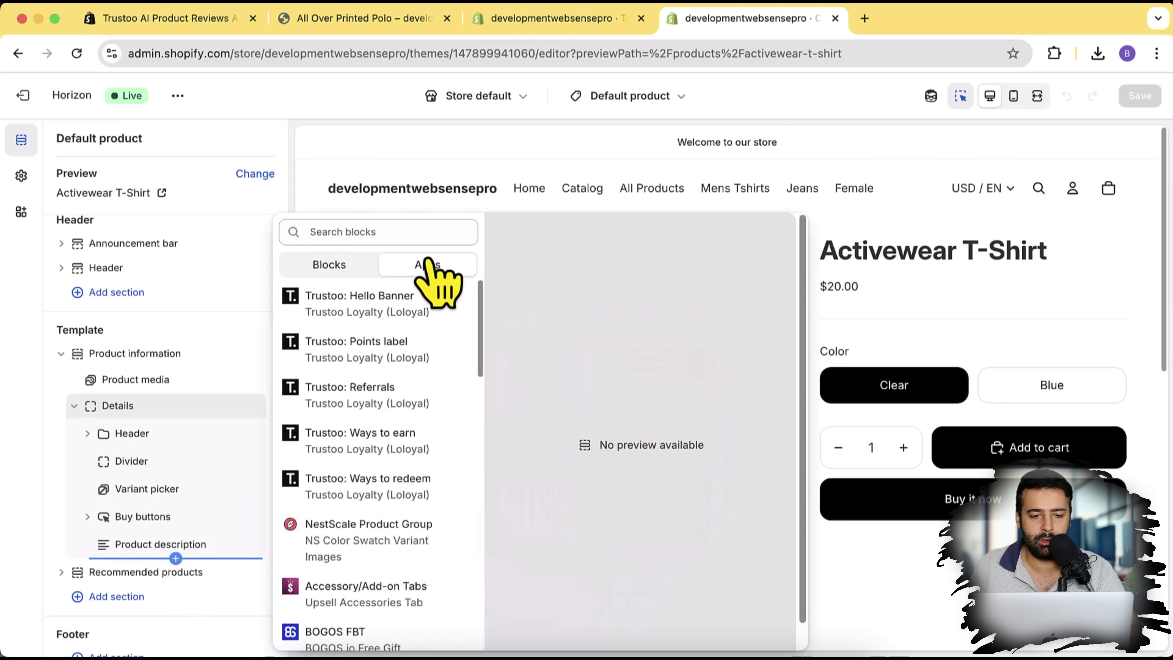
pyautogui.write('review')
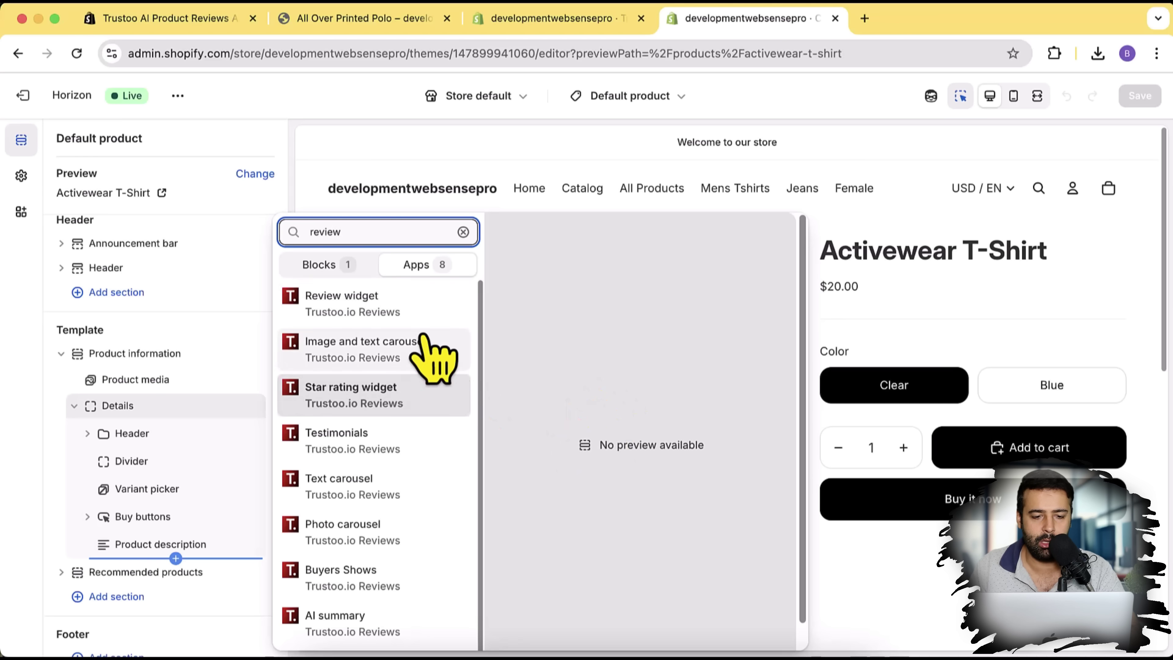
pyautogui.scroll(-1, 436, 406)
pyautogui.scroll(-1, 439, 463)
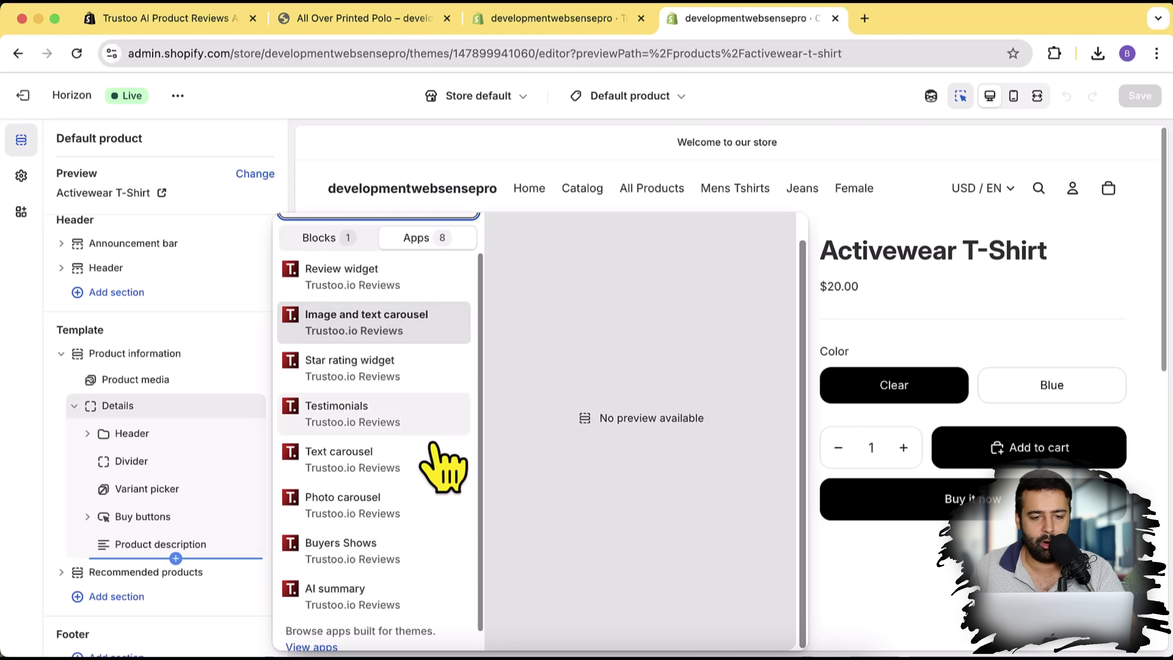
pyautogui.scroll(-1, 441, 485)
pyautogui.scroll(1, 439, 415)
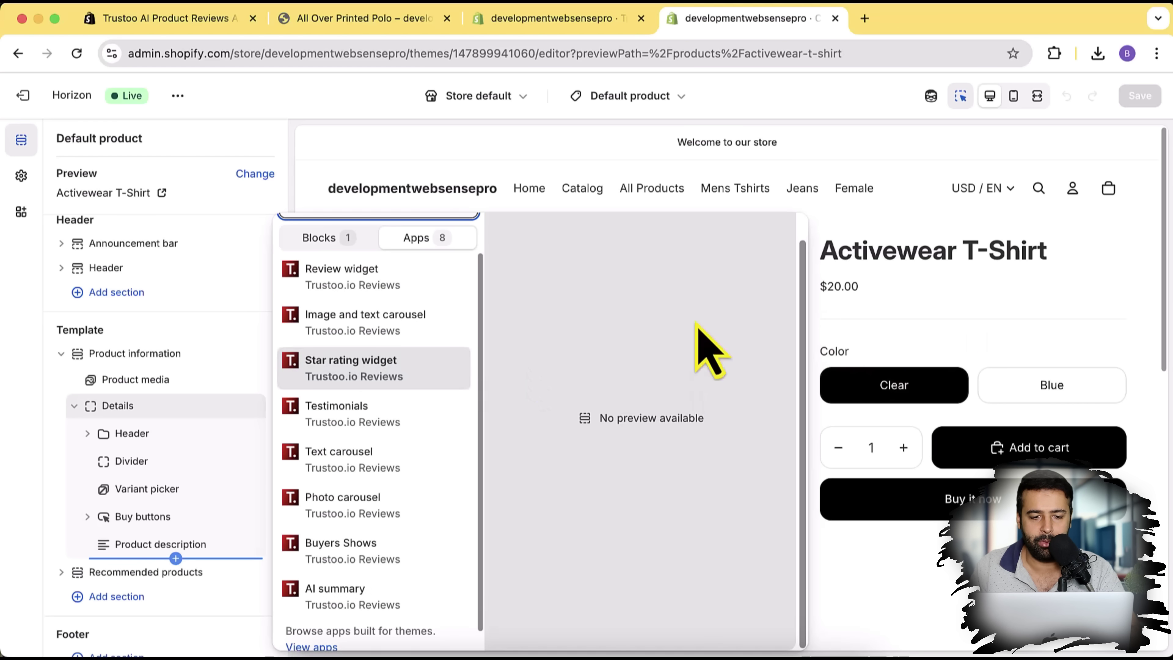
pyautogui.click(365, 368)
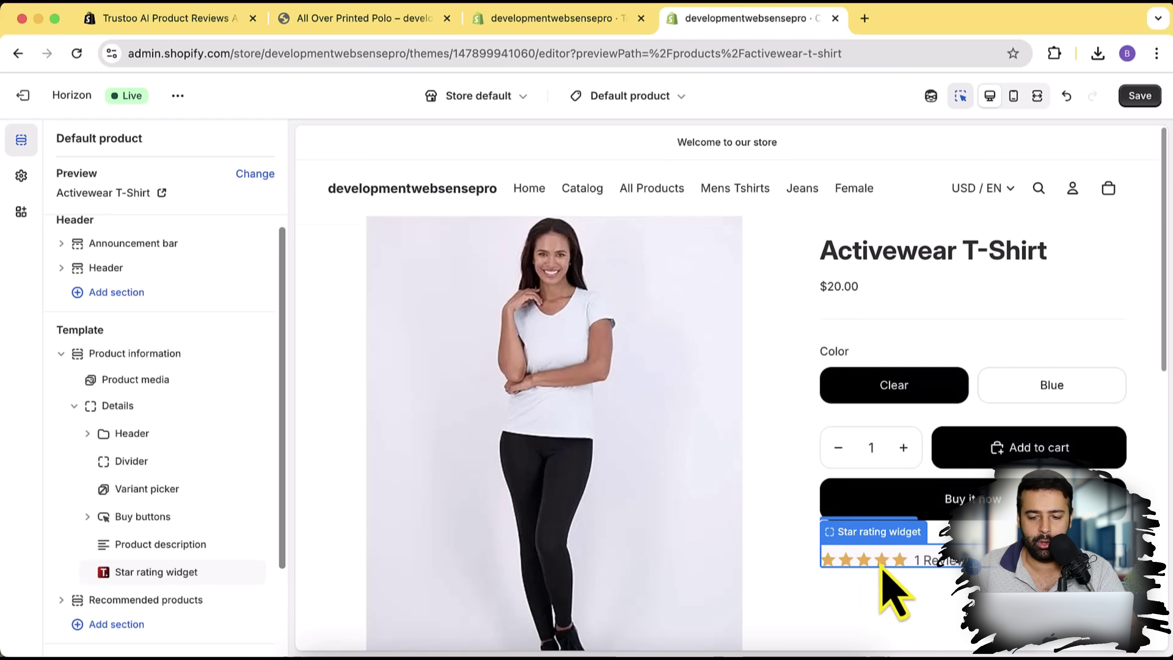
# Step: Move the Star rating widget up within the Details block, between Header and Divider
pyautogui.moveTo(105, 577)
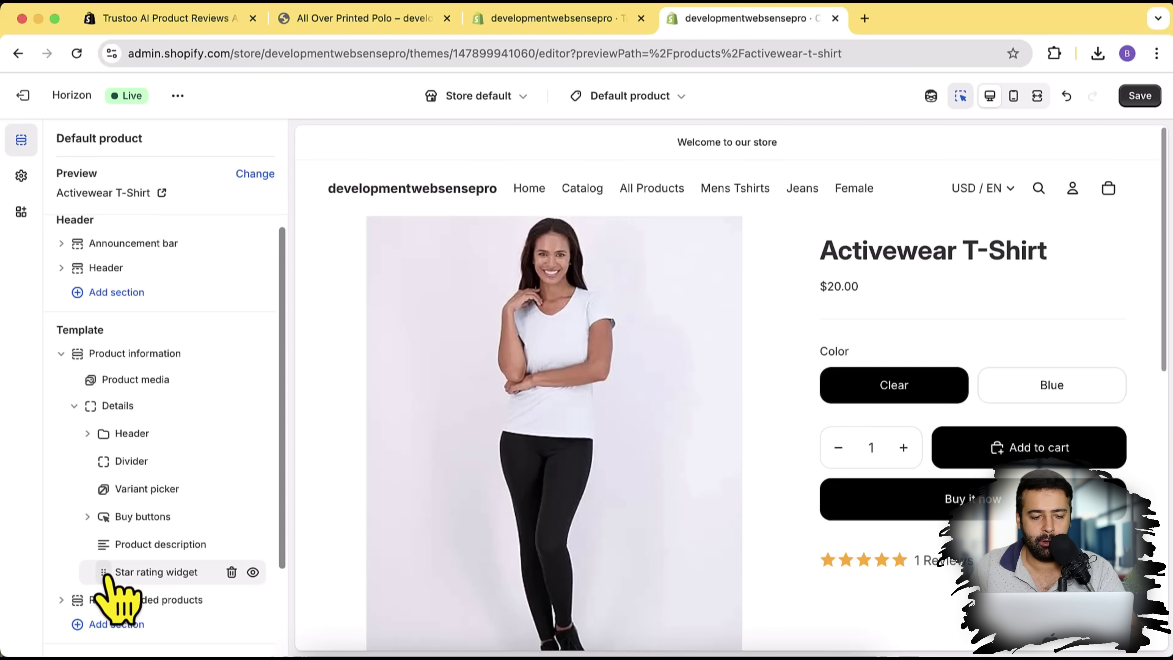
pyautogui.moveTo(106, 577); pyautogui.dragTo(119, 463)
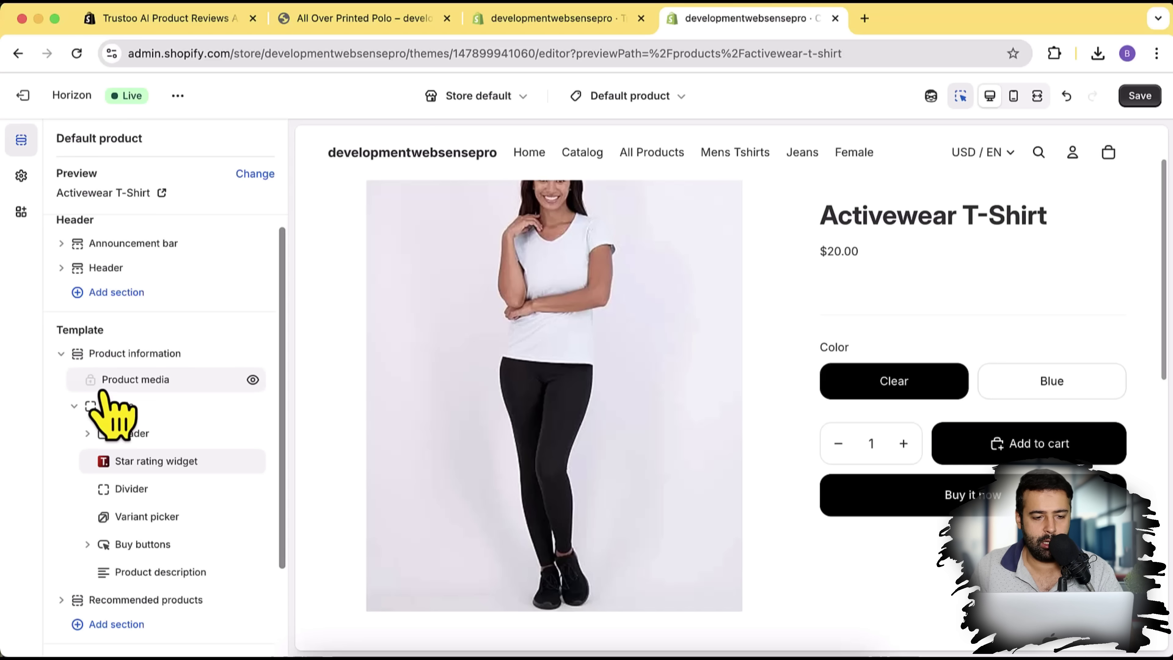
pyautogui.click(74, 406)
pyautogui.click(74, 418)
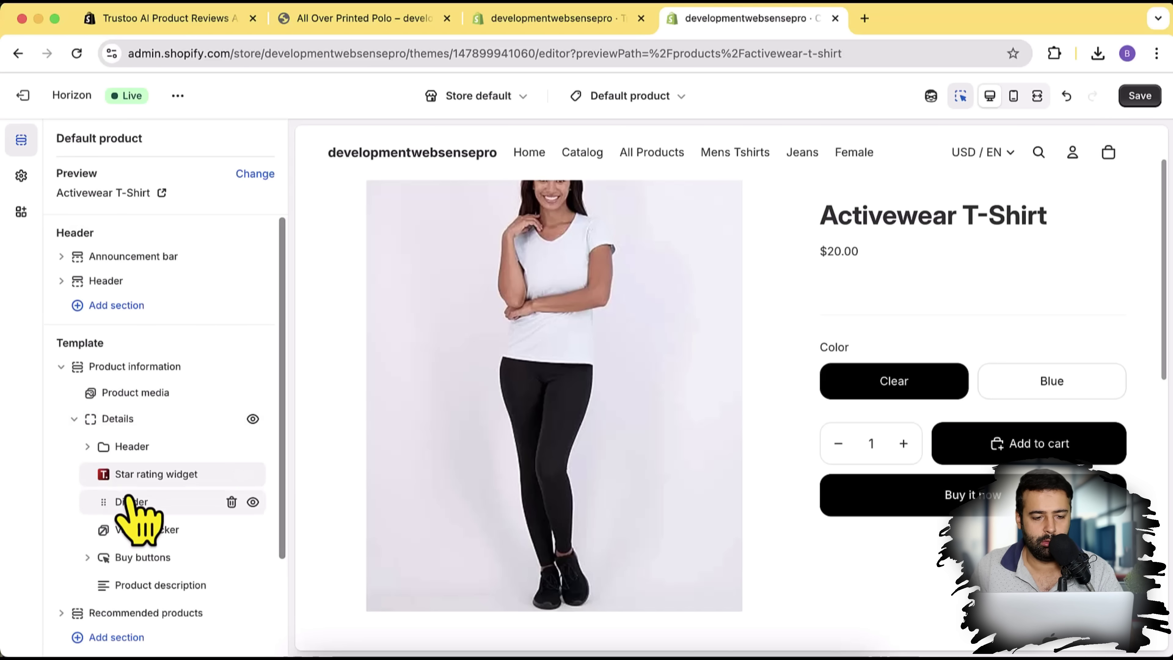
# Step: Try to move the Star rating widget into the Header group below Price, and remove the widget from the Details block
pyautogui.click(88, 446)
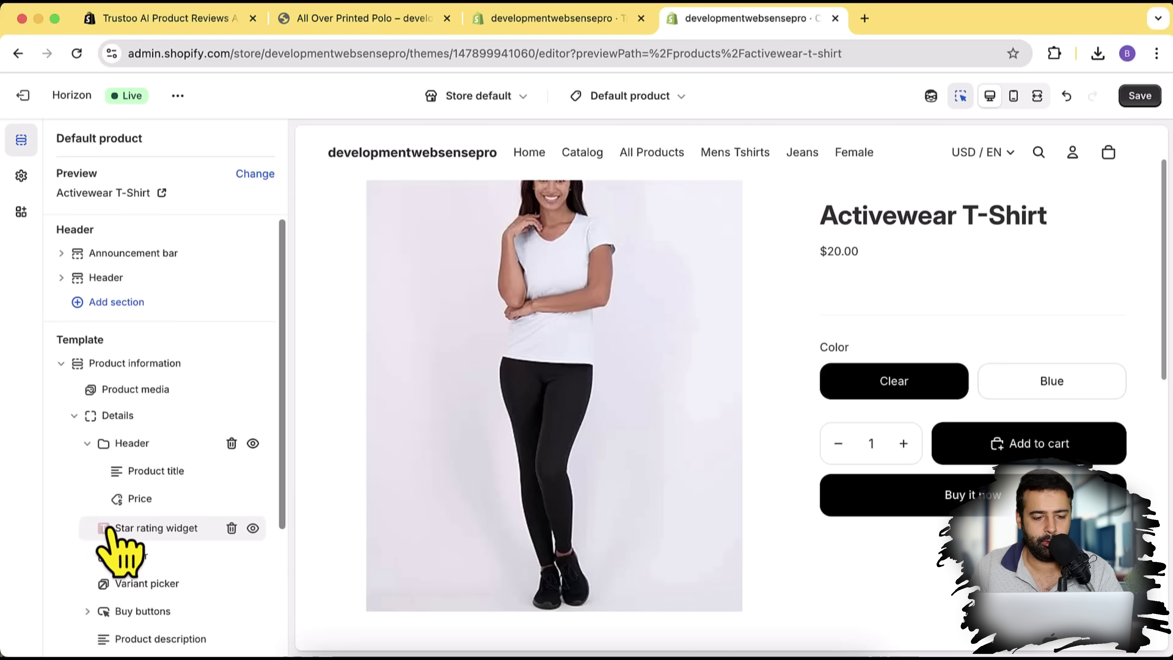
pyautogui.moveTo(111, 531); pyautogui.dragTo(199, 508)
pyautogui.scroll(-1, 196, 510)
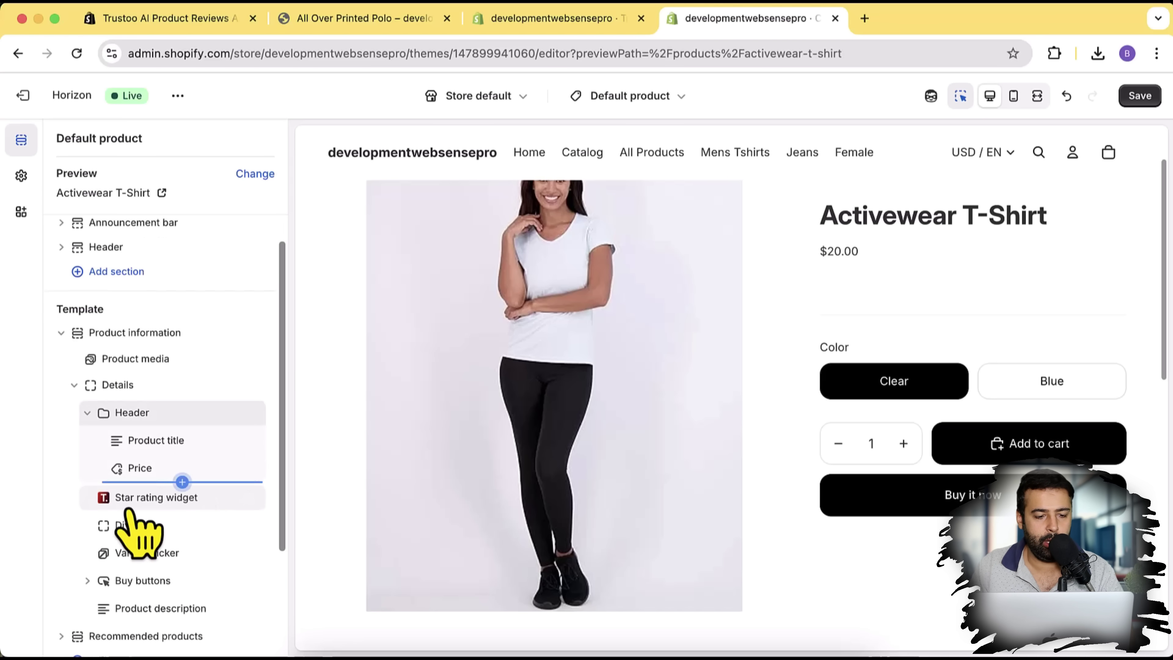
pyautogui.scroll(-1, 187, 457)
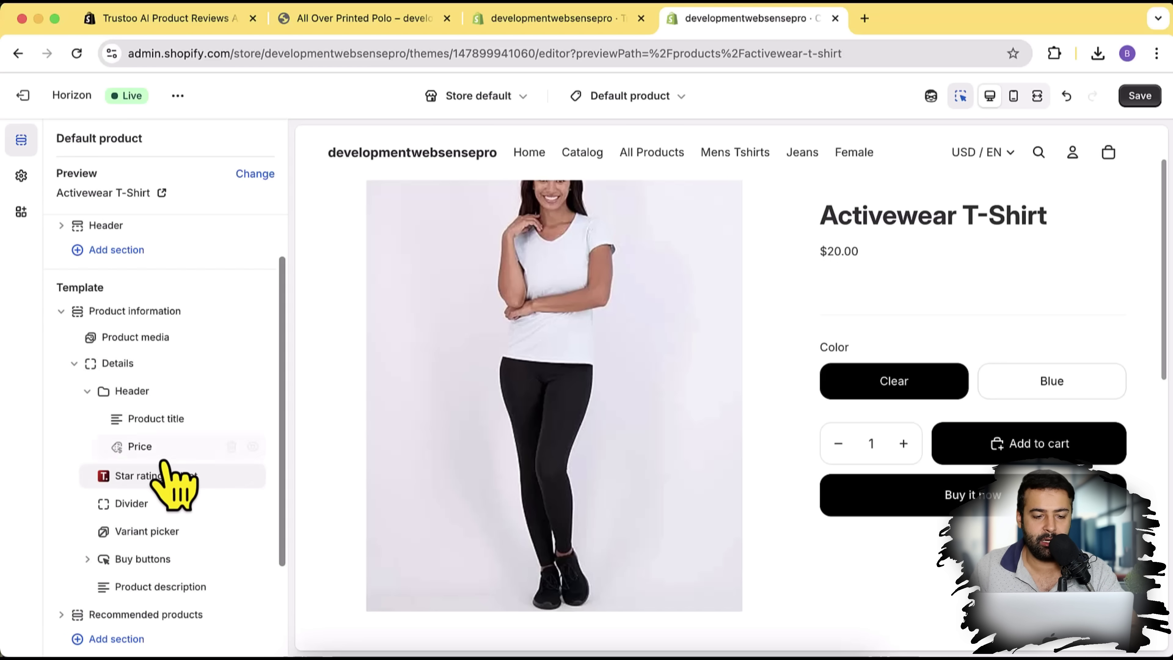
pyautogui.click(87, 391)
pyautogui.click(87, 391)
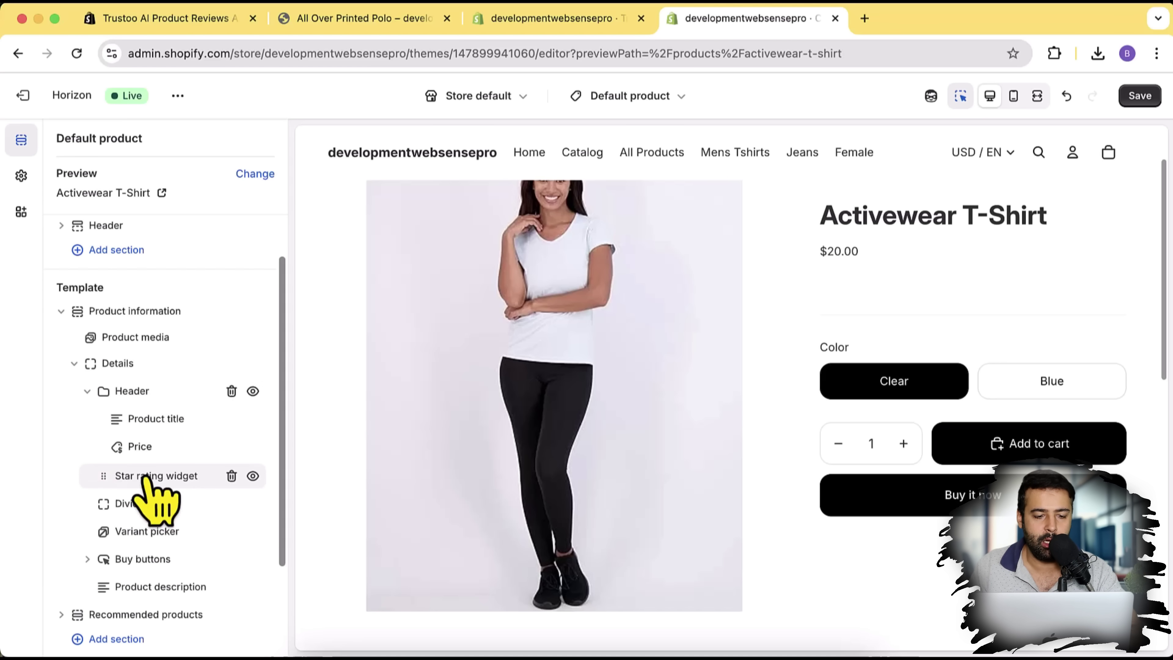
pyautogui.click(232, 477)
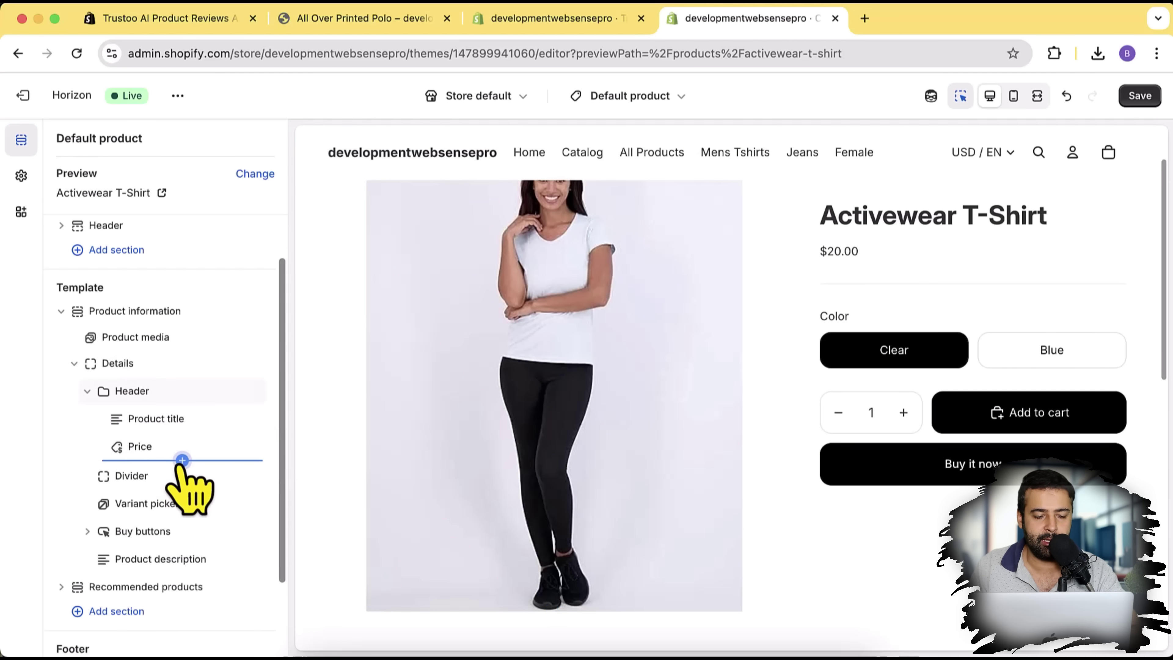
# Step: Add Trustoo.io's Star rating widget inside the Header group, directly below Price, finding it among the app blocks with "star"
pyautogui.click(183, 461)
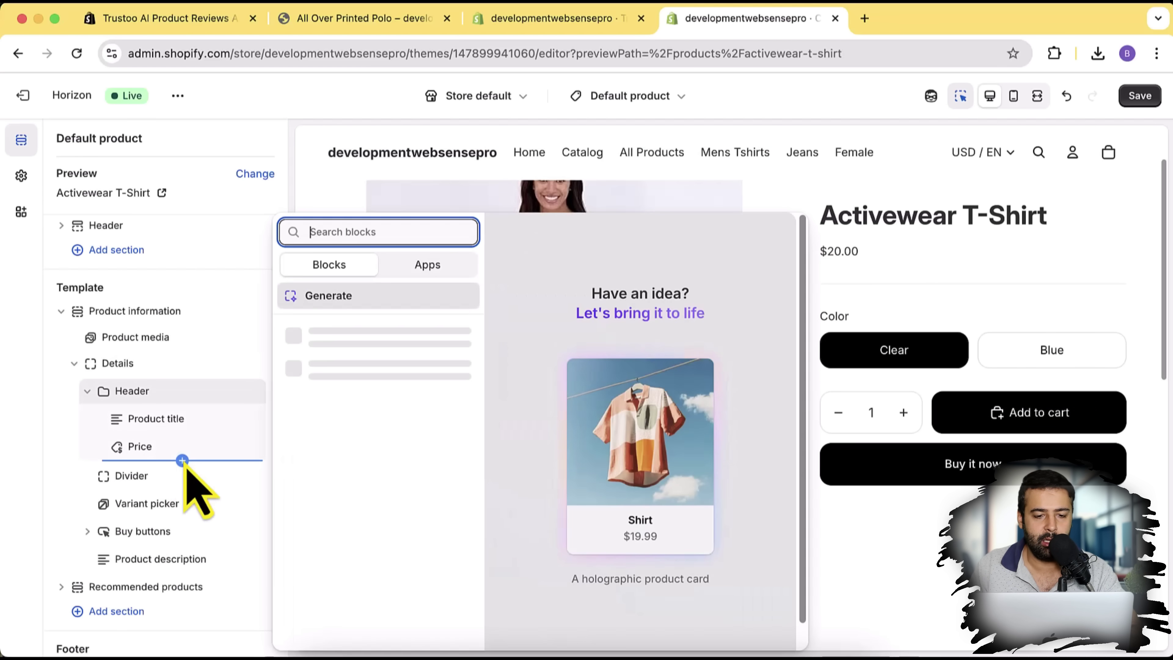
pyautogui.click(427, 266)
pyautogui.write('star')
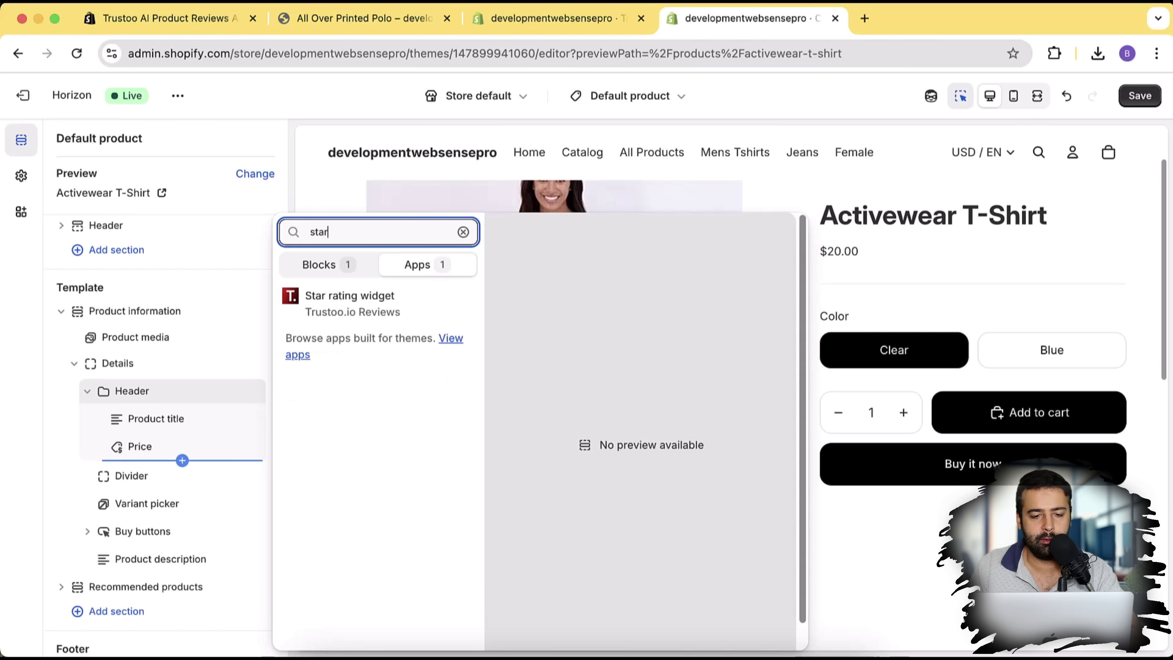
pyautogui.click(342, 303)
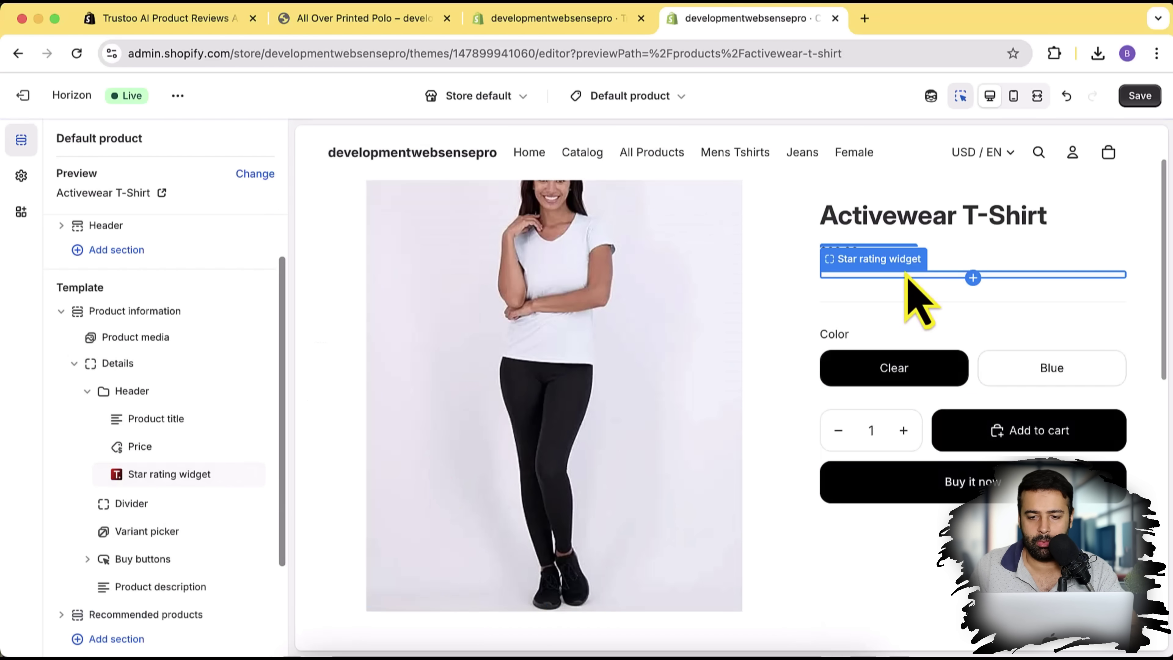
# Step: Check the Star rating widget's settings, return to the block list, and save the Default product template
pyautogui.click(906, 274)
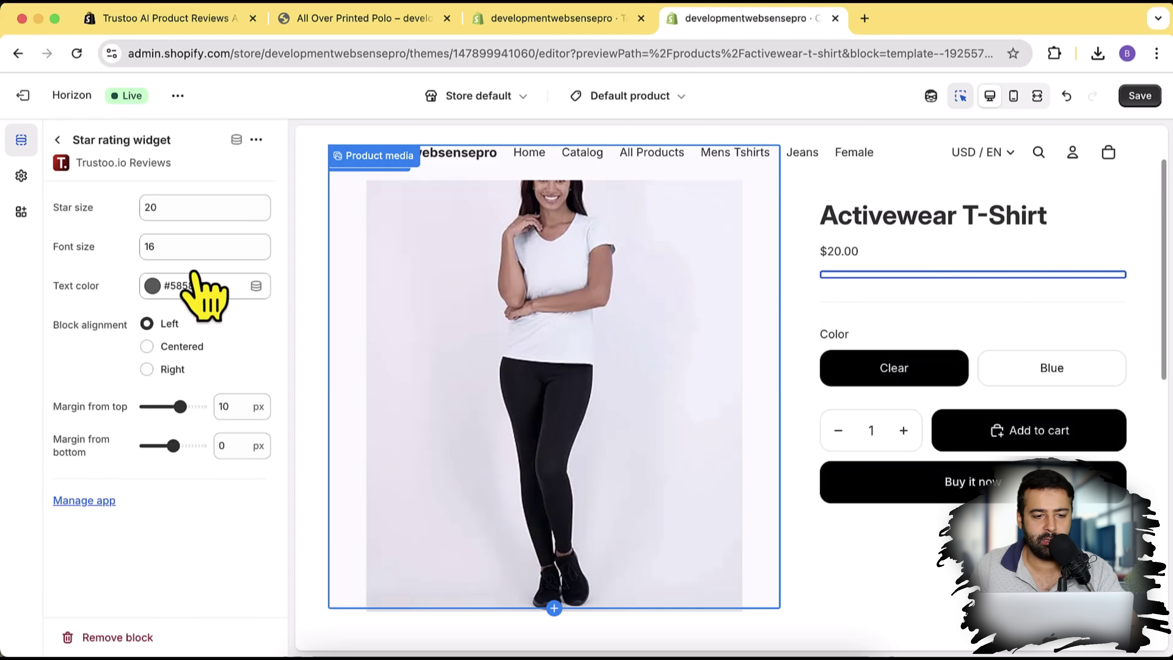
pyautogui.click(57, 140)
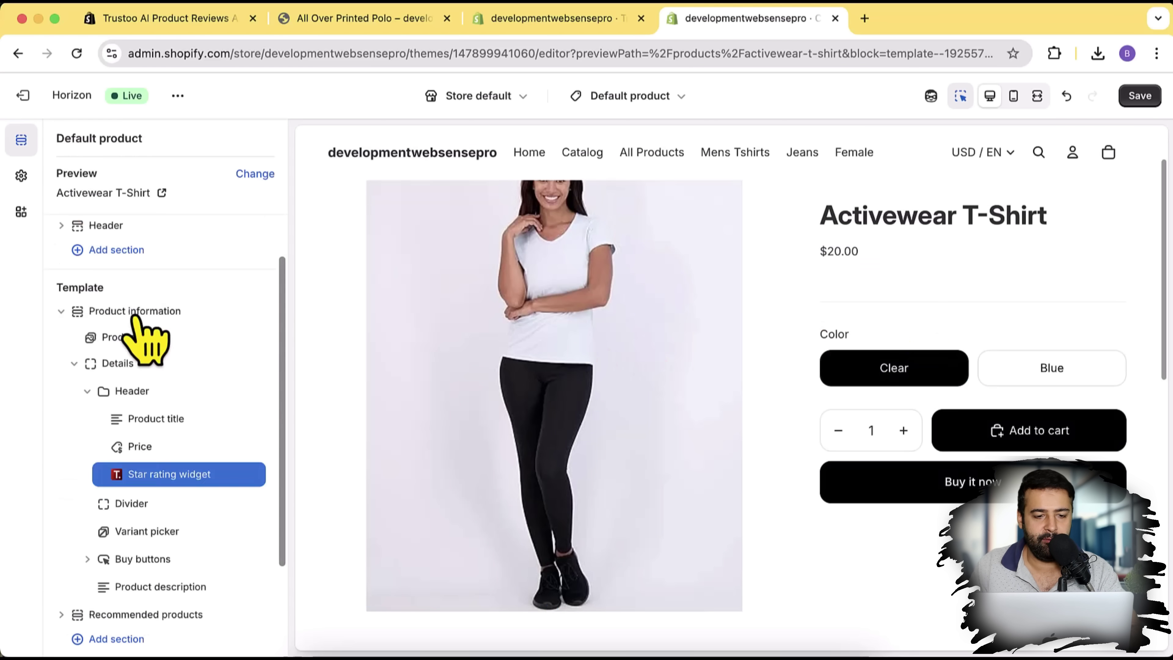
pyautogui.click(1140, 96)
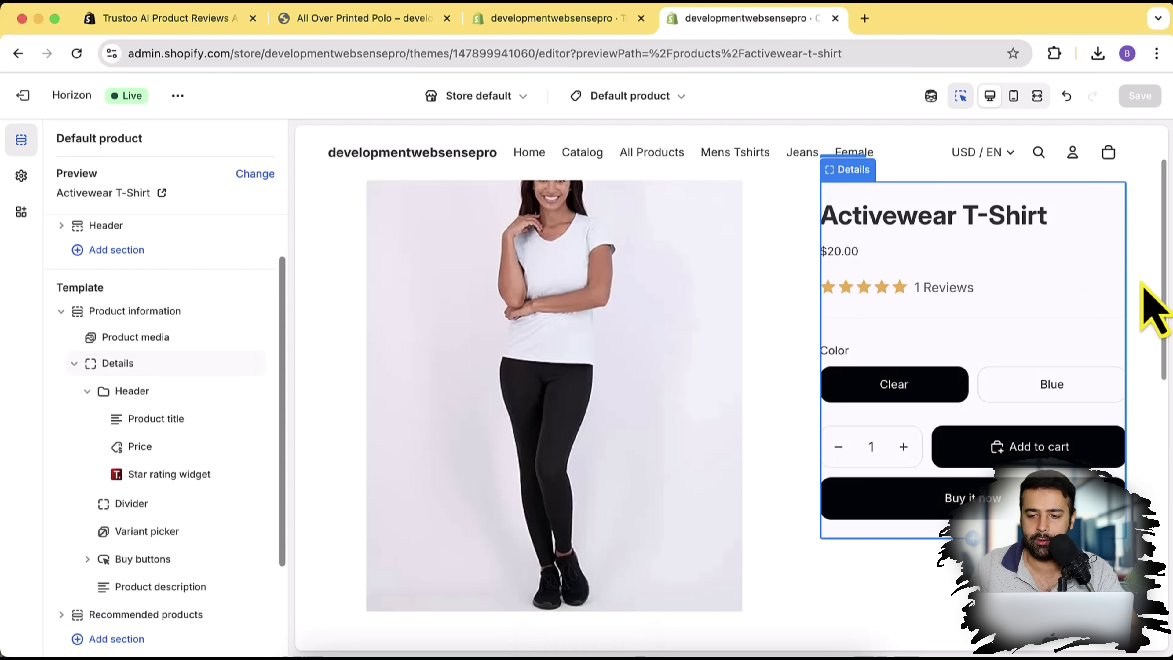
# Step: Add Trustoo.io's Review widget as a new template section below Recommended products, finding it among the app sections with "revew"
pyautogui.moveTo(1152, 223); pyautogui.dragTo(721, 347)
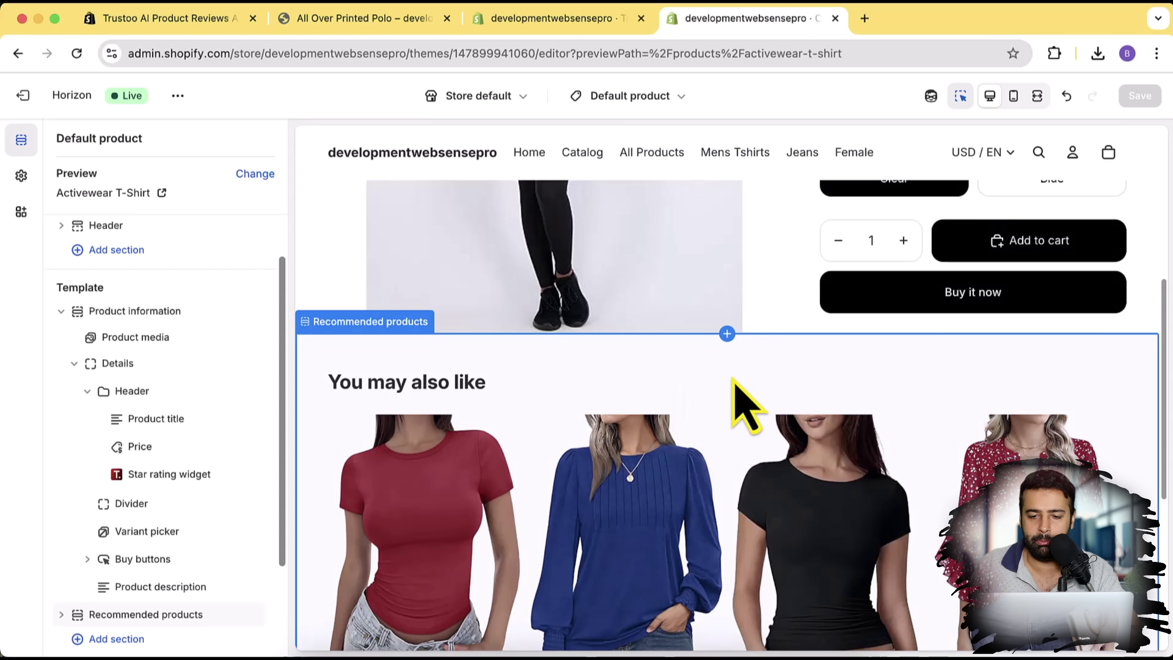
pyautogui.scroll(5, 739, 393)
pyautogui.scroll(-6, 756, 398)
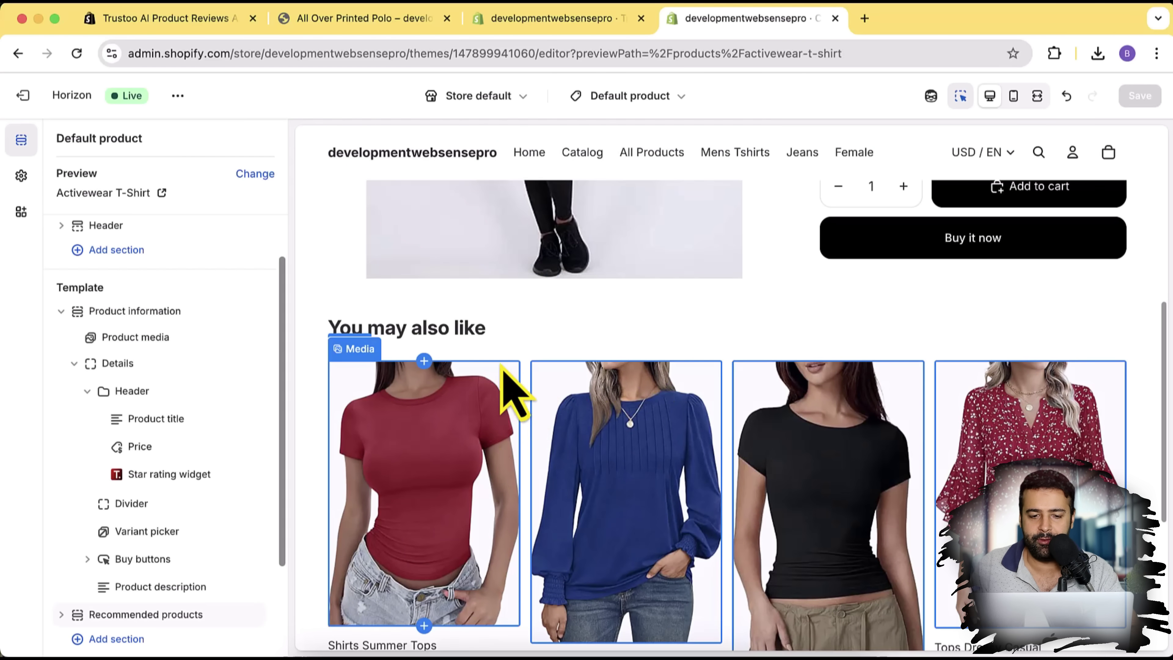
pyautogui.scroll(-4, 739, 360)
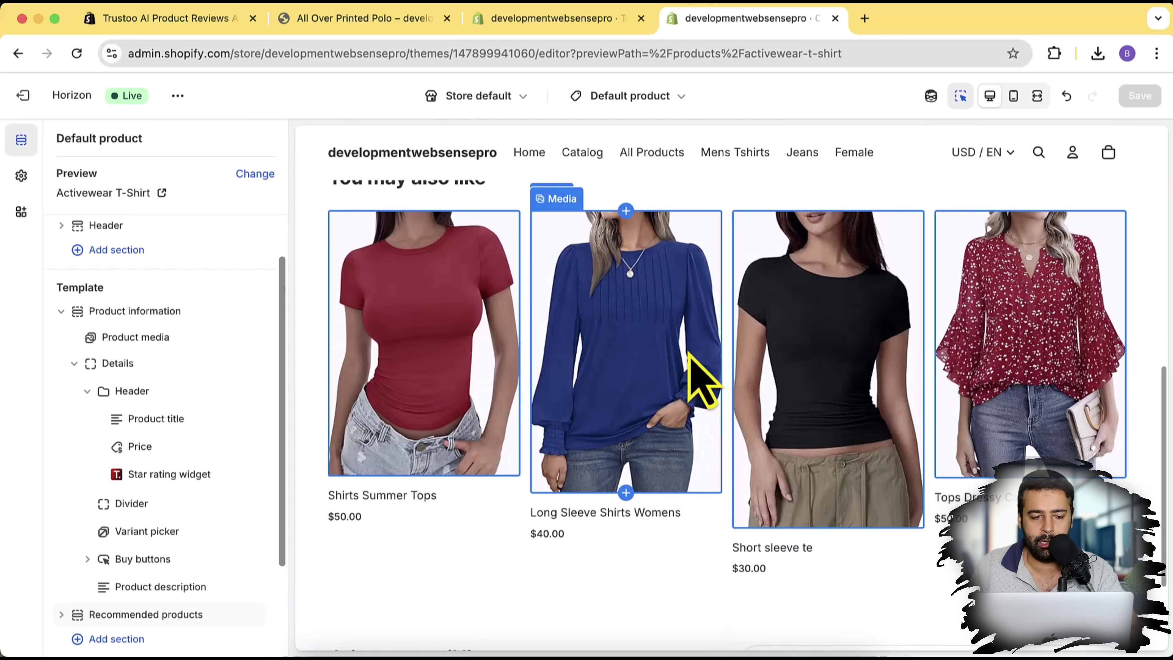
pyautogui.scroll(1, 199, 412)
pyautogui.scroll(-3, 208, 370)
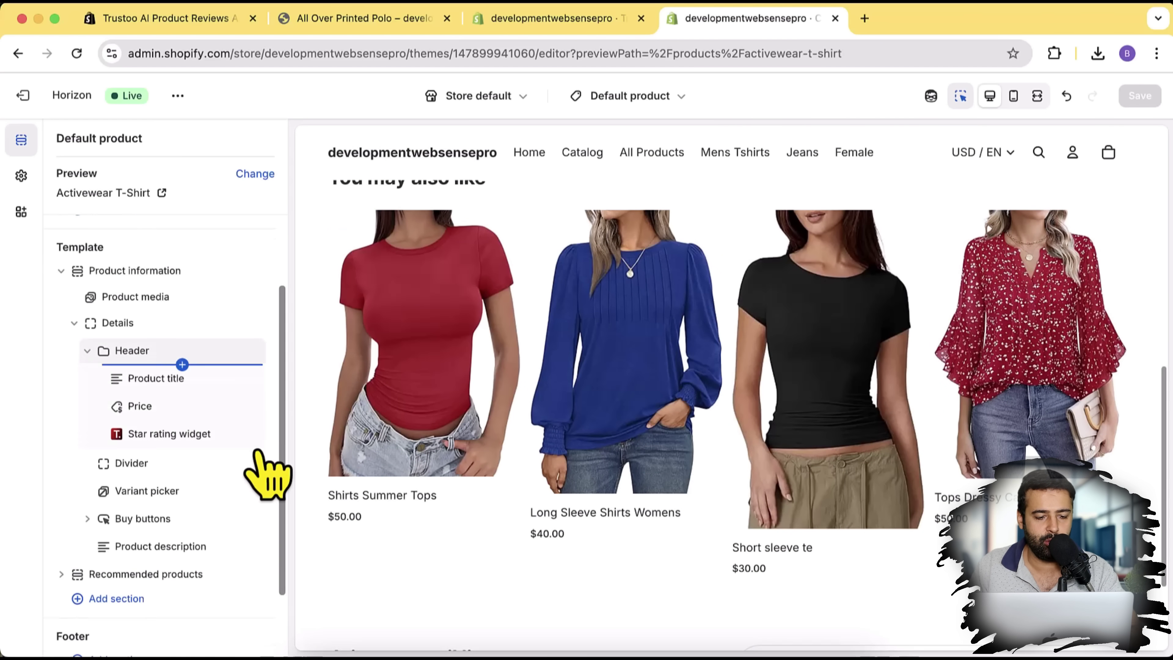
pyautogui.scroll(-1, 255, 483)
pyautogui.click(123, 572)
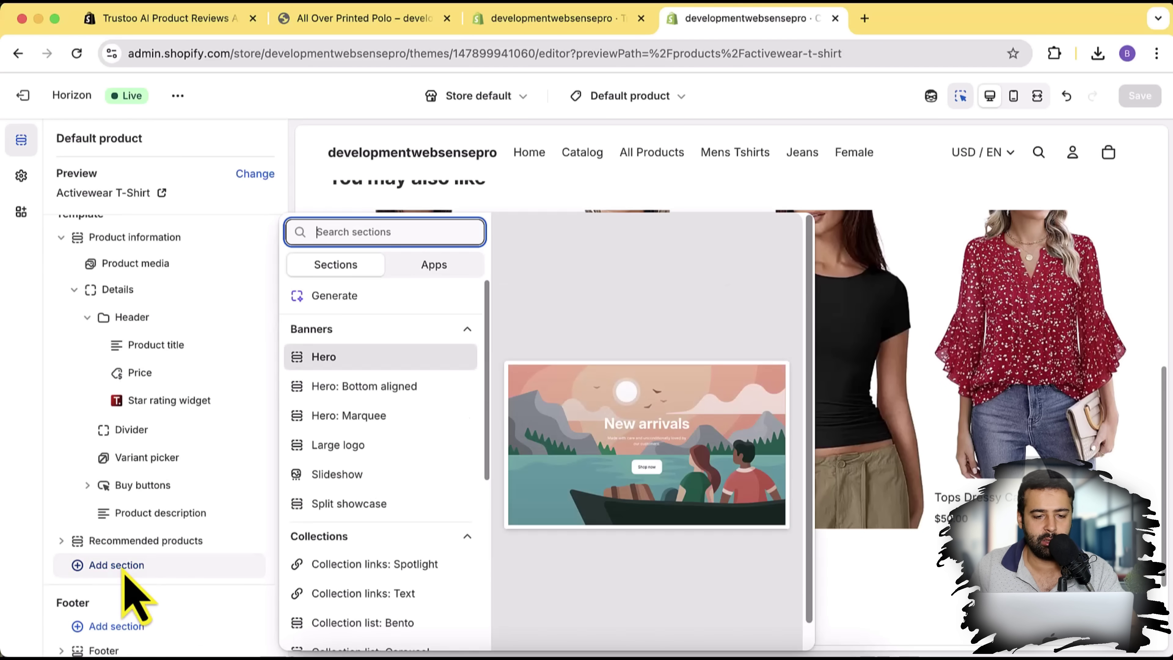
pyautogui.click(427, 273)
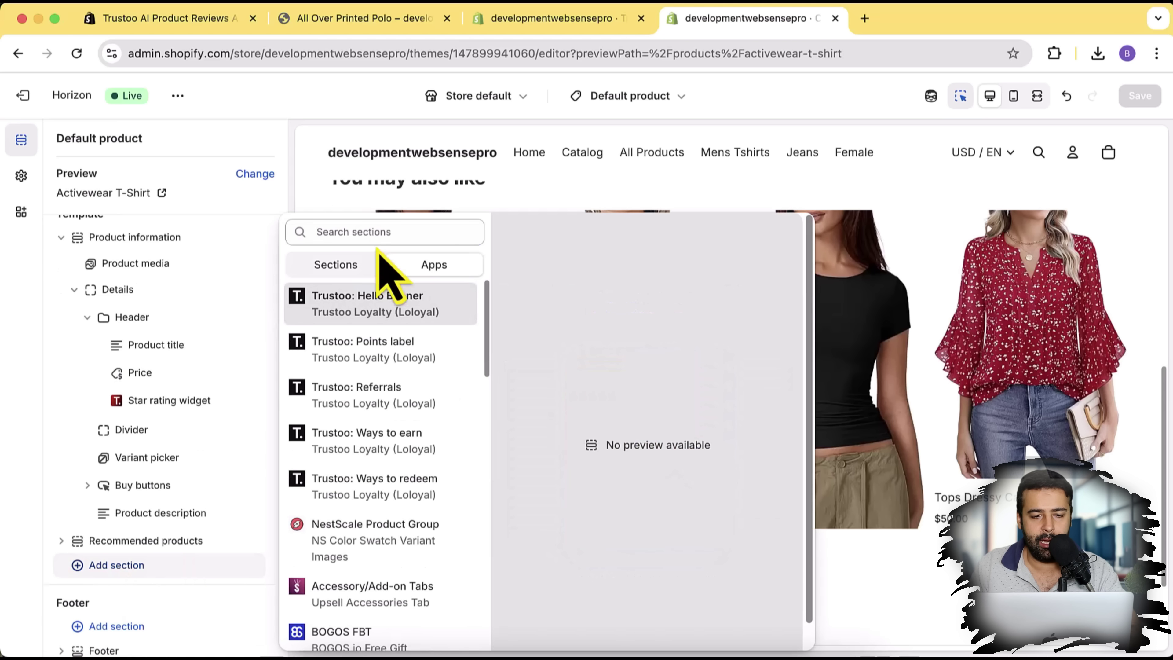
pyautogui.write('revew')
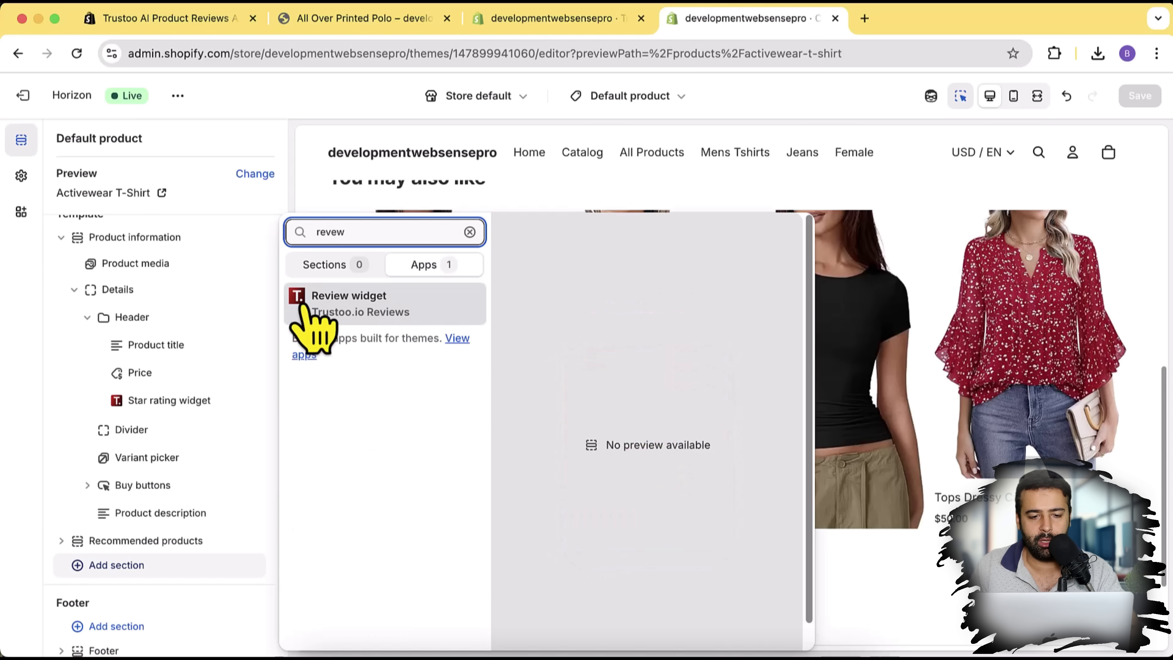
pyautogui.click(379, 317)
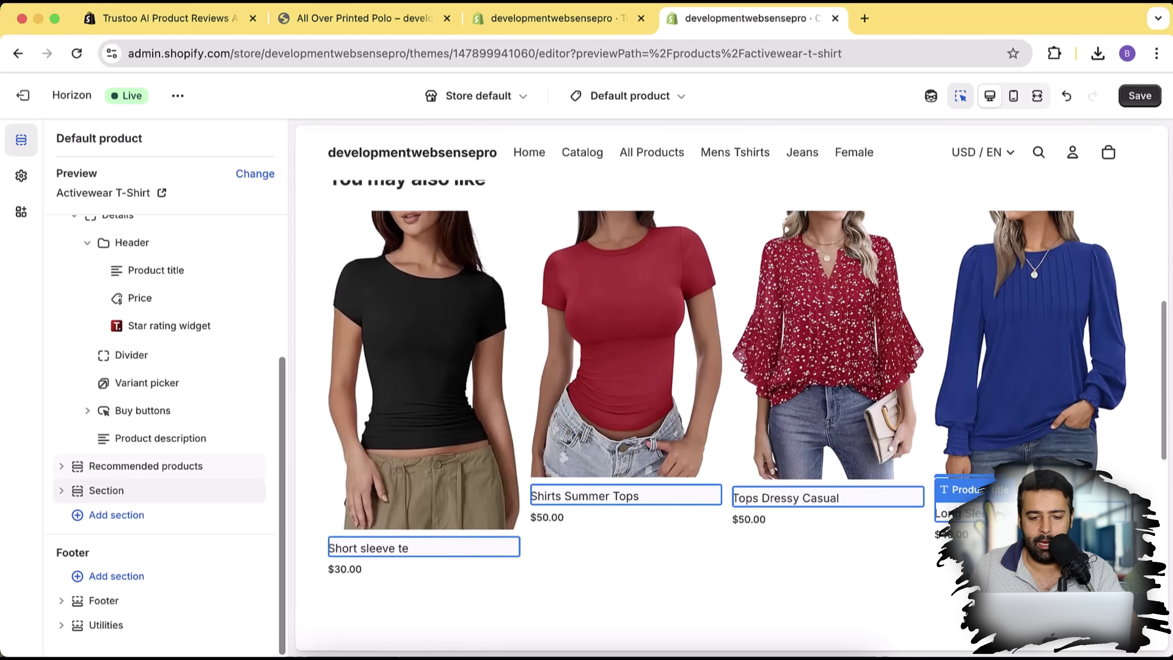
# Step: Move the section containing the Review widget above Recommended products and check its placement in the page preview
pyautogui.scroll(-10, 904, 392)
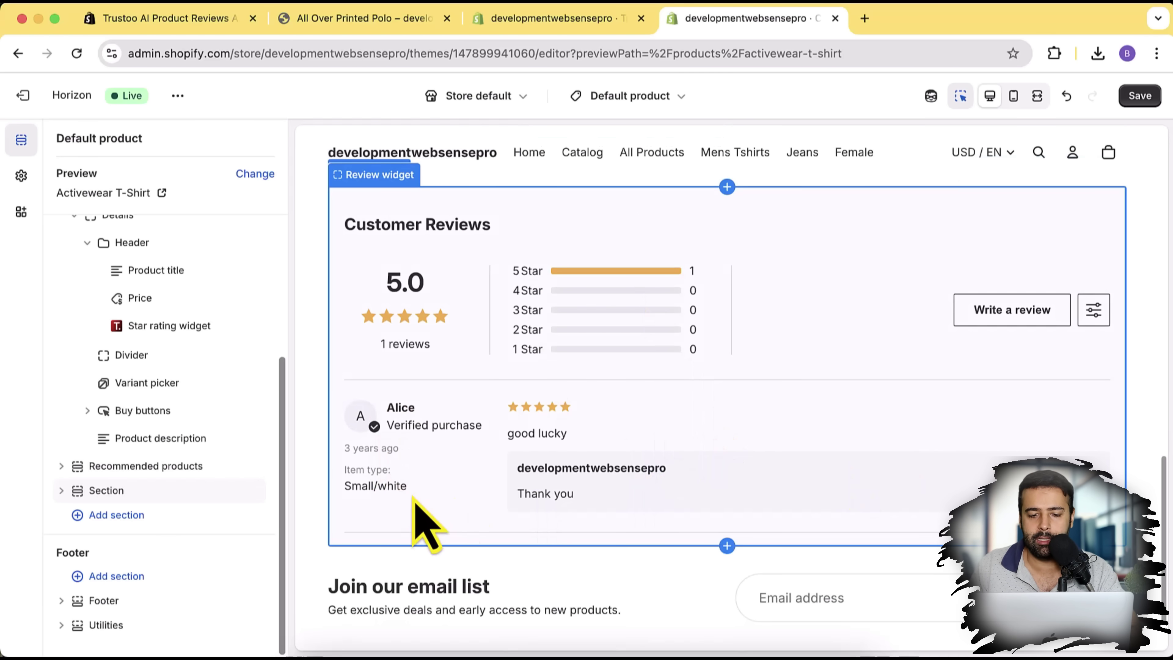
pyautogui.scroll(5, 583, 476)
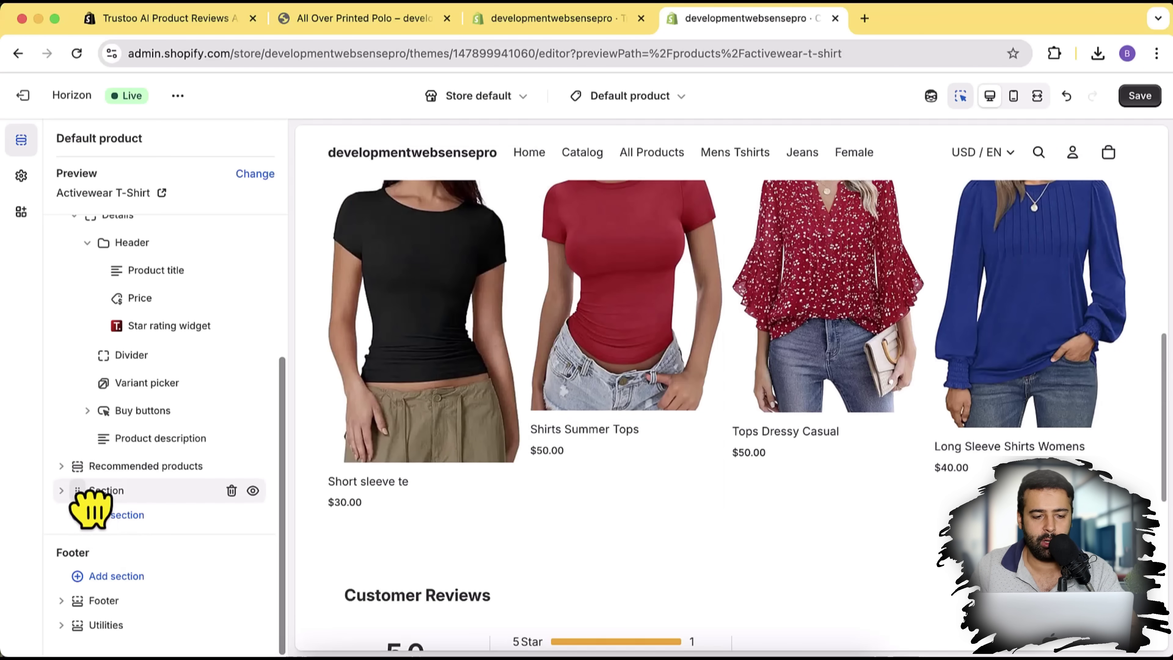
pyautogui.moveTo(91, 507); pyautogui.dragTo(90, 455)
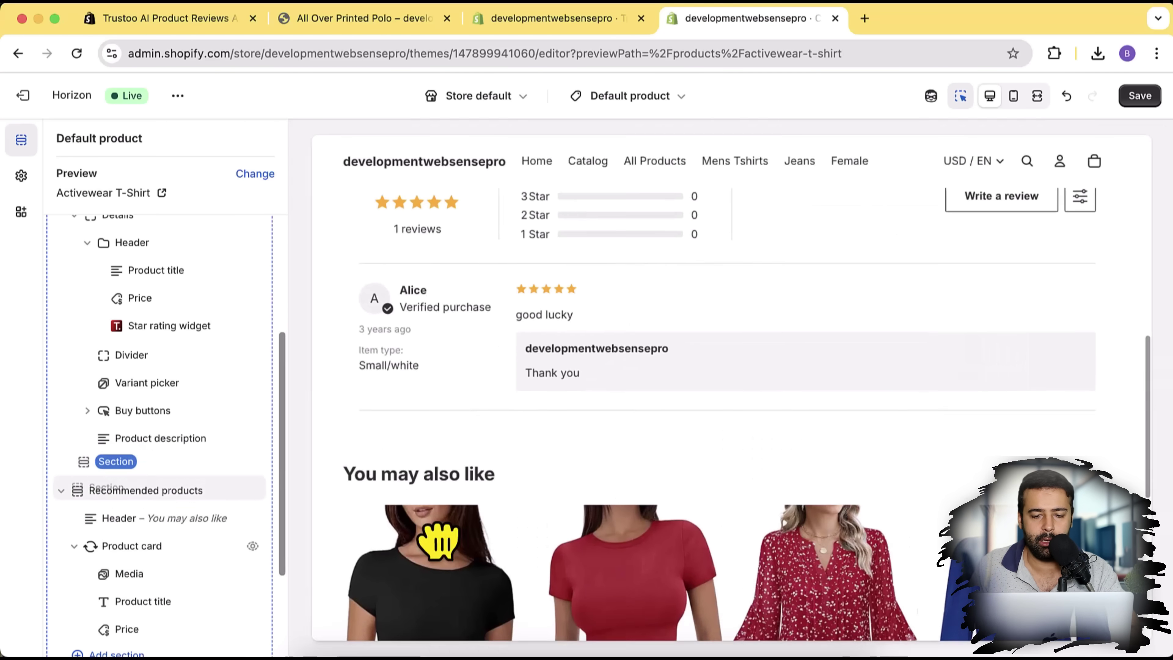
pyautogui.scroll(-10, 641, 498)
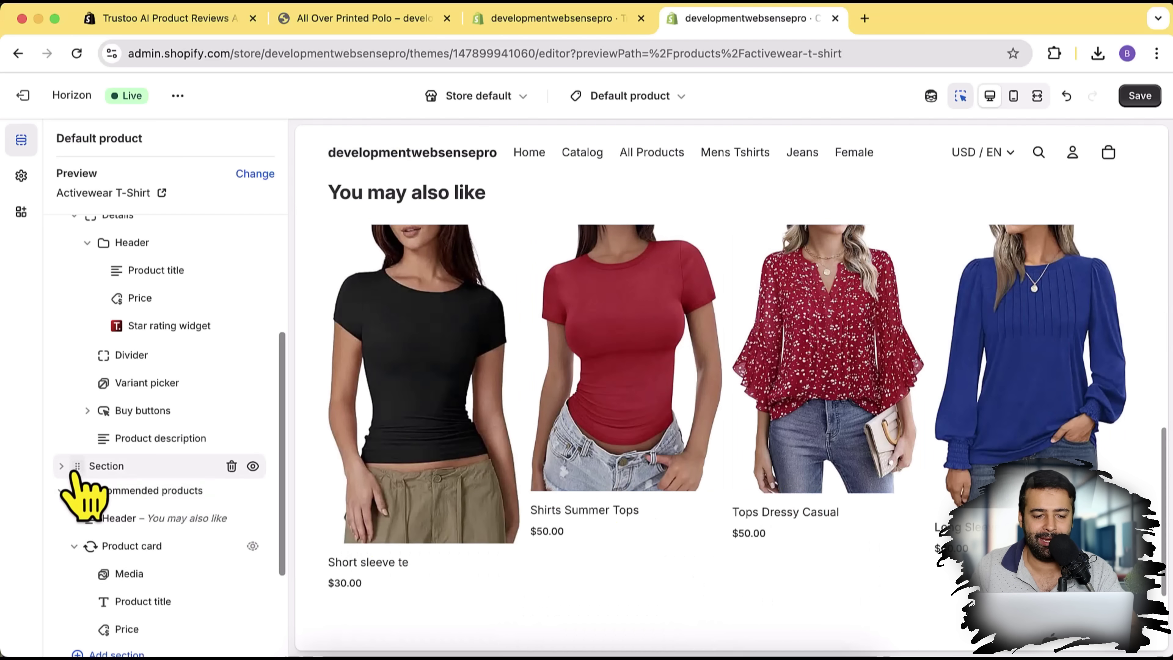
# Step: Expand the section containing the Review widget and check the widget's settings
pyautogui.click(60, 466)
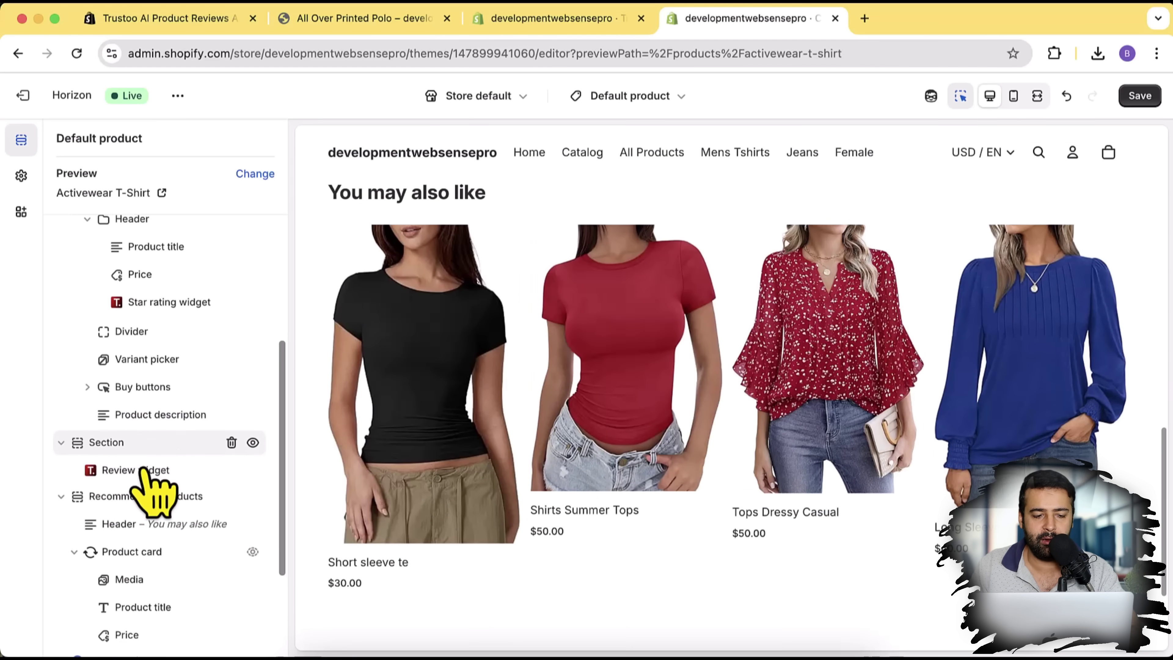
pyautogui.click(146, 471)
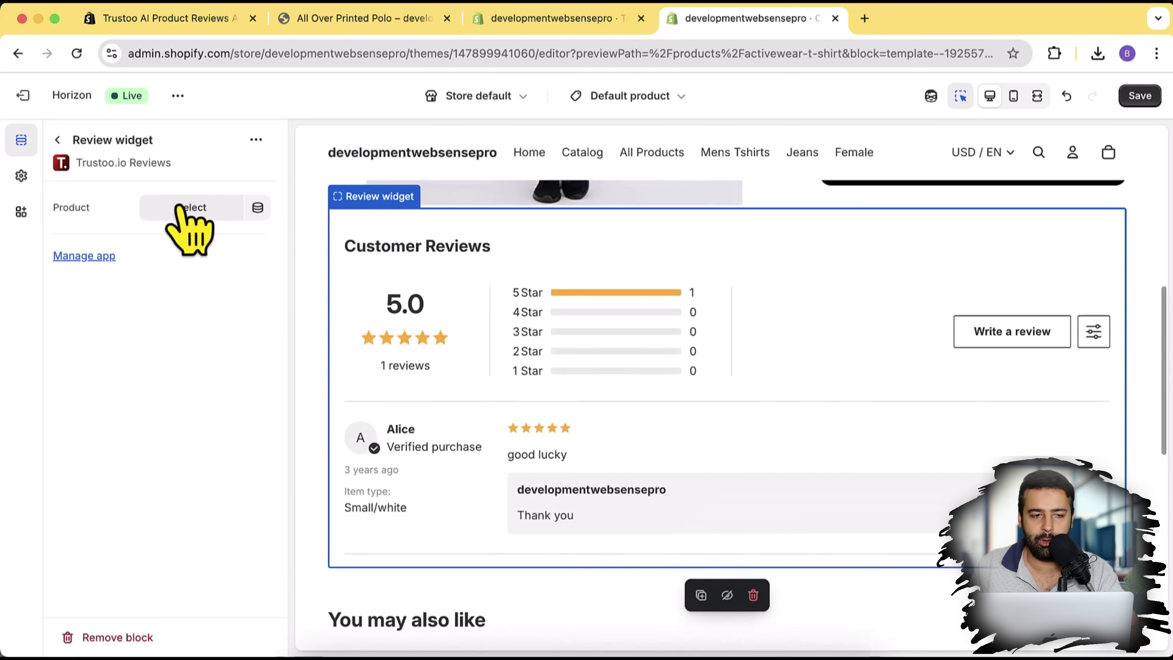
pyautogui.click(57, 140)
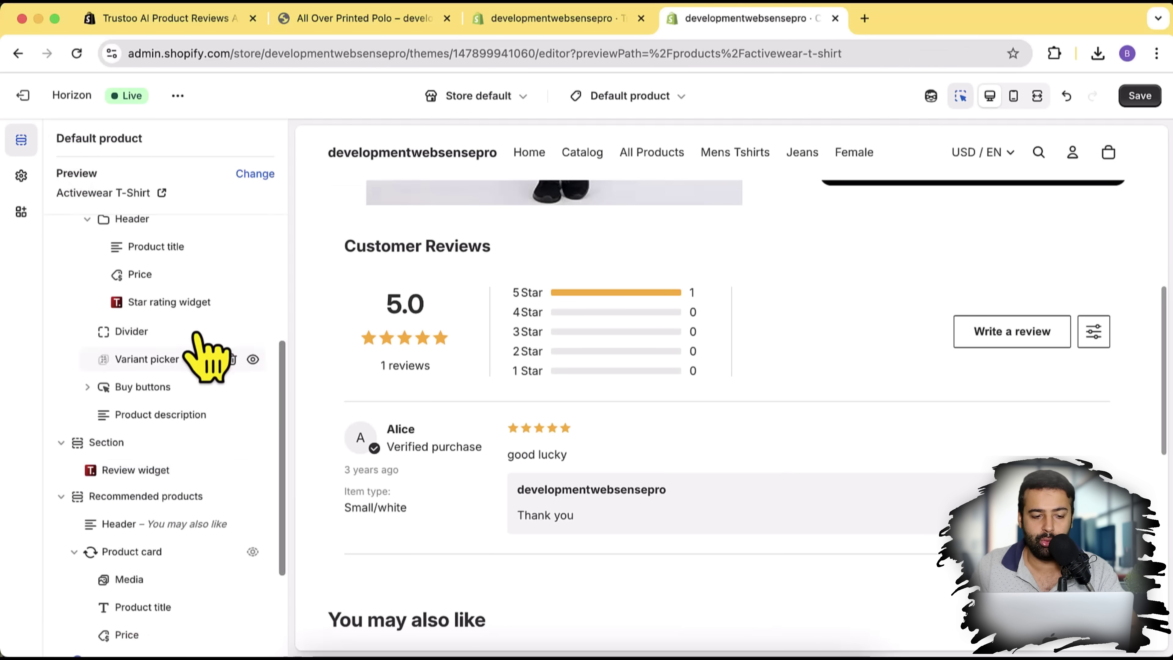
# Step: Set the alignment of the section containing the Review widget to Left and look through its other layout settings
pyautogui.click(106, 442)
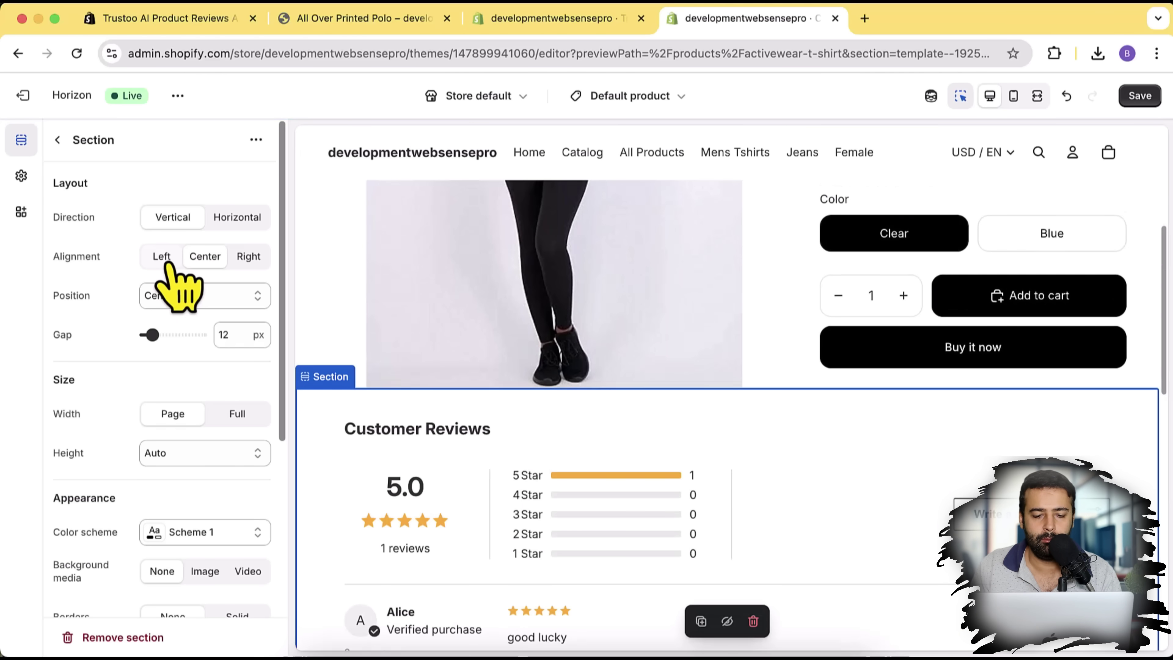
pyautogui.scroll(-6, 254, 256)
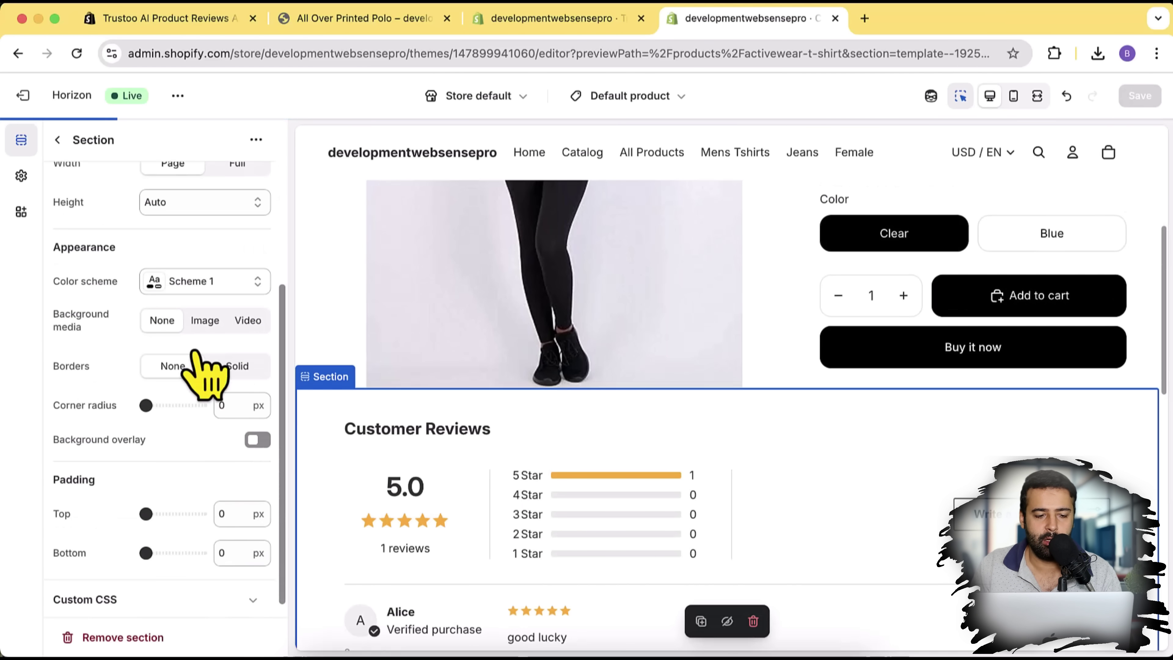
pyautogui.scroll(6, 222, 421)
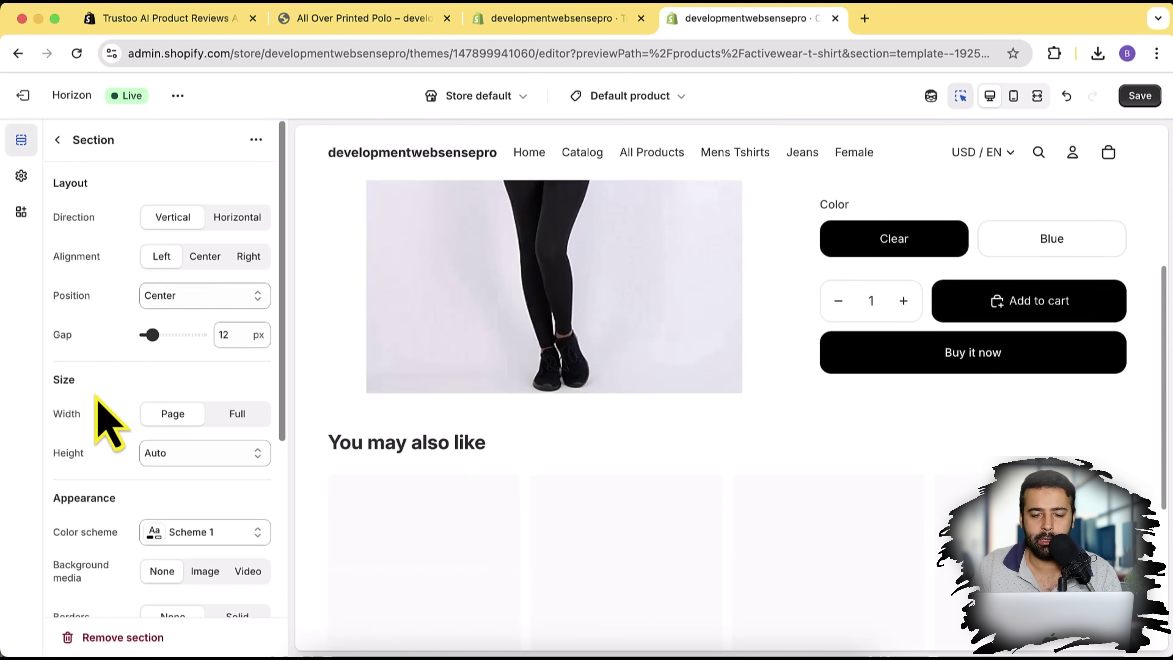
# Step: Switch to the Trustoo.io Reviews app, open its Widgets page, and examine the Review widget's preview and activation instructions
pyautogui.click(556, 21)
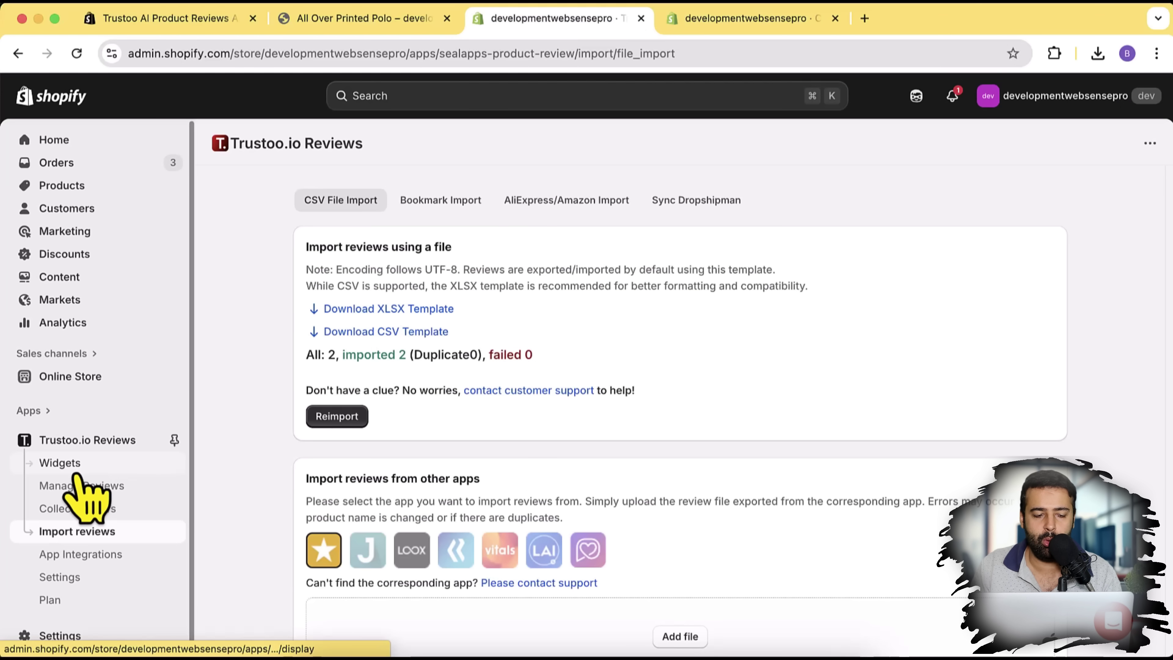
pyautogui.click(107, 466)
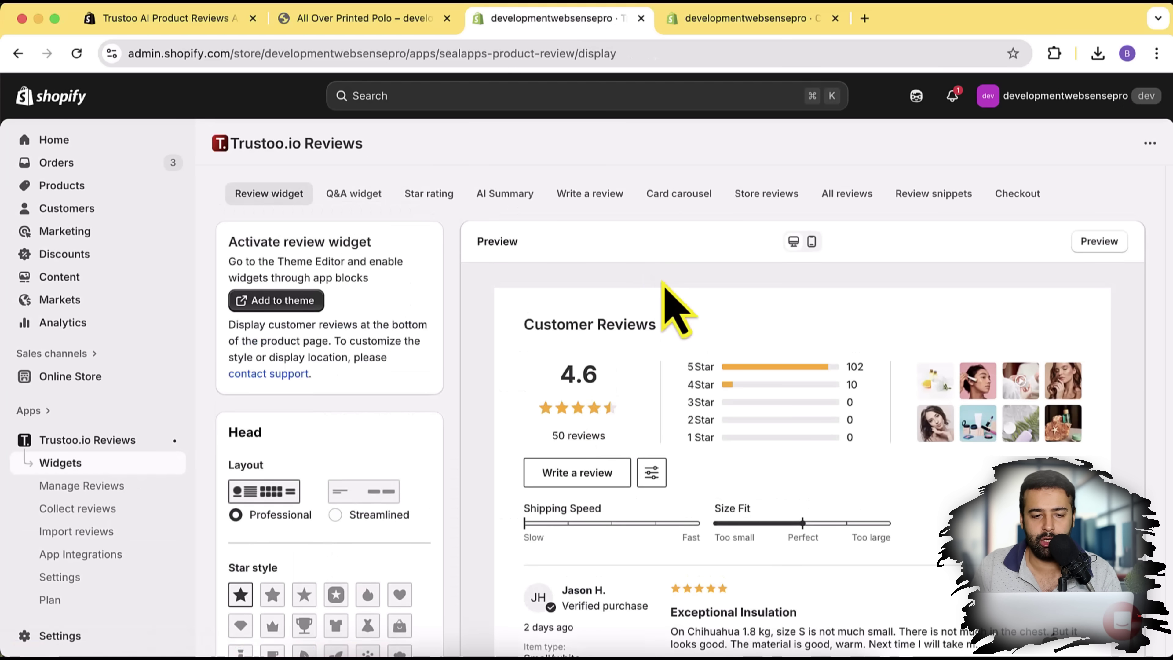
pyautogui.scroll(-5, 385, 348)
pyautogui.scroll(-3, 555, 407)
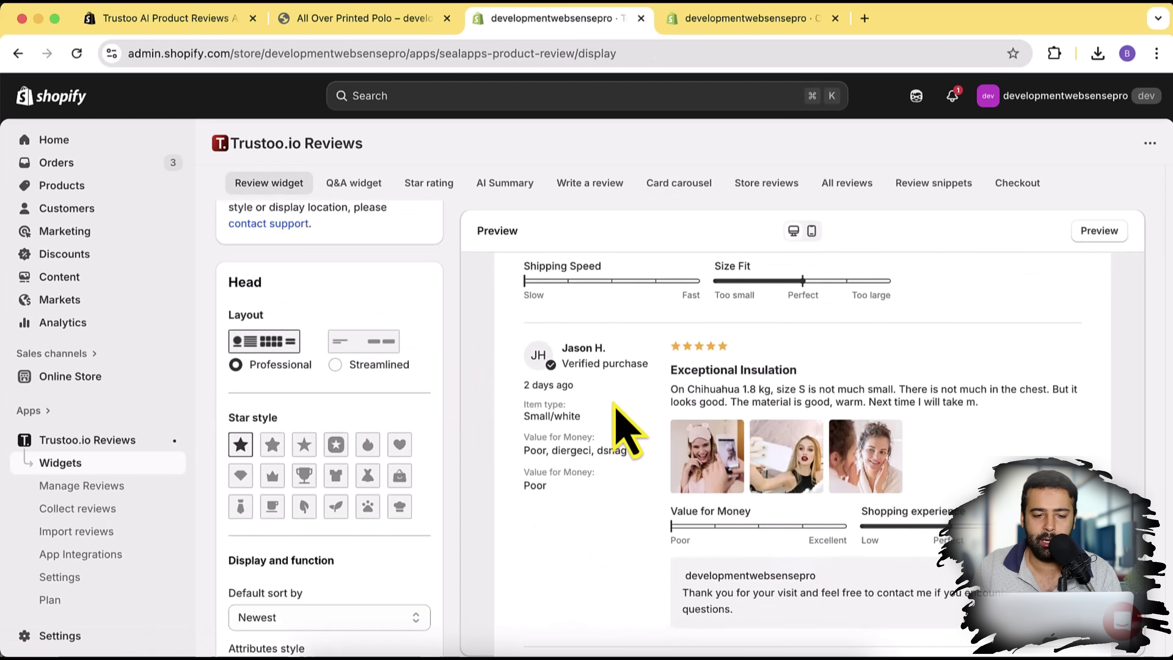
pyautogui.scroll(3, 369, 315)
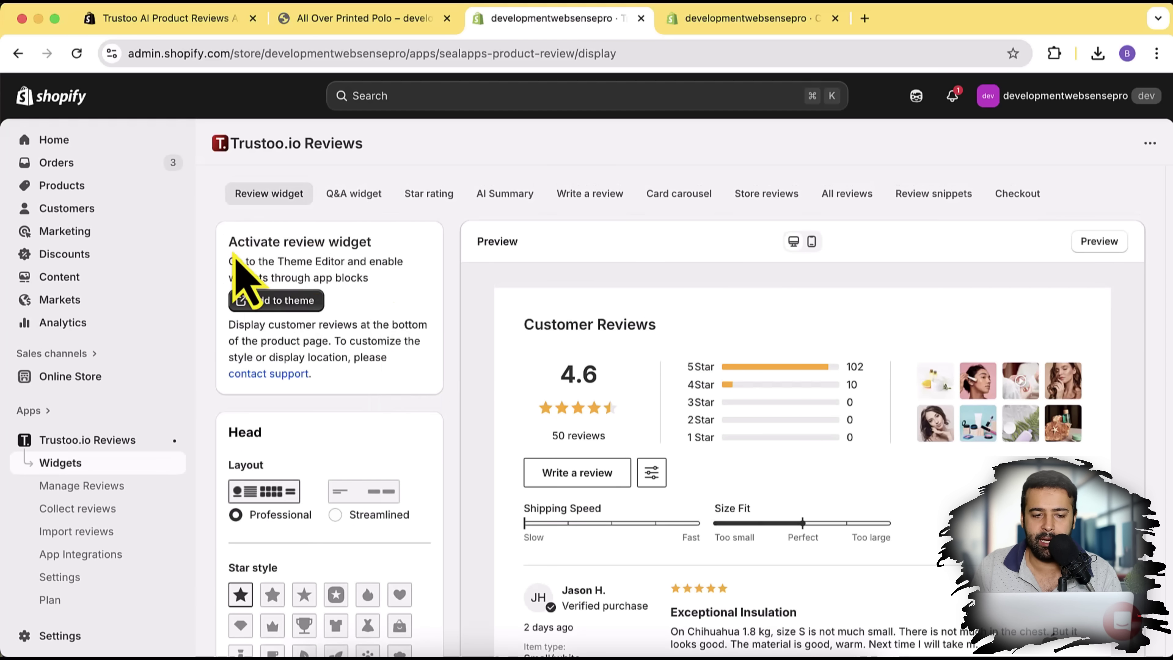
pyautogui.moveTo(286, 256); pyautogui.dragTo(405, 356)
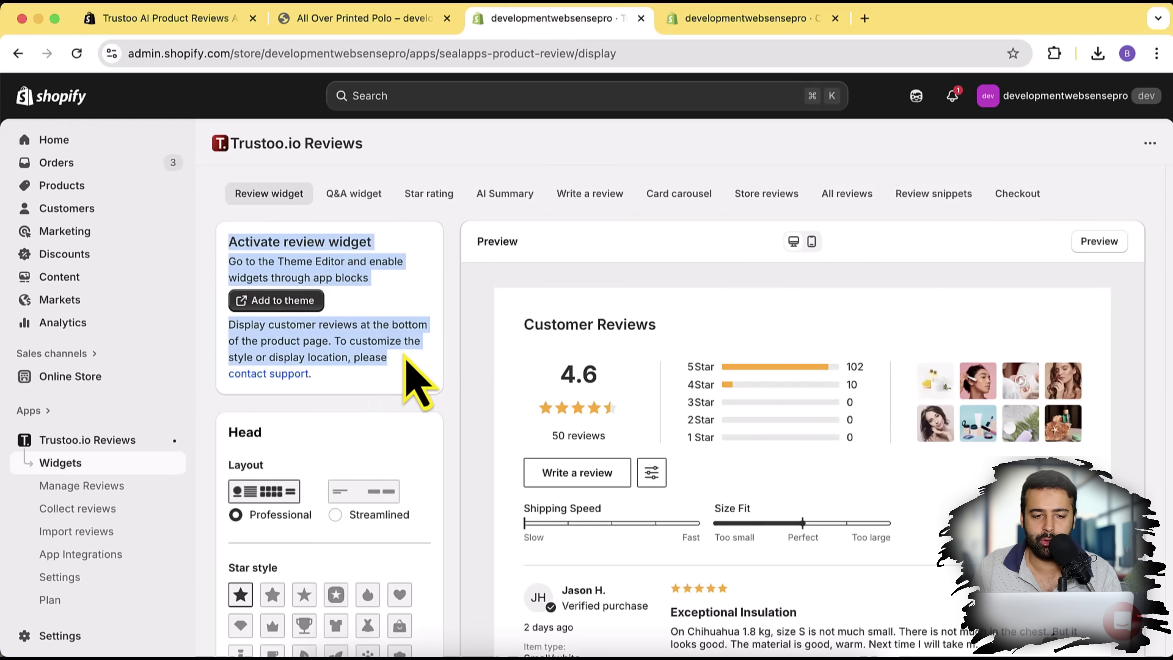
pyautogui.click(455, 373)
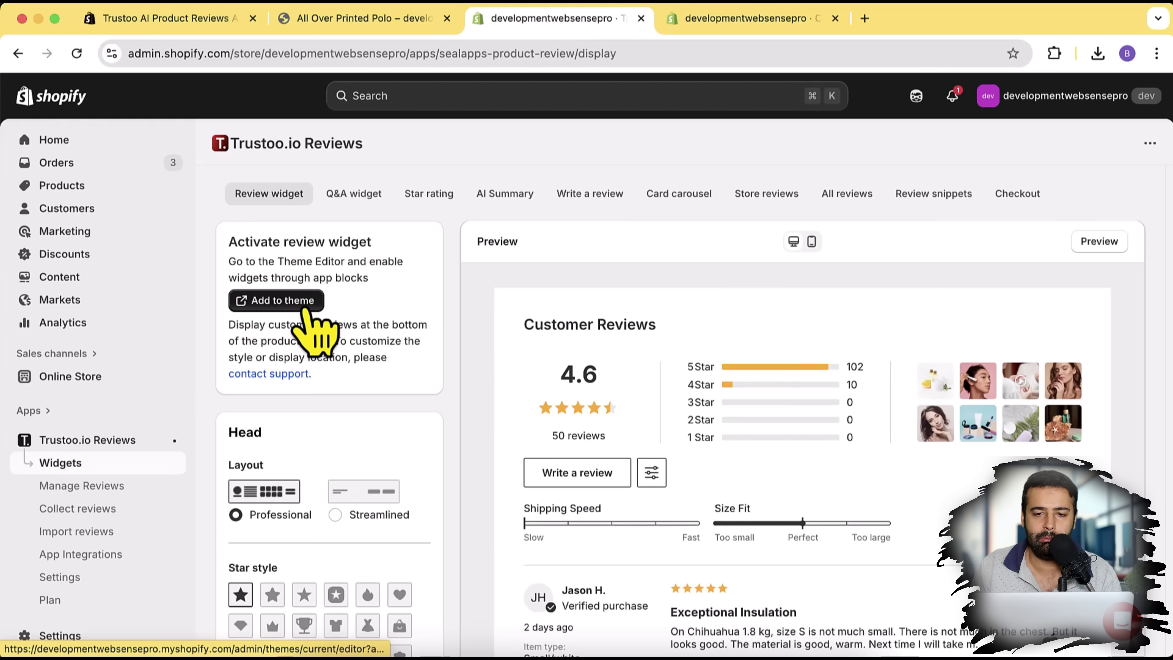
# Step: Switch back to the Horizon theme editor, leave the section settings, and review where the Star rating and Review widgets sit in the Default product template
pyautogui.click(711, 29)
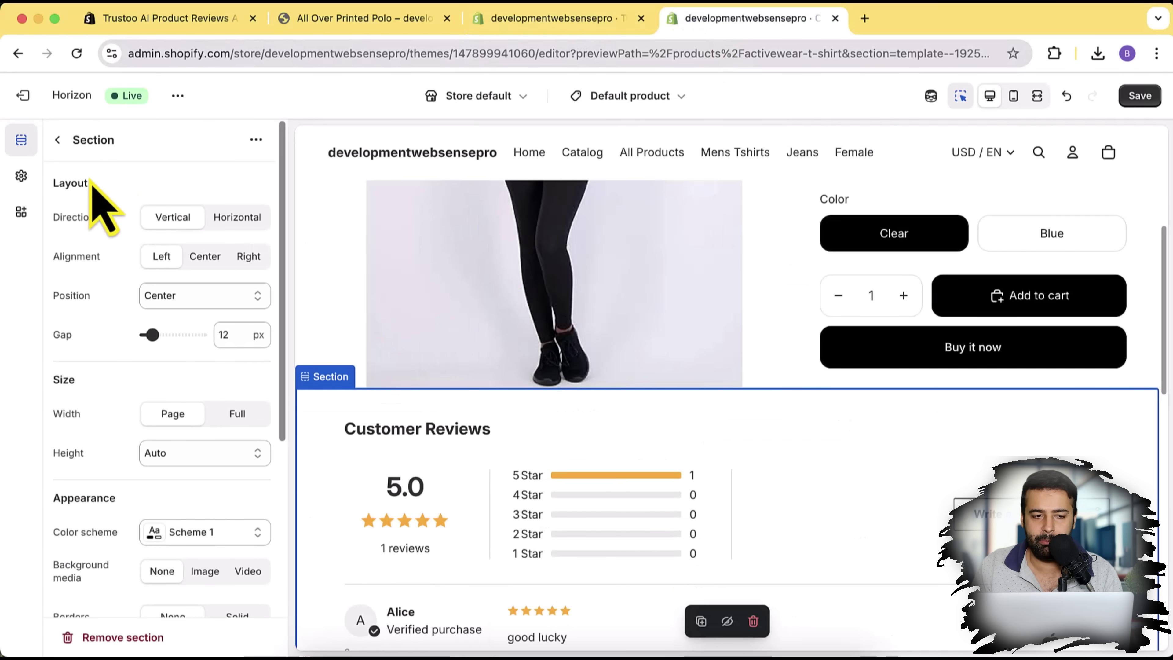
pyautogui.click(57, 140)
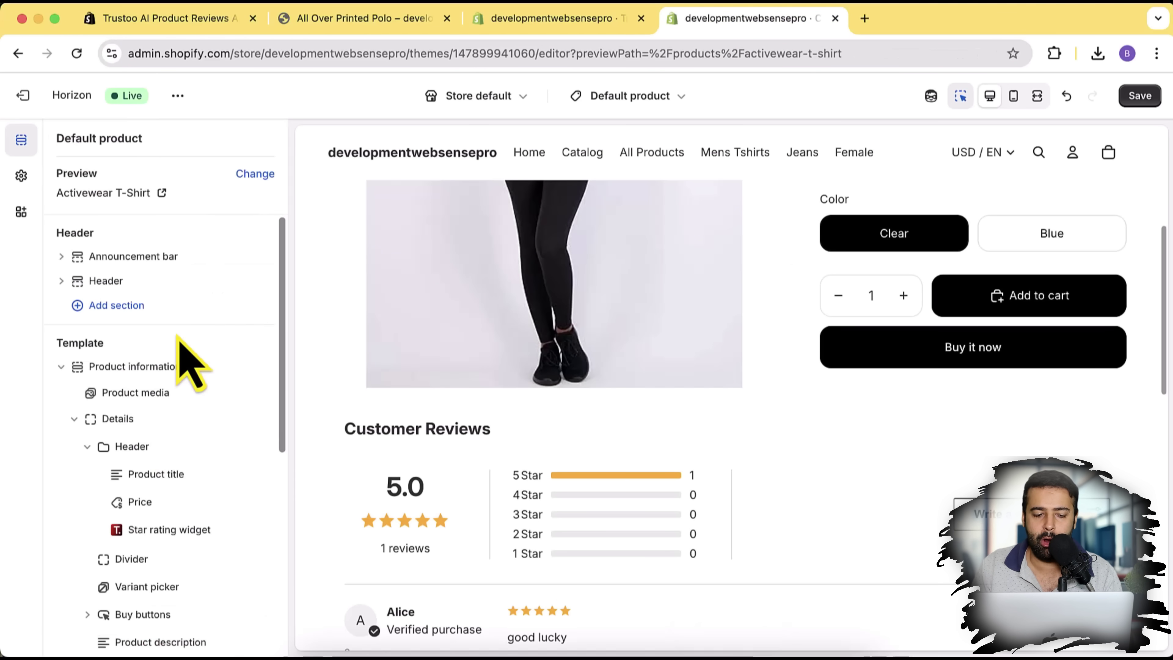
pyautogui.scroll(-1, 185, 398)
pyautogui.scroll(-3, 191, 439)
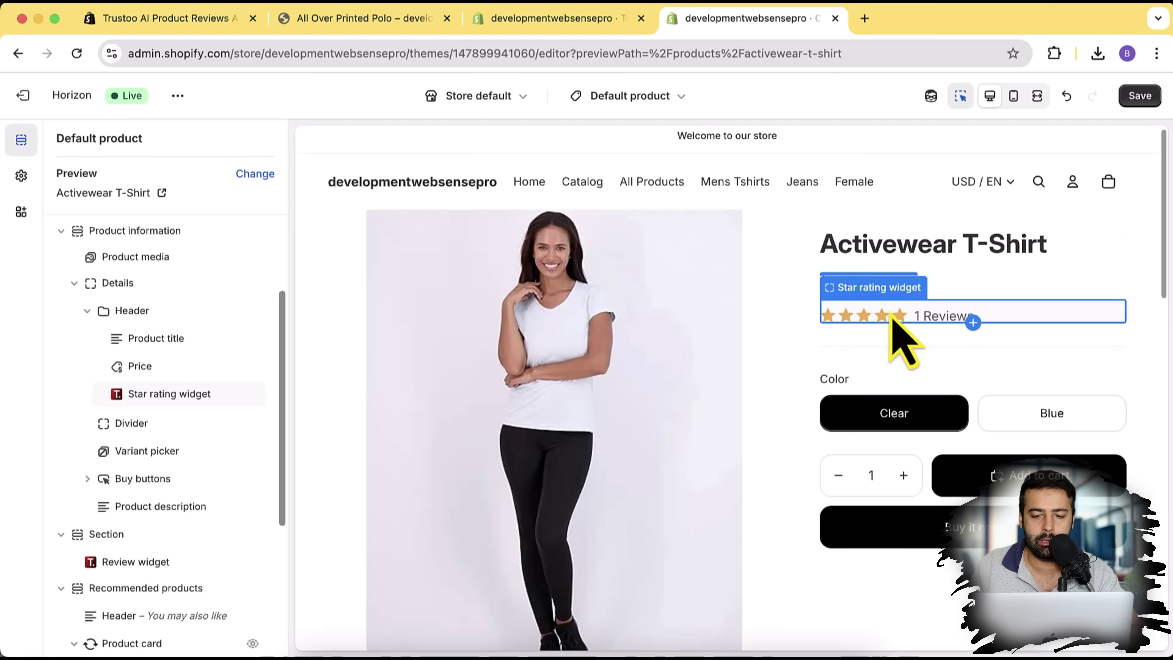
# Step: Capture the template's block list, mark the Review widget and Star rating widget with red arrows, and copy the annotated screenshot
pyautogui.press('super+shift+9')
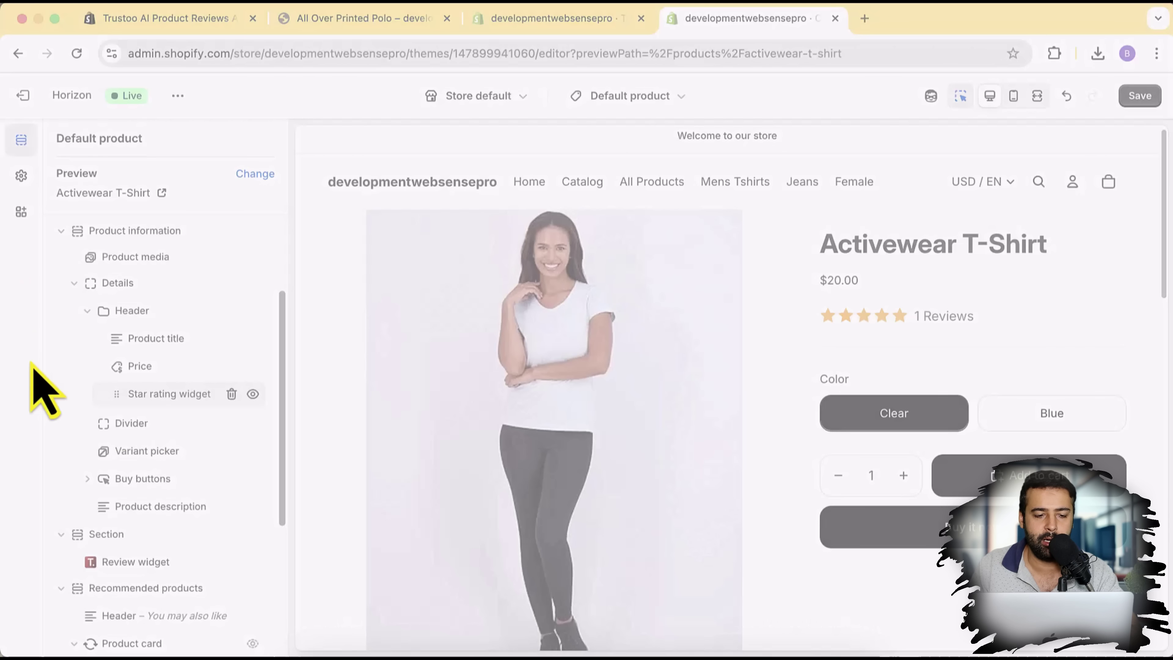
pyautogui.moveTo(1, 188); pyautogui.dragTo(536, 615)
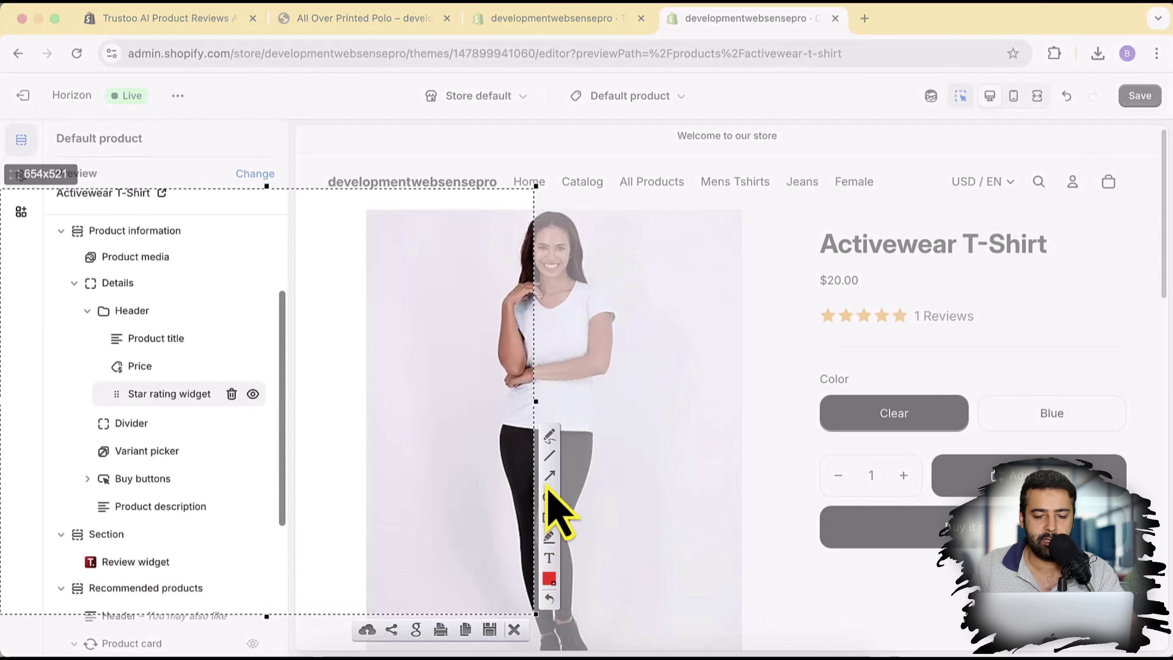
pyautogui.click(550, 475)
pyautogui.moveTo(358, 412); pyautogui.dragTo(153, 570)
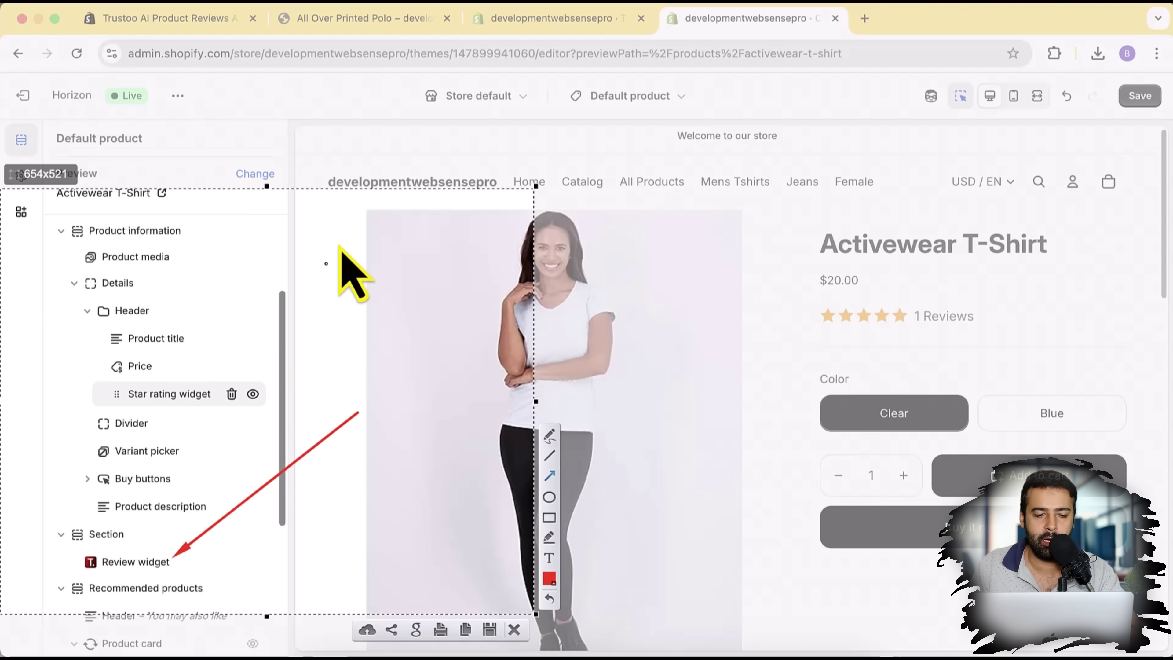
pyautogui.moveTo(339, 244); pyautogui.dragTo(193, 376)
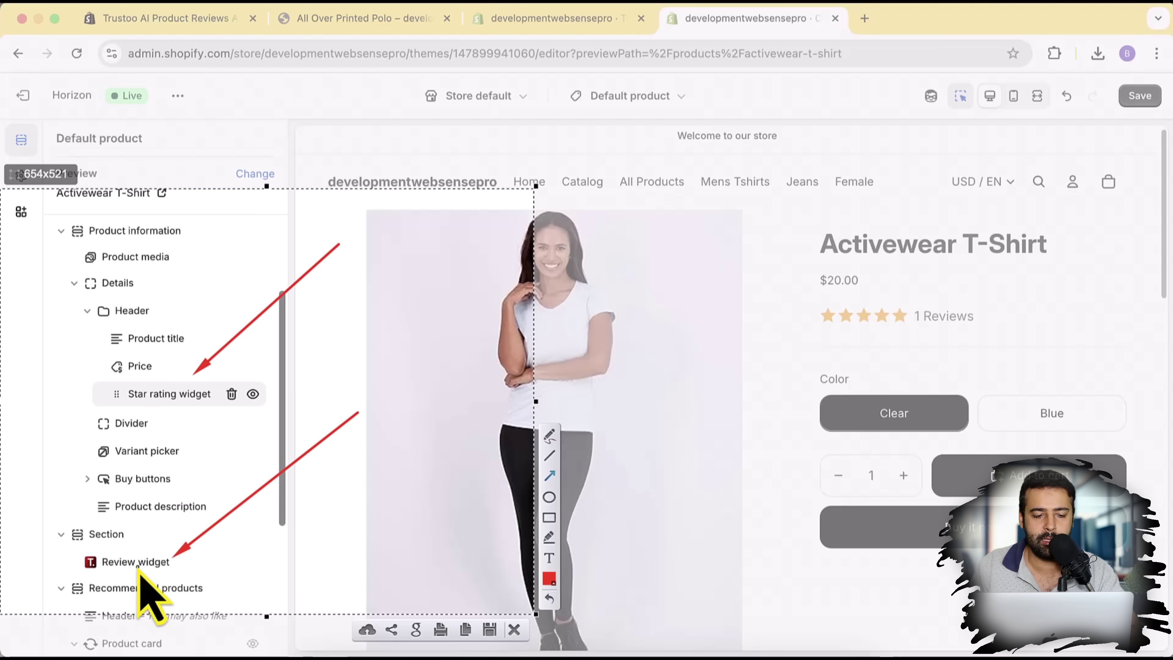
pyautogui.press('super+c')
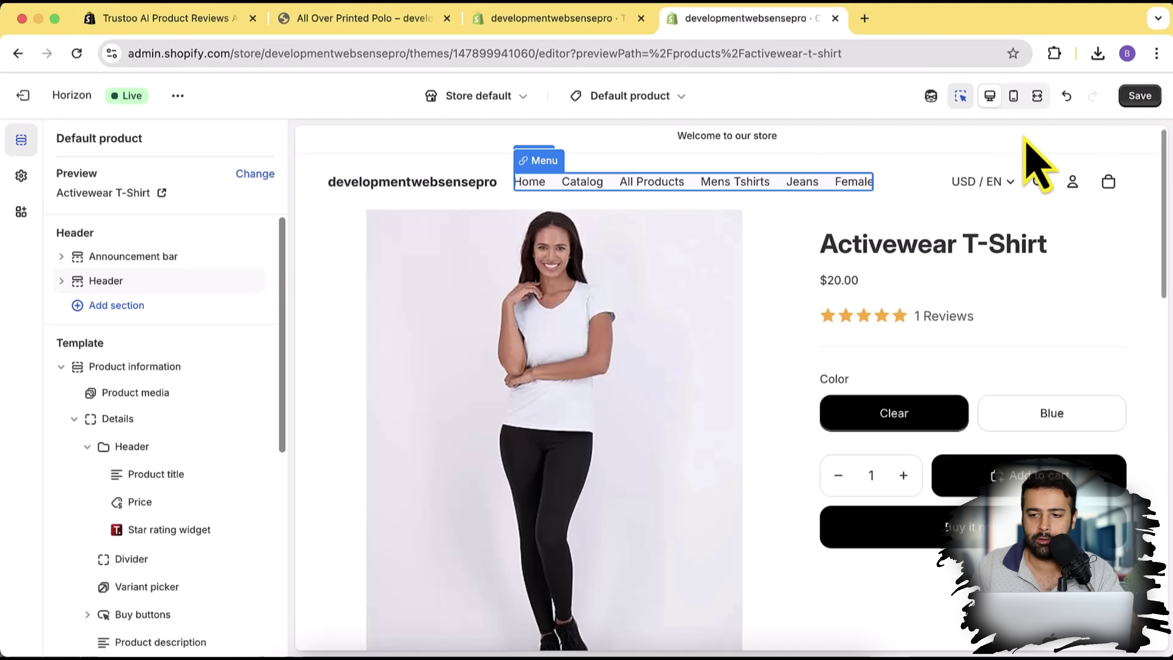
# Step: Save the Default product template and check the star rating and Customer Reviews section on the All Over Printed Polo storefront page
pyautogui.click(1140, 96)
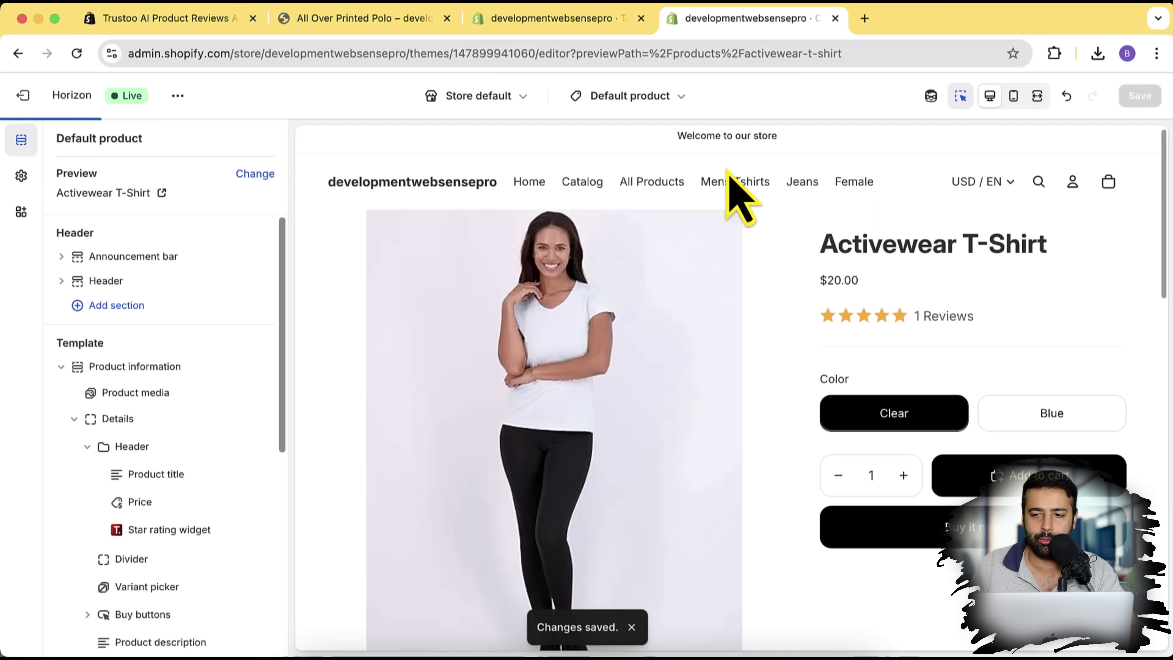
pyautogui.click(370, 22)
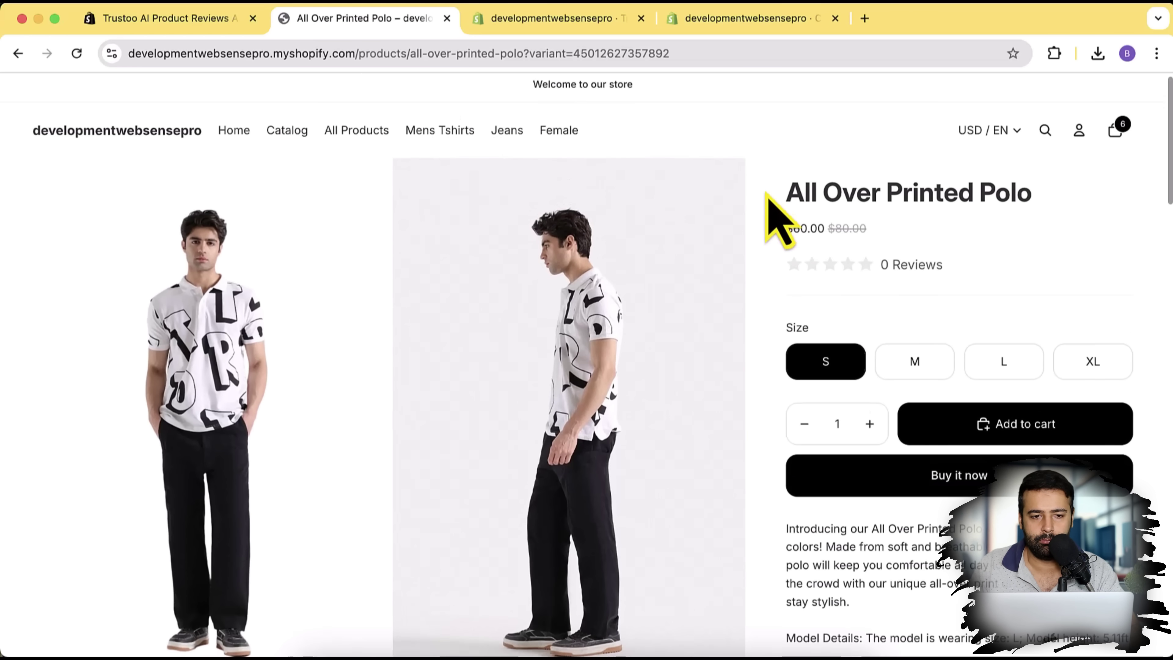
pyautogui.scroll(-6, 780, 219)
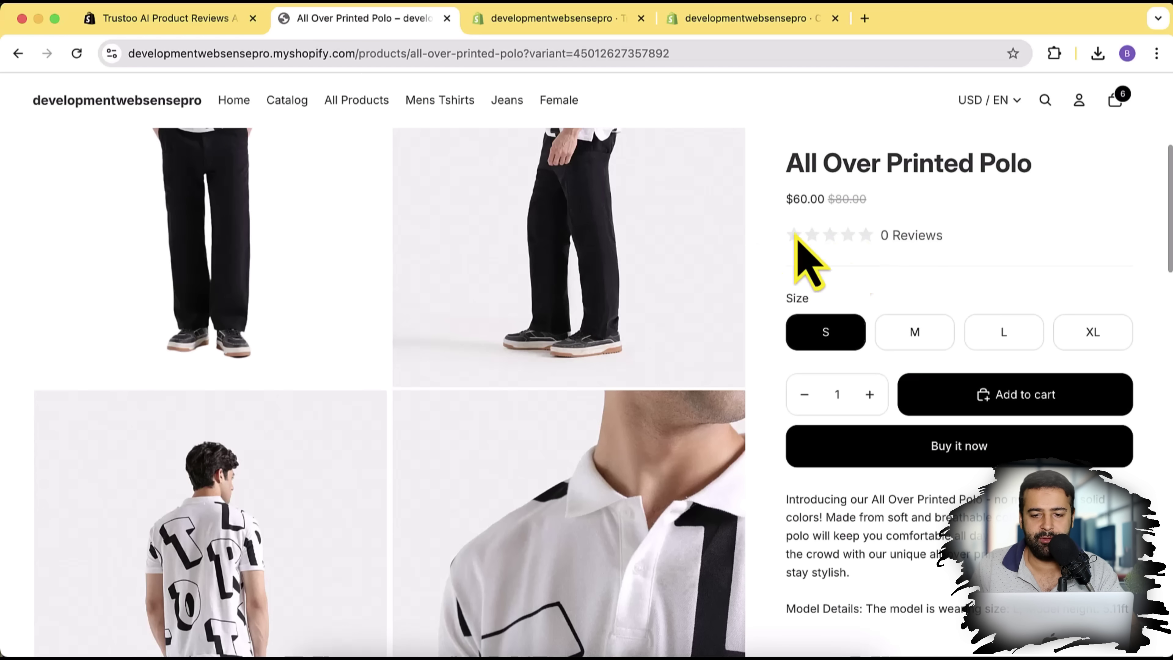
pyautogui.scroll(-6, 775, 309)
pyautogui.scroll(-1, 765, 294)
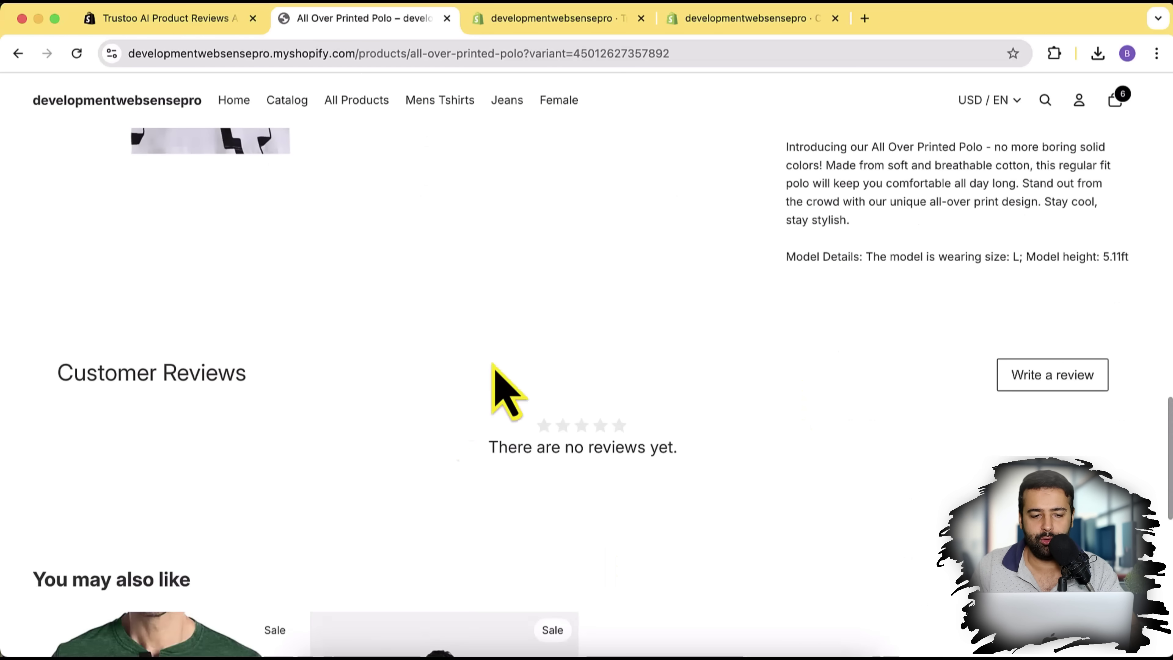
pyautogui.scroll(-3, 554, 456)
pyautogui.scroll(15, 618, 390)
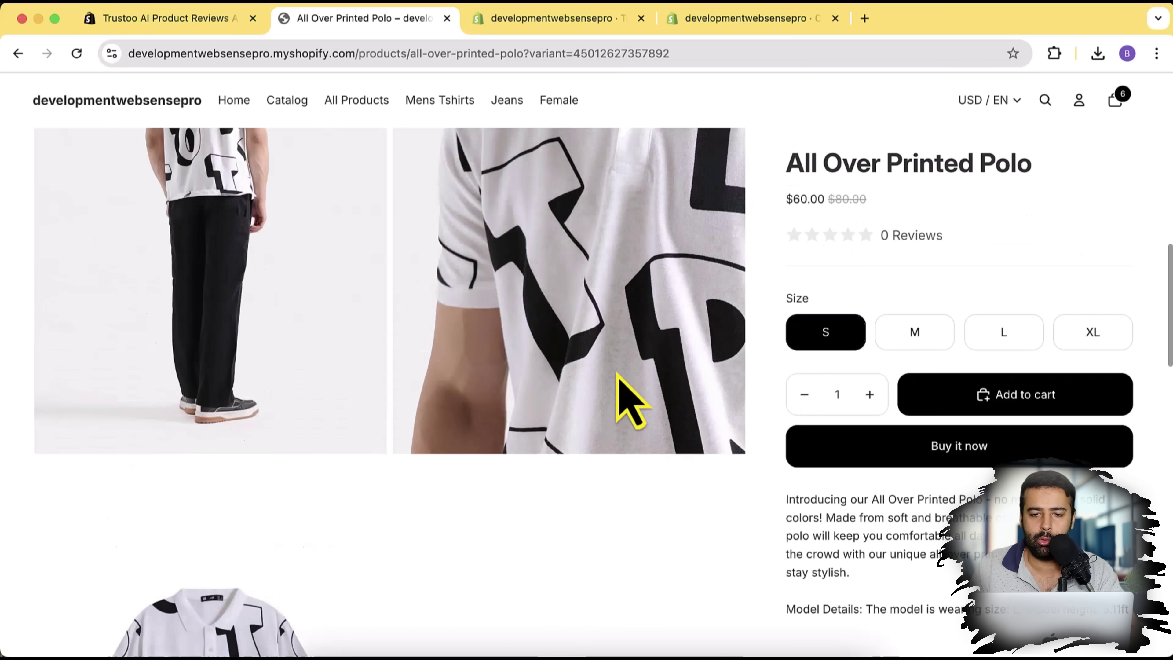
pyautogui.scroll(8, 781, 319)
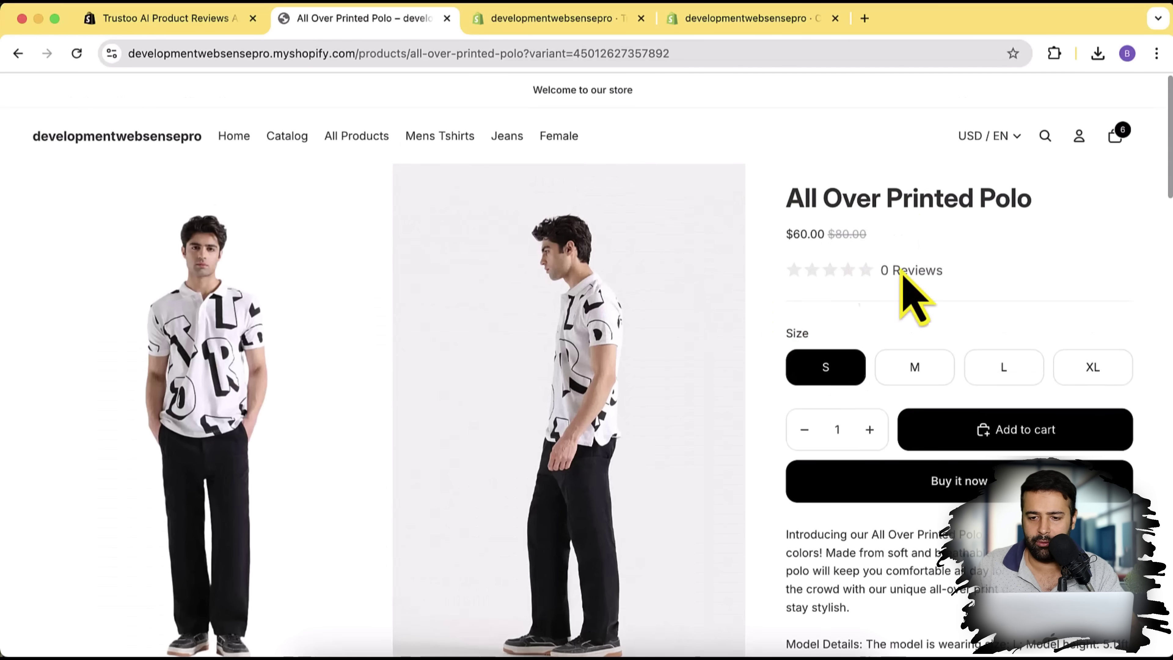
# Step: Open the Activewear T-Shirt from the storefront home page, check its star rating and reviews, and return to the home page
pyautogui.click(296, 141)
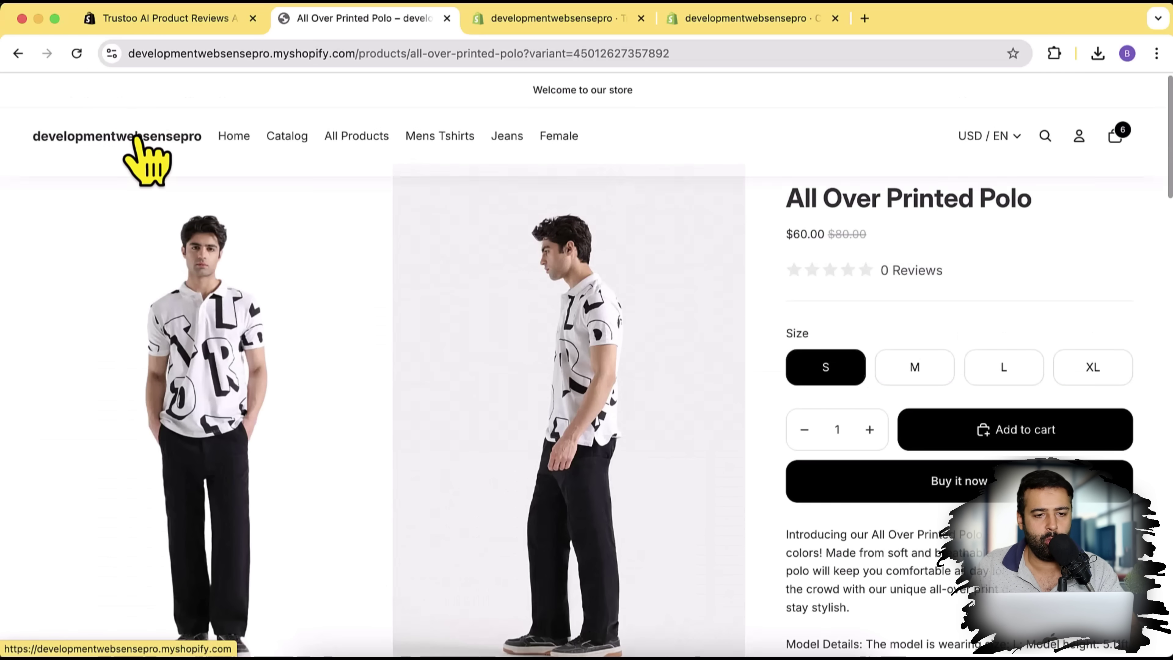
pyautogui.click(138, 138)
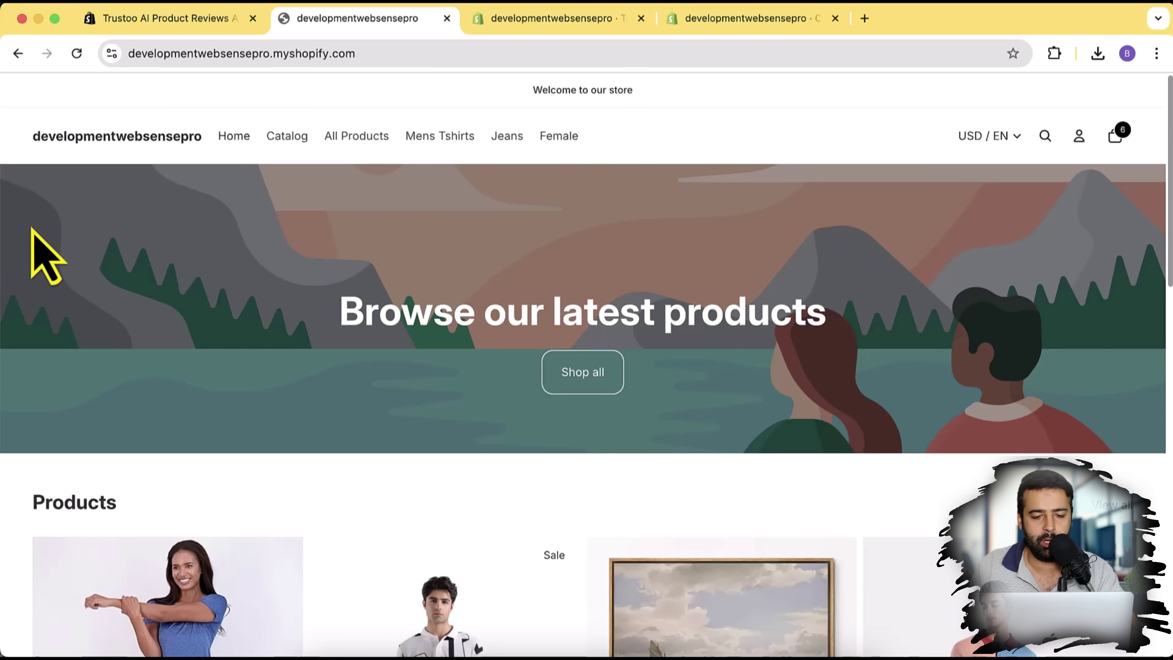
pyautogui.scroll(-8, 486, 224)
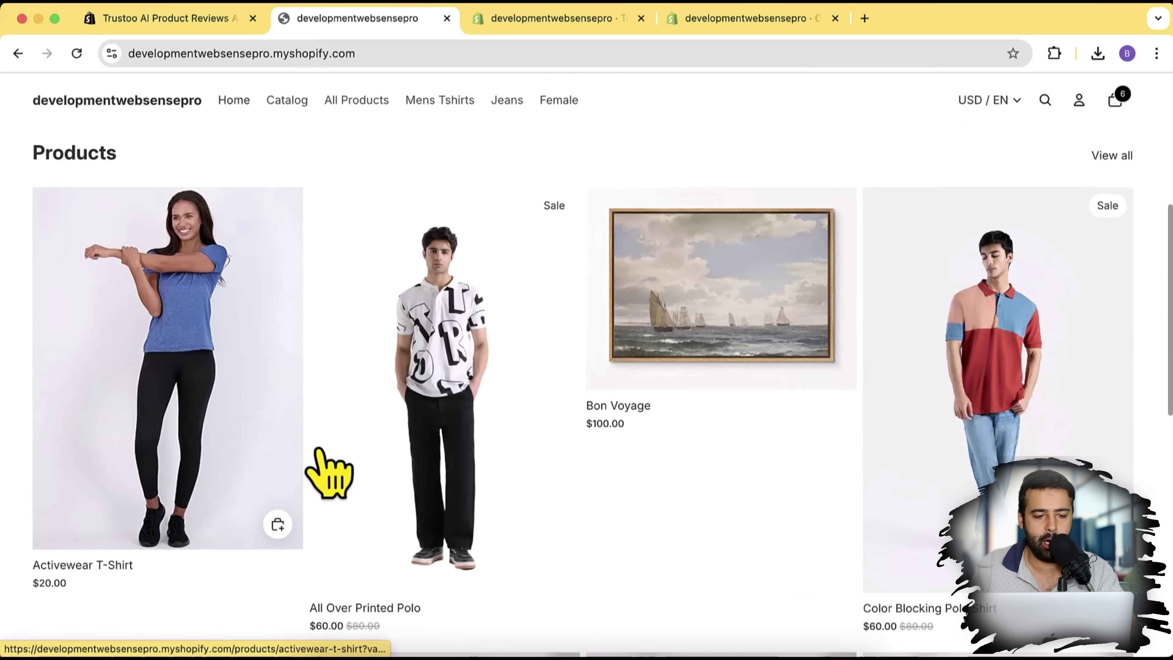
pyautogui.click(83, 363)
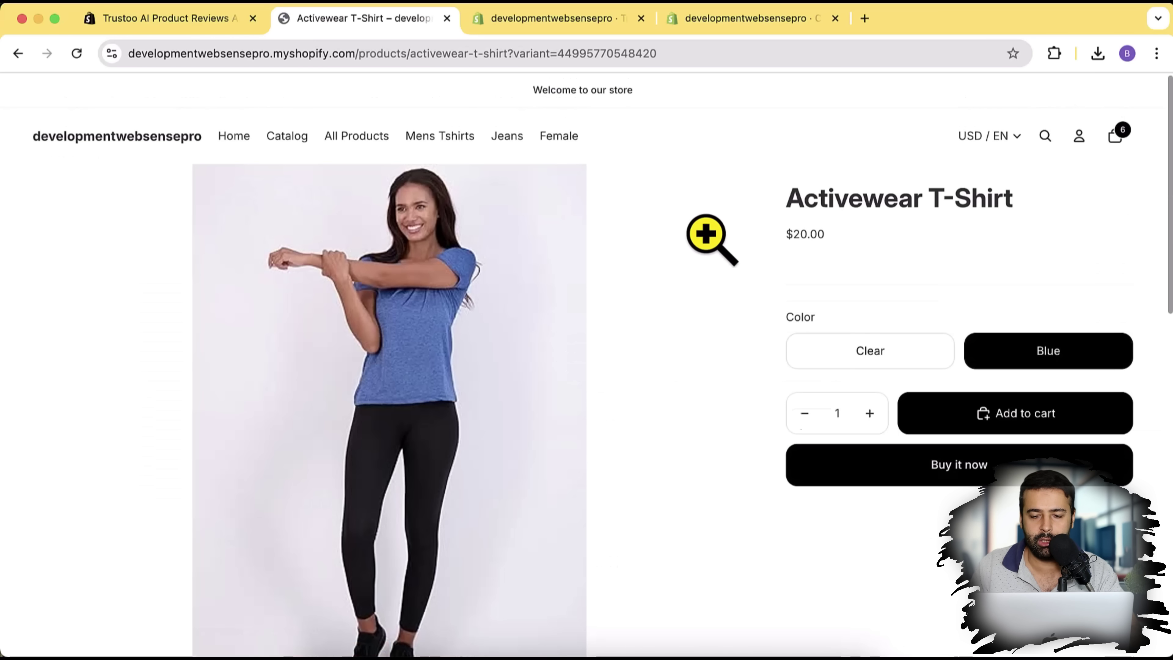
pyautogui.scroll(-10, 706, 264)
pyautogui.scroll(10, 707, 288)
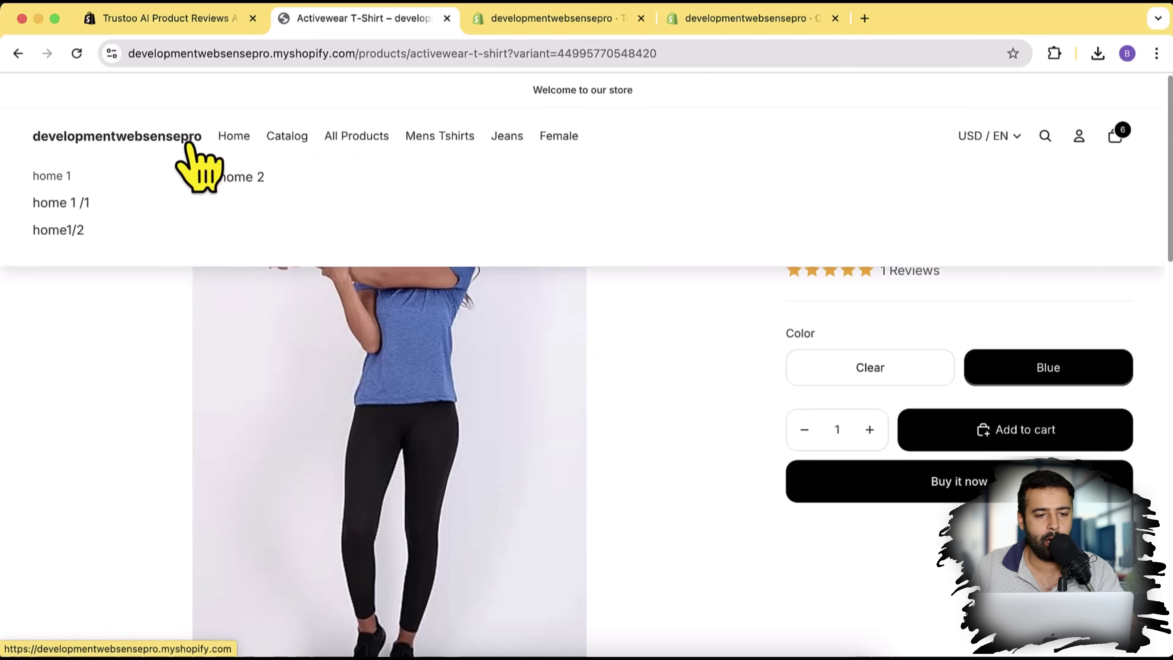
pyautogui.click(196, 162)
# Step: Open Manage Reviews in the Trustoo.io Reviews app and publish the imported review for All Over Printed Polo
pyautogui.click(591, 18)
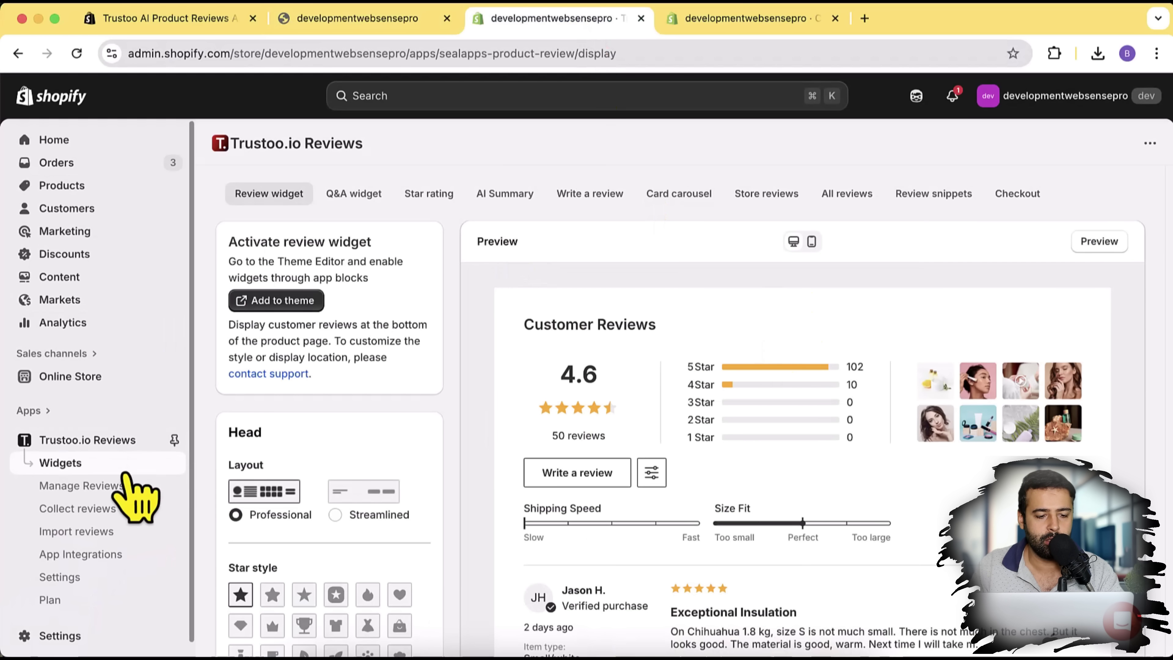
pyautogui.click(83, 486)
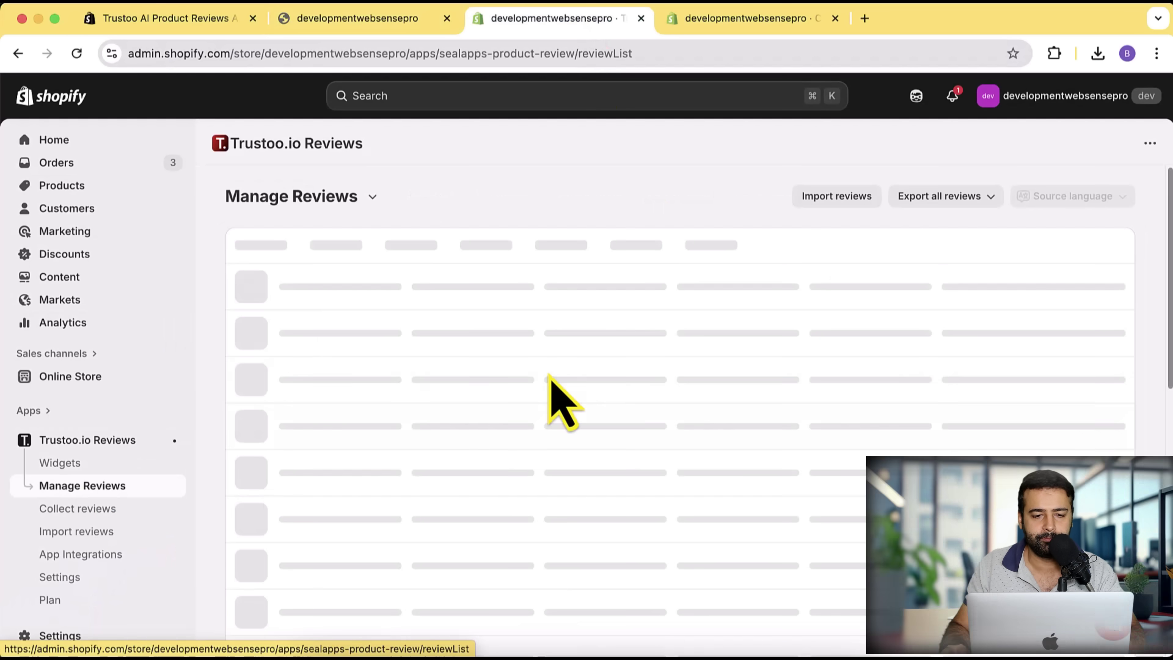
pyautogui.scroll(-4, 1130, 259)
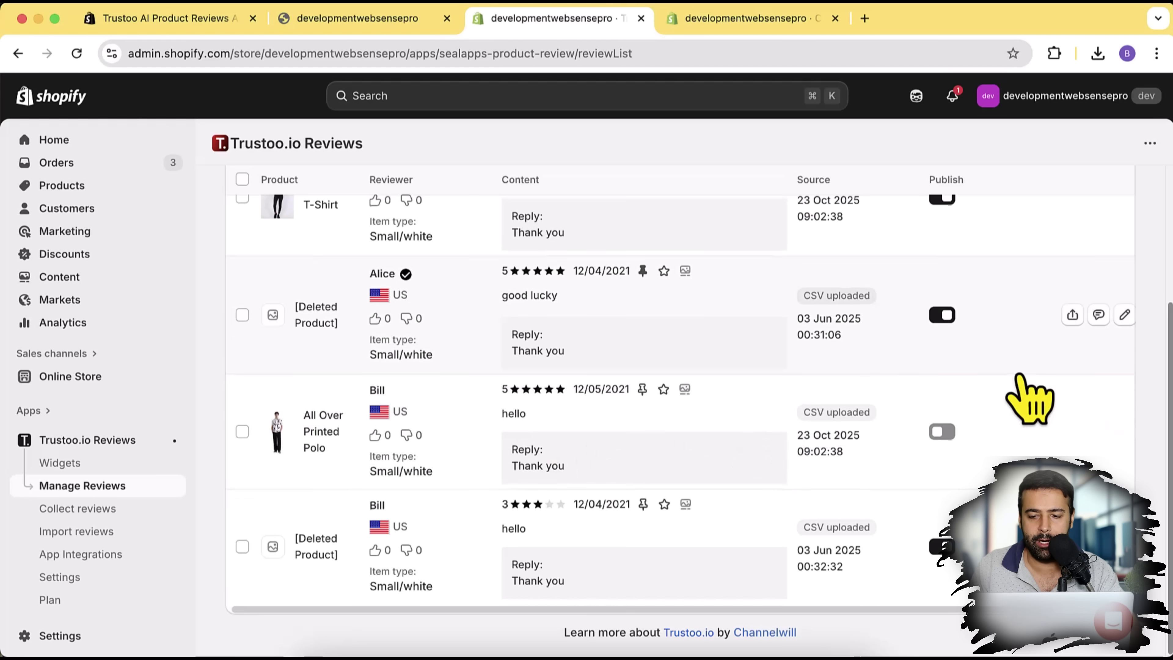
pyautogui.scroll(5, 1032, 379)
pyautogui.scroll(-5, 1014, 315)
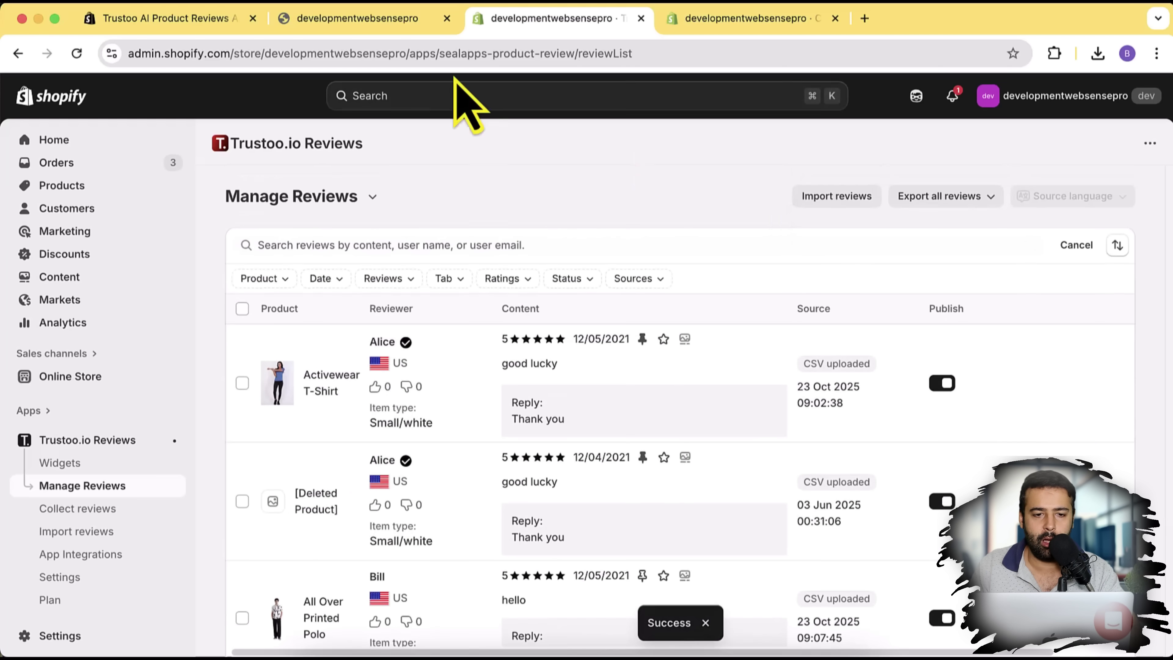
# Step: Switch to the storefront, open the All Over Printed Polo product page, and check its star rating and Customer Reviews section
pyautogui.click(354, 25)
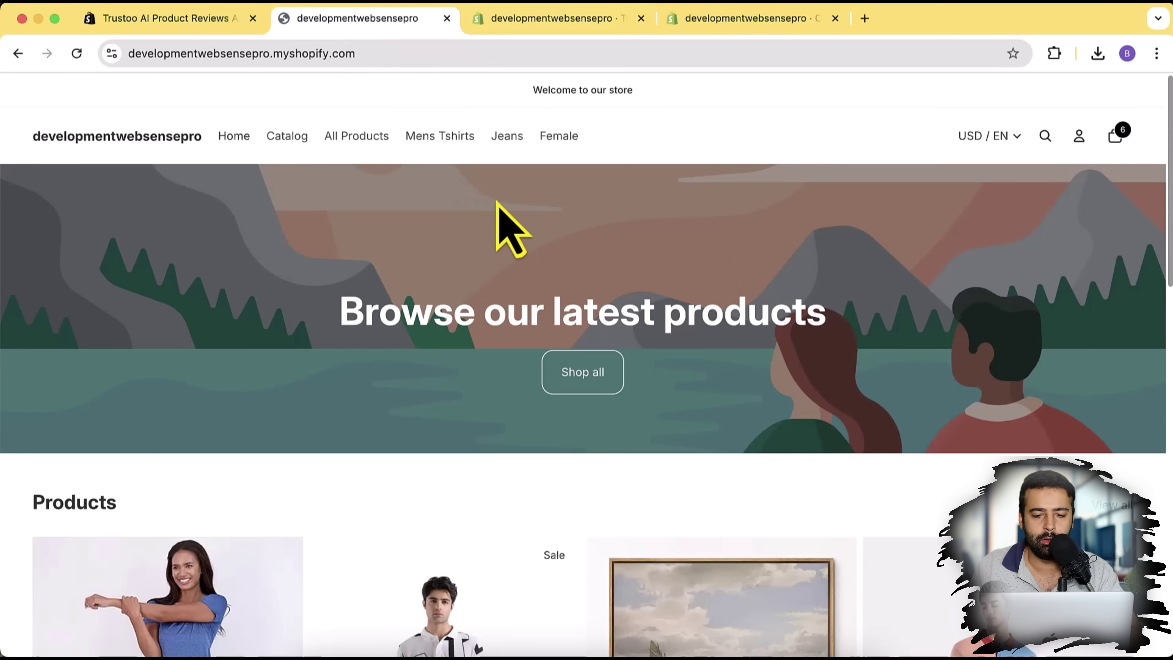
pyautogui.scroll(-4, 508, 254)
pyautogui.click(415, 437)
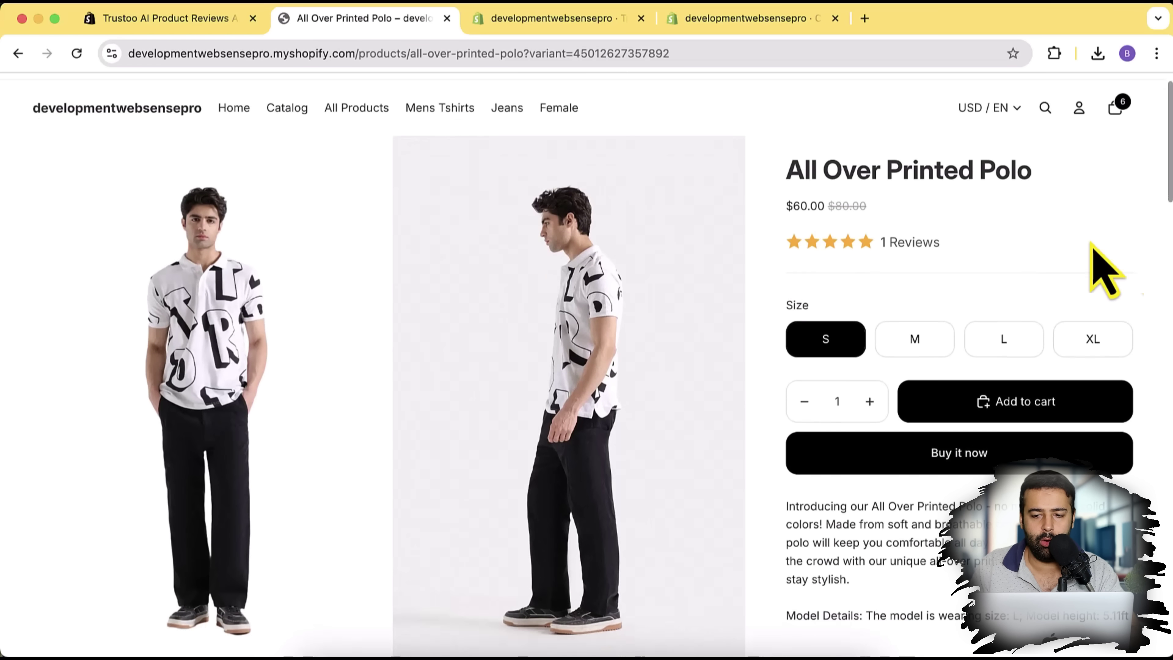
pyautogui.scroll(-15, 1069, 262)
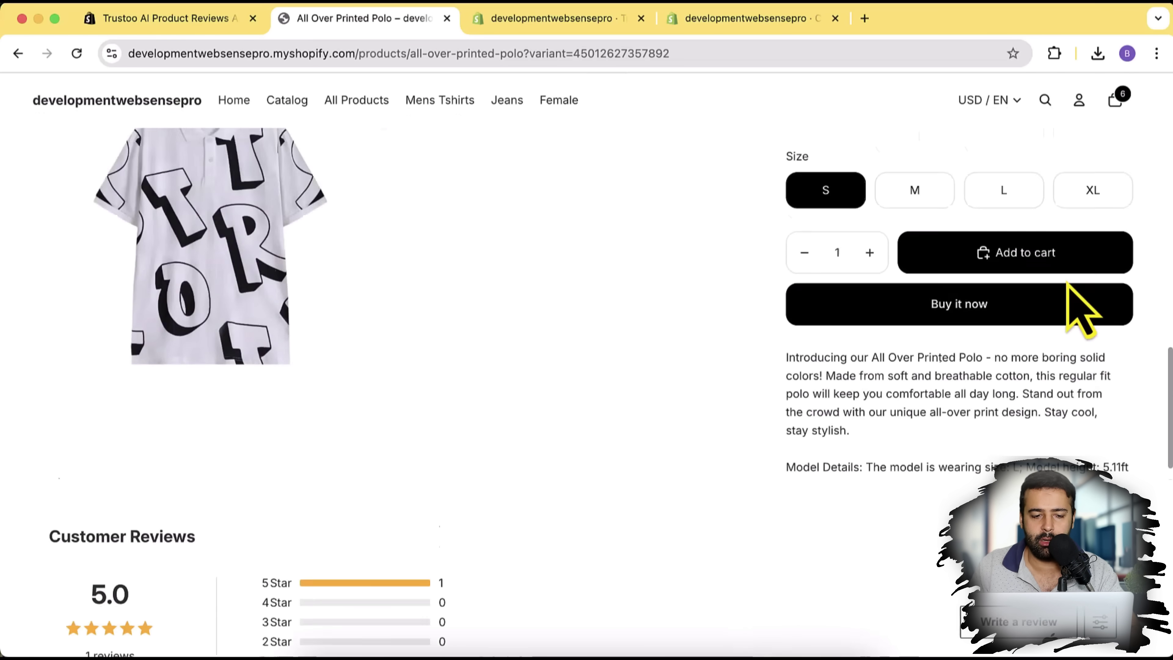